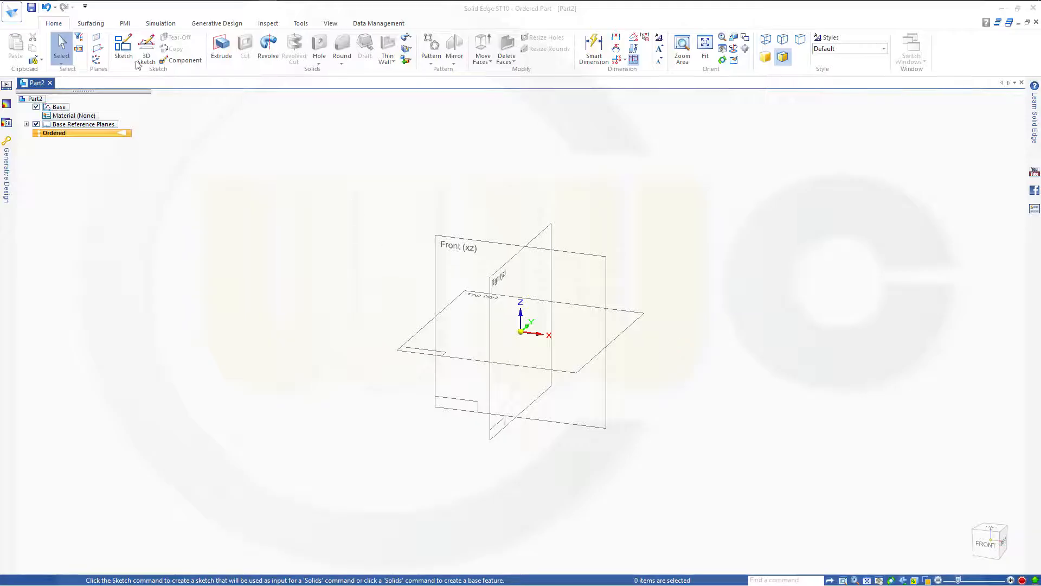
Start a sketch on the Front (xz) plane and draw a circle about 91 mm in diameter centred on the origin.
left_click(124, 48)
left_click(479, 248)
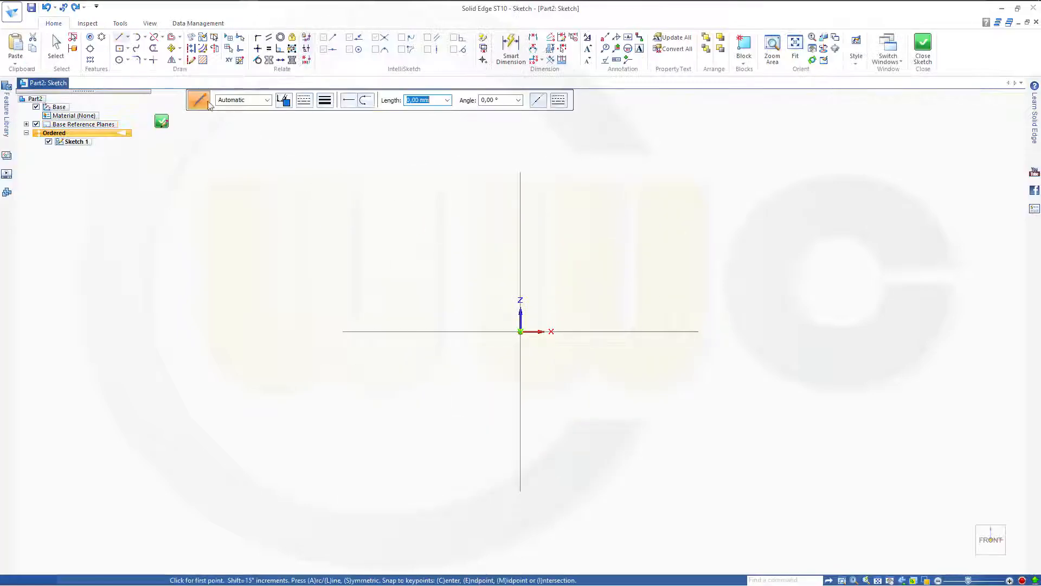
left_click(118, 60)
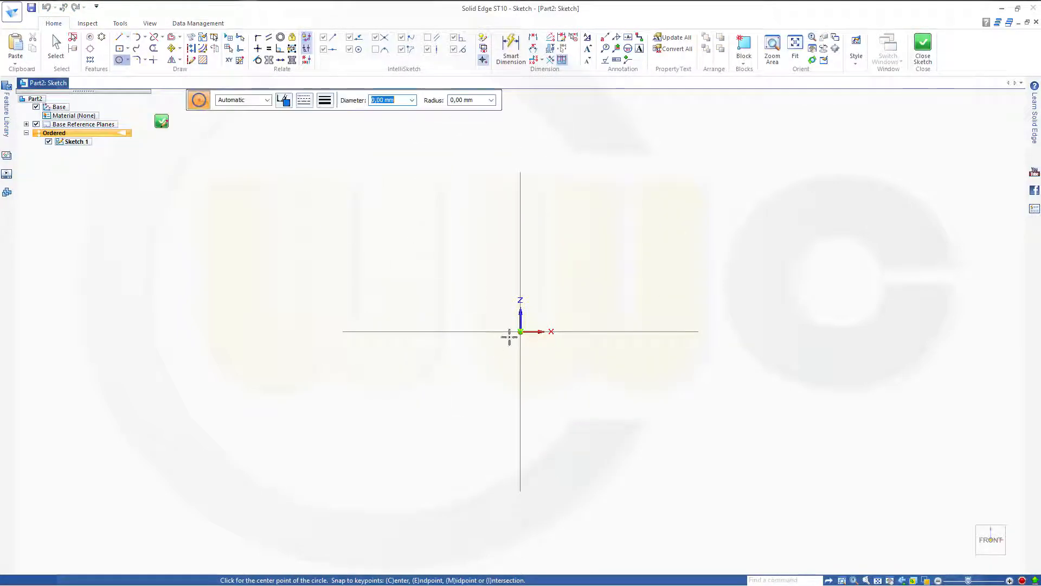
left_click(520, 332)
left_click(649, 293)
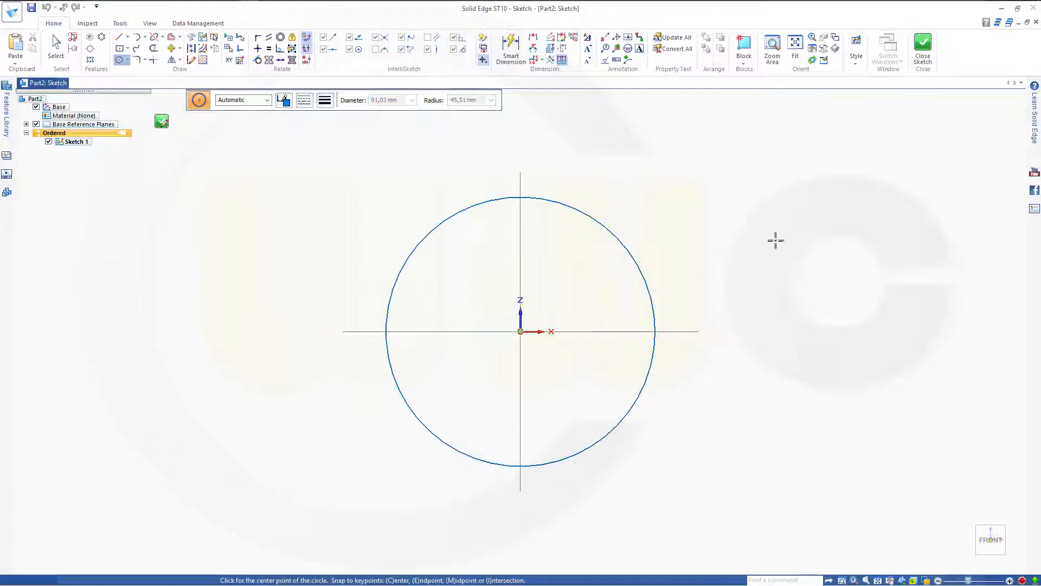
Dimension the circle's diameter and set it to 200 mm.
left_click(511, 47)
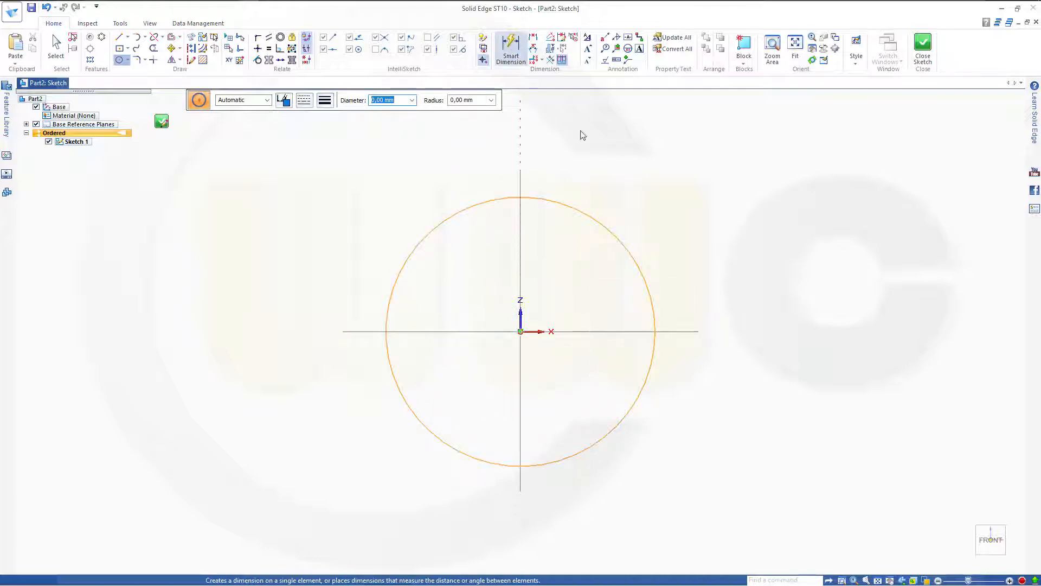
left_click(629, 246)
left_click(691, 235)
type("20")
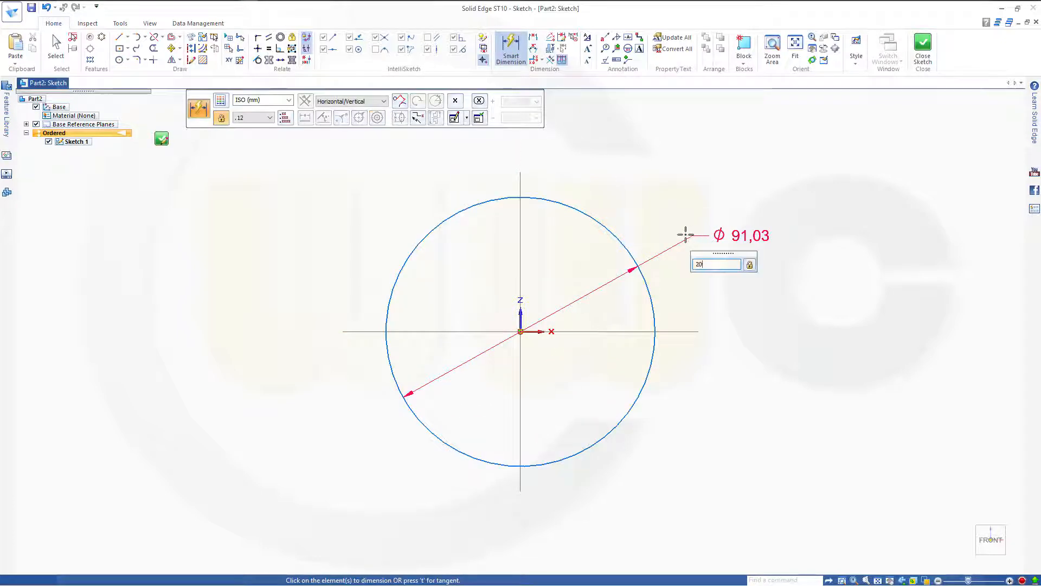
type("0")
key("Return")
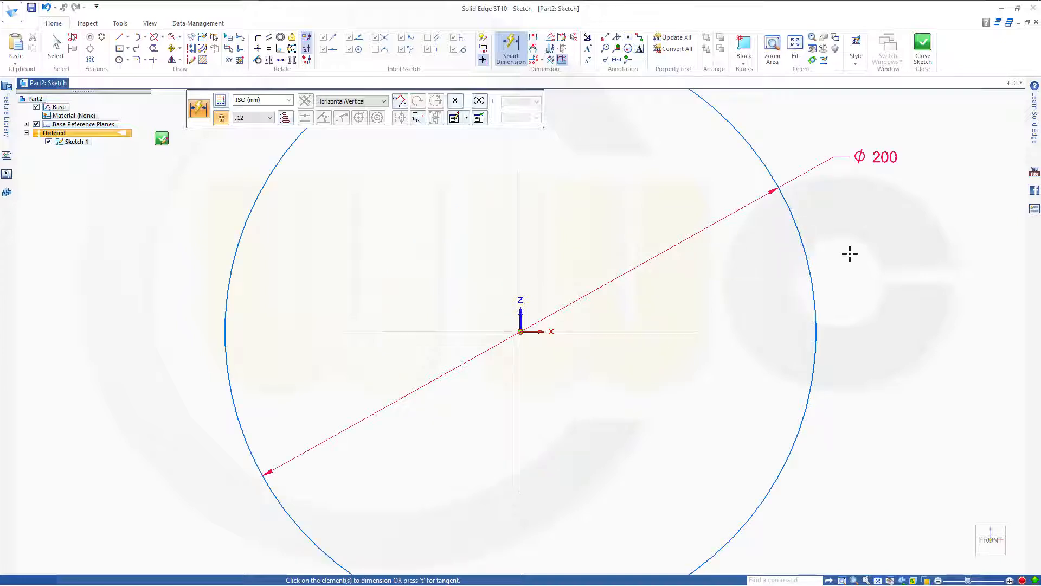
key("Escape")
Draw a vertical line across the circle from its top point through the origin to its bottom point.
scroll(727, 236, "down", 3)
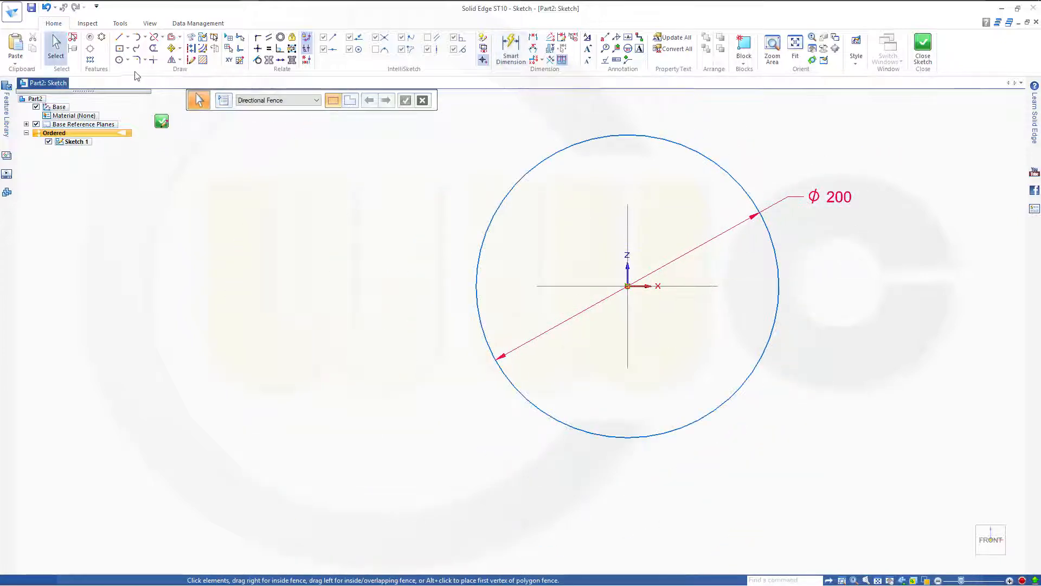
left_click(118, 36)
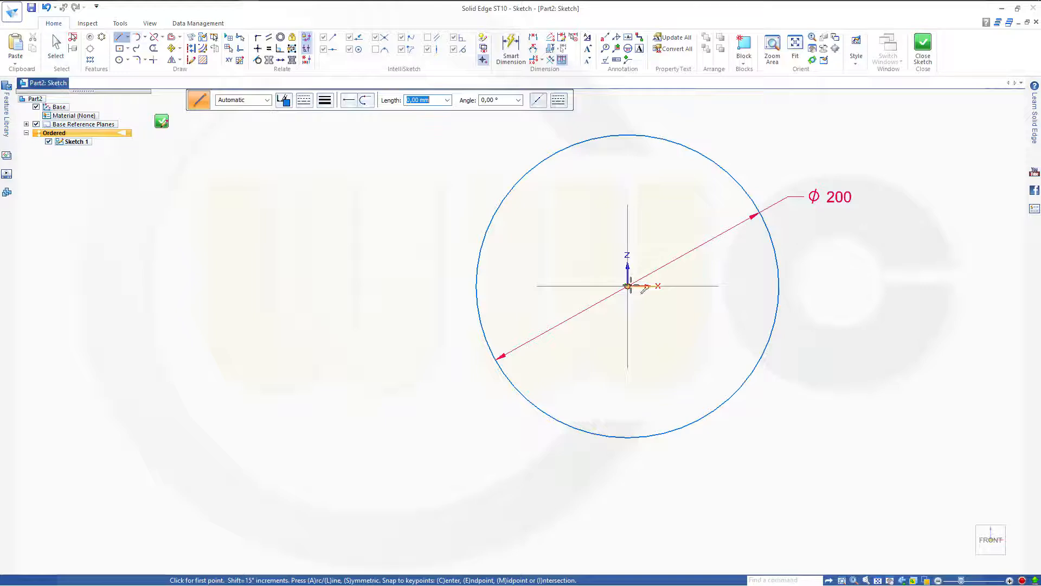
left_click(628, 134)
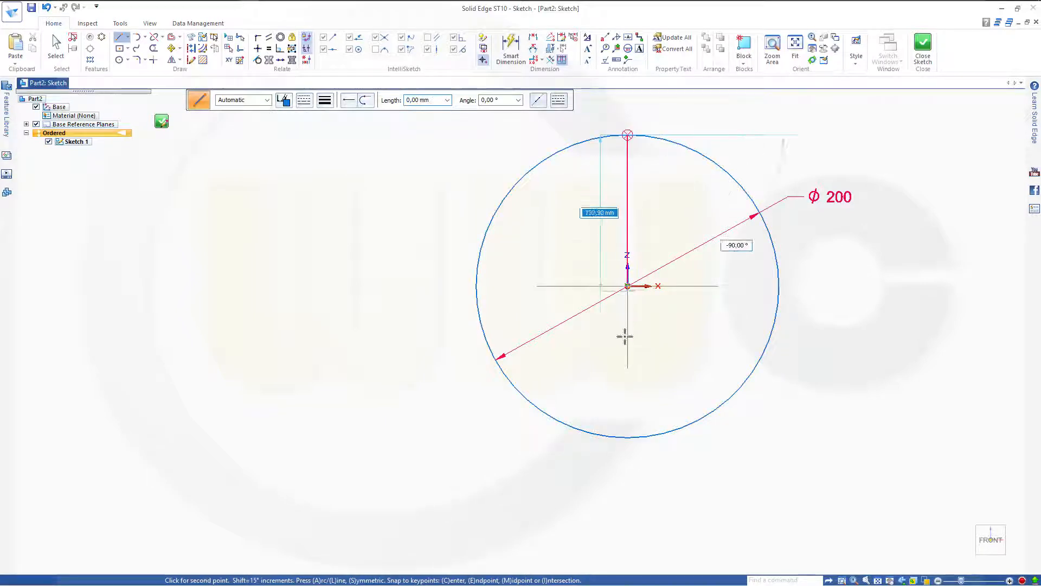
left_click(628, 436)
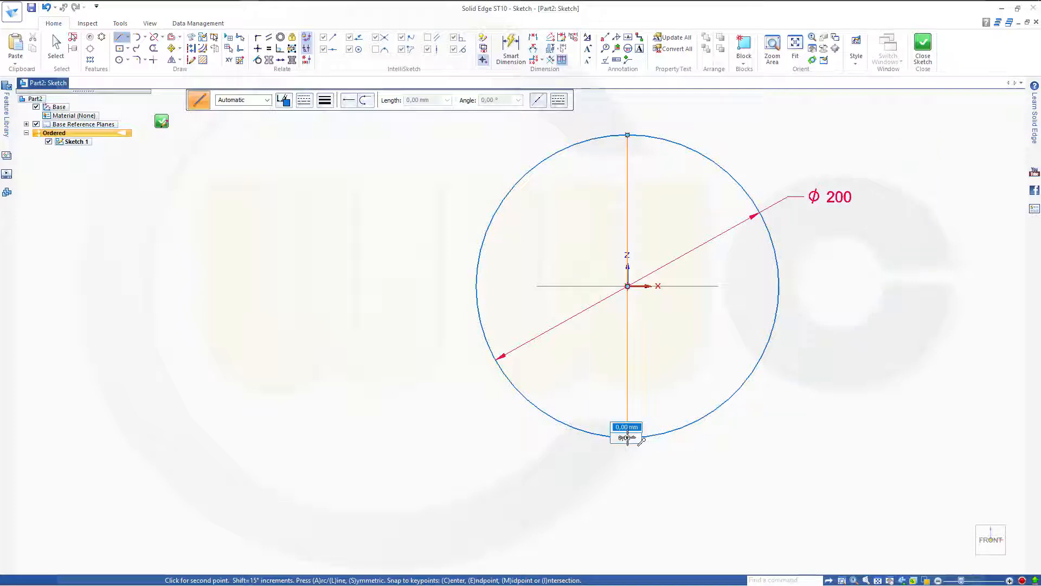
key("Escape")
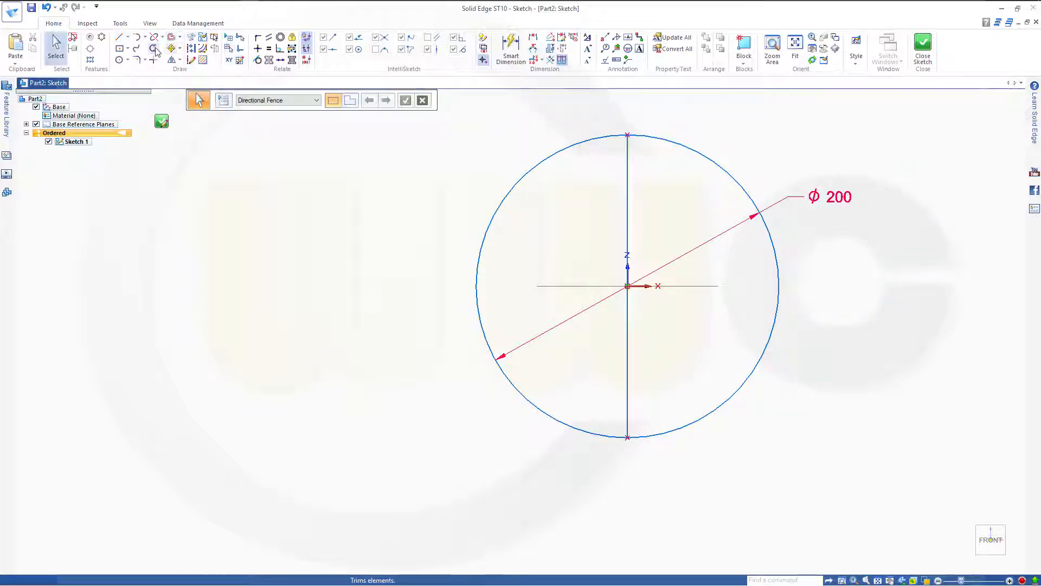
Trim away the left half of the circle, leaving a closed semicircle, and finish the sketch.
key("t")
left_click(513, 181)
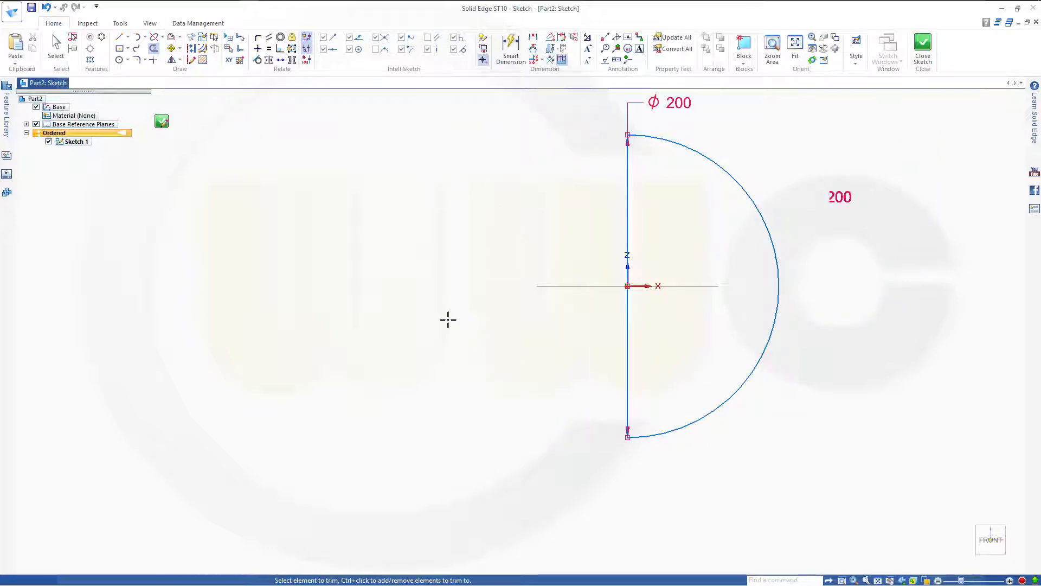
left_click(923, 47)
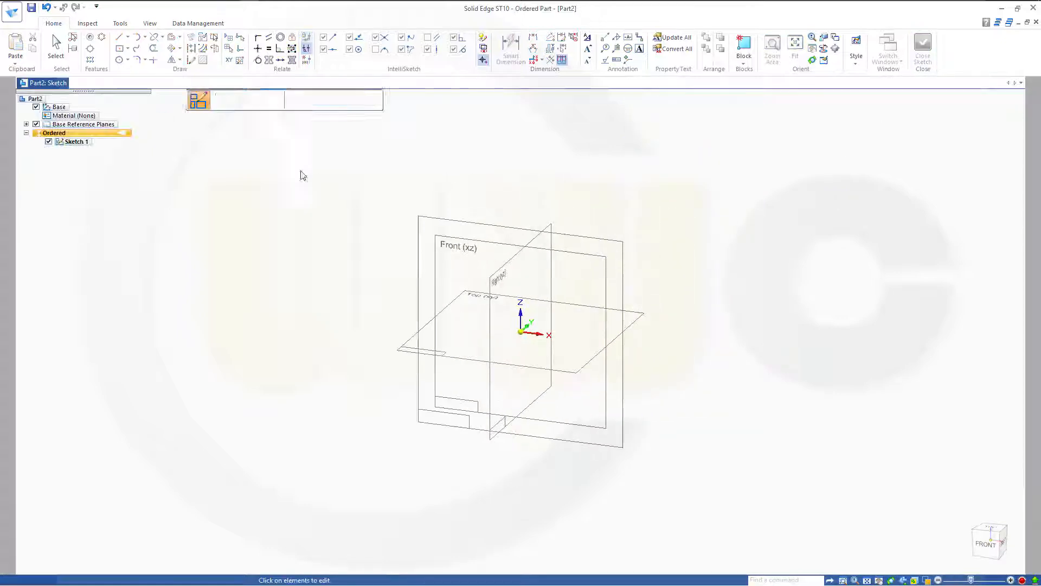
left_click(265, 100)
key("Escape")
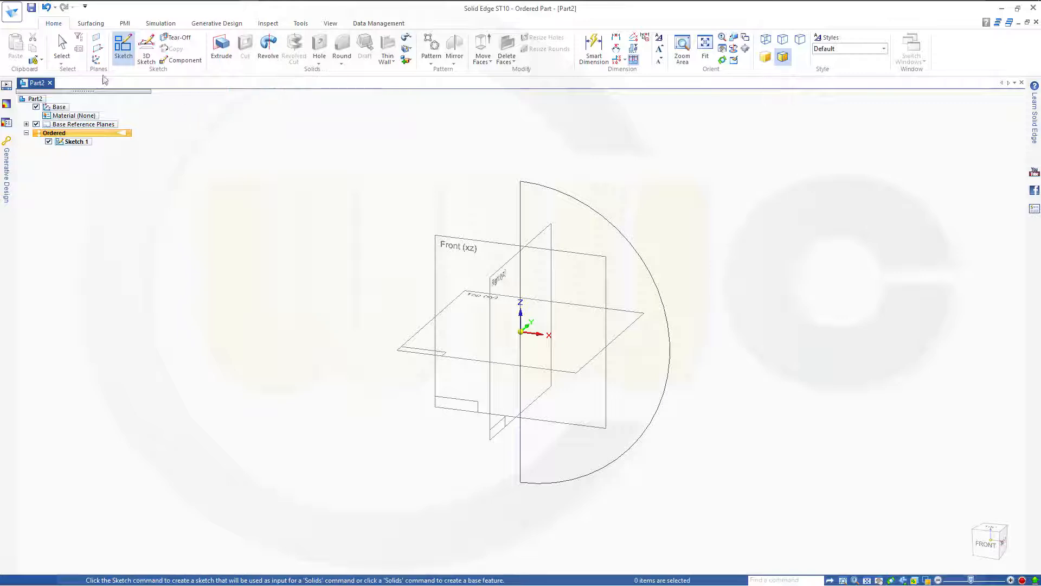
Revolve the semicircle sketch chain 360° about its vertical straight line to form a solid sphere.
left_click(269, 46)
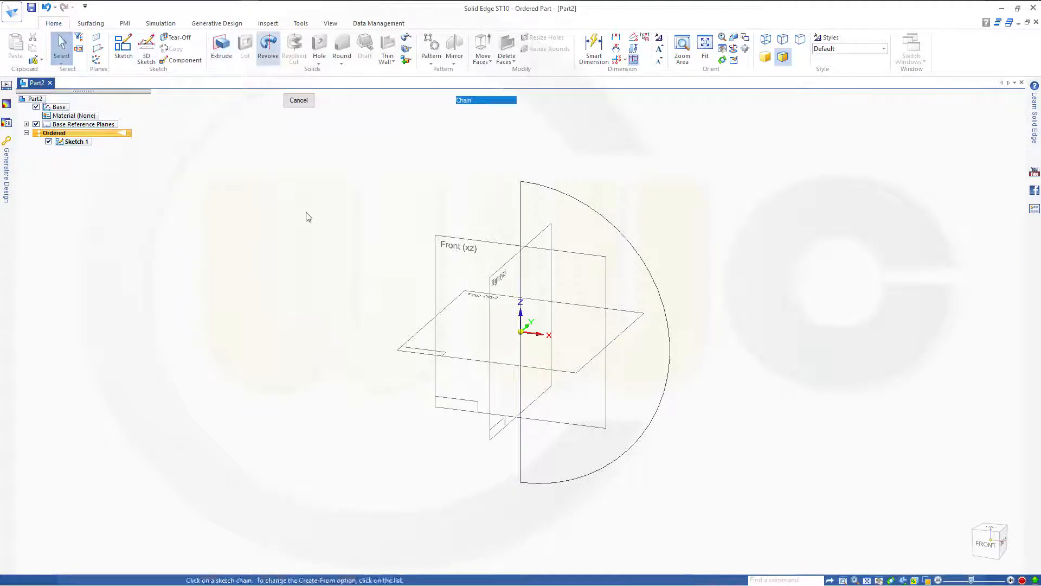
left_click(604, 221)
right_click(668, 172)
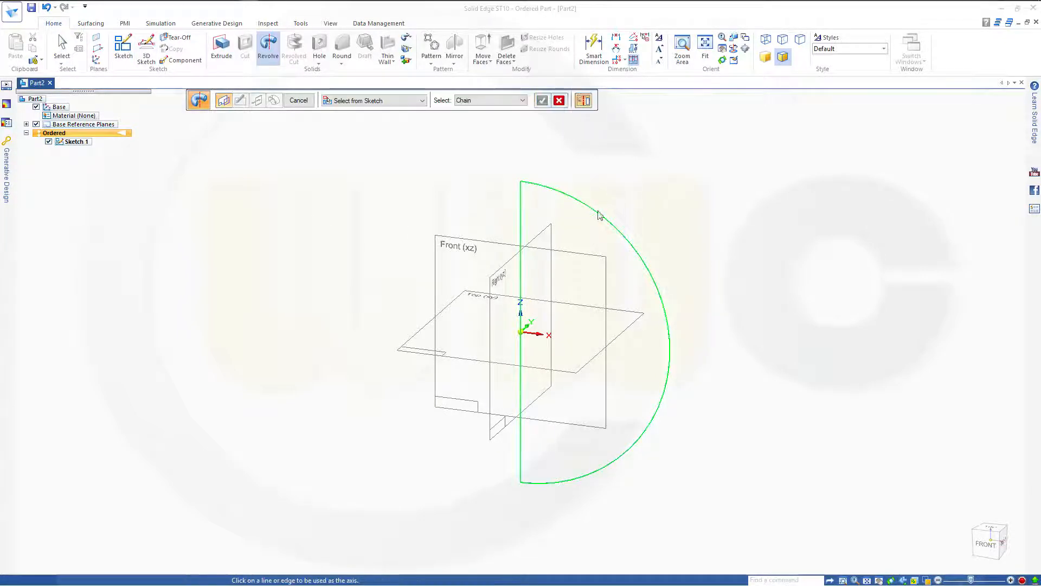
left_click(521, 239)
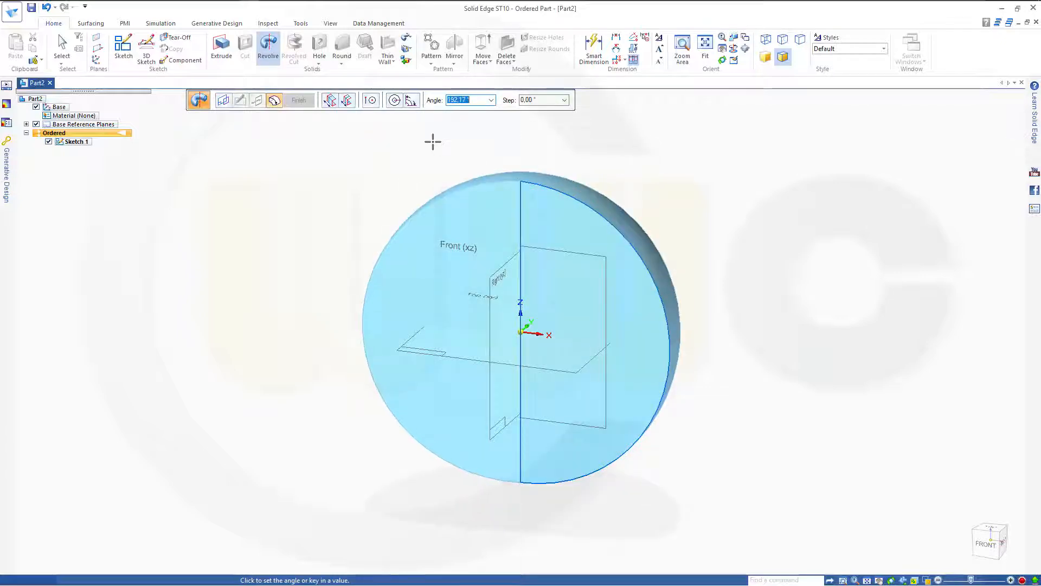
type("360")
key("Return")
left_click(663, 137)
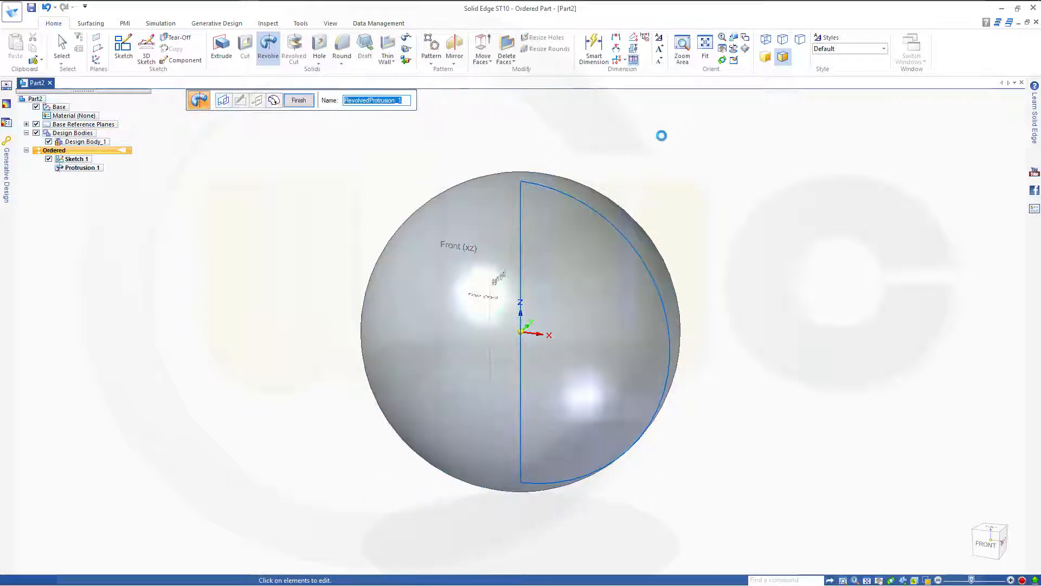
left_click(298, 100)
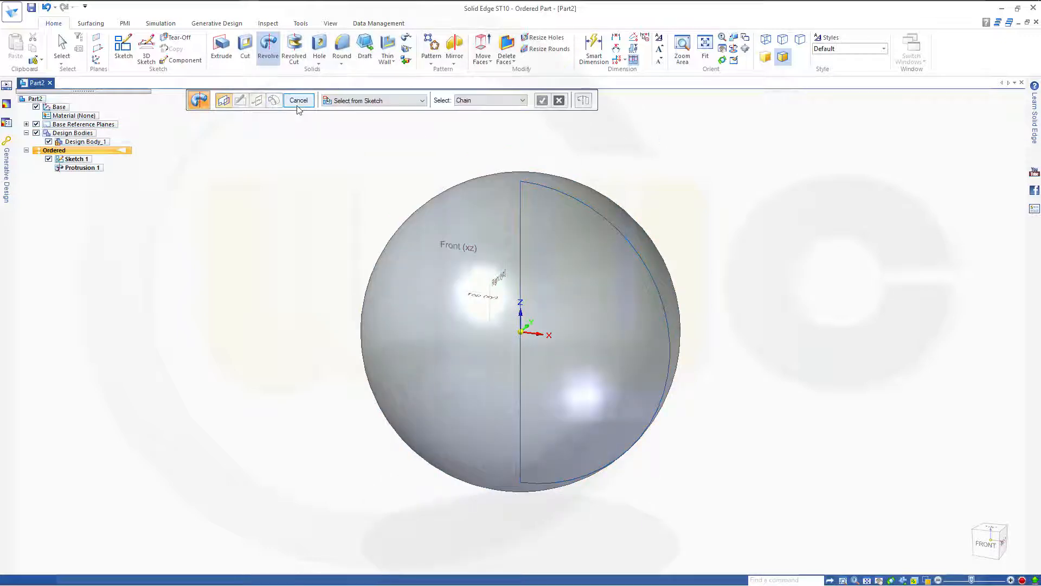
key("Escape")
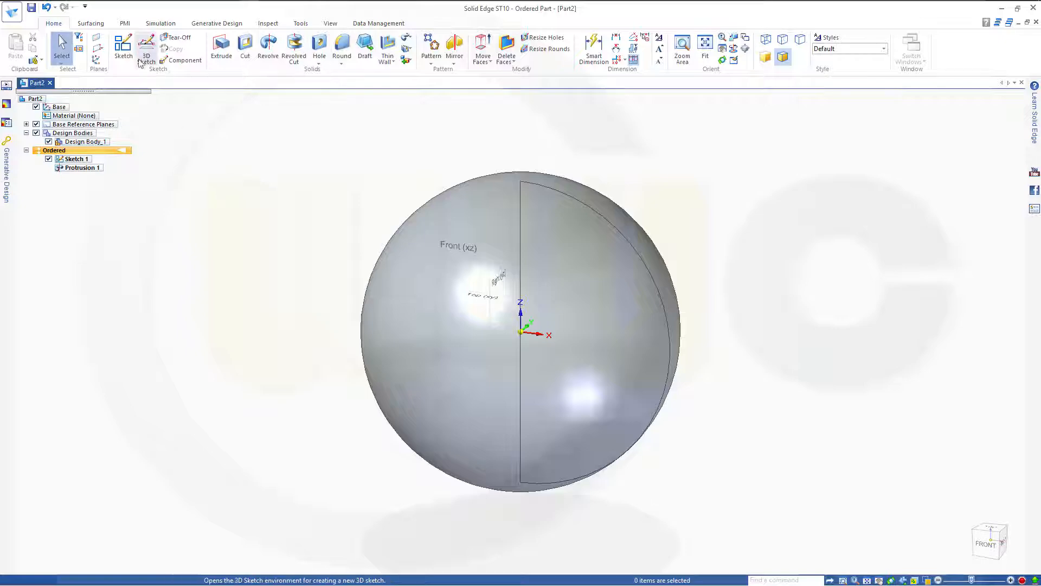
Start a second sketch on the Front (xz) plane and draw a circle about 257 mm in diameter centred on the origin.
left_click(123, 49)
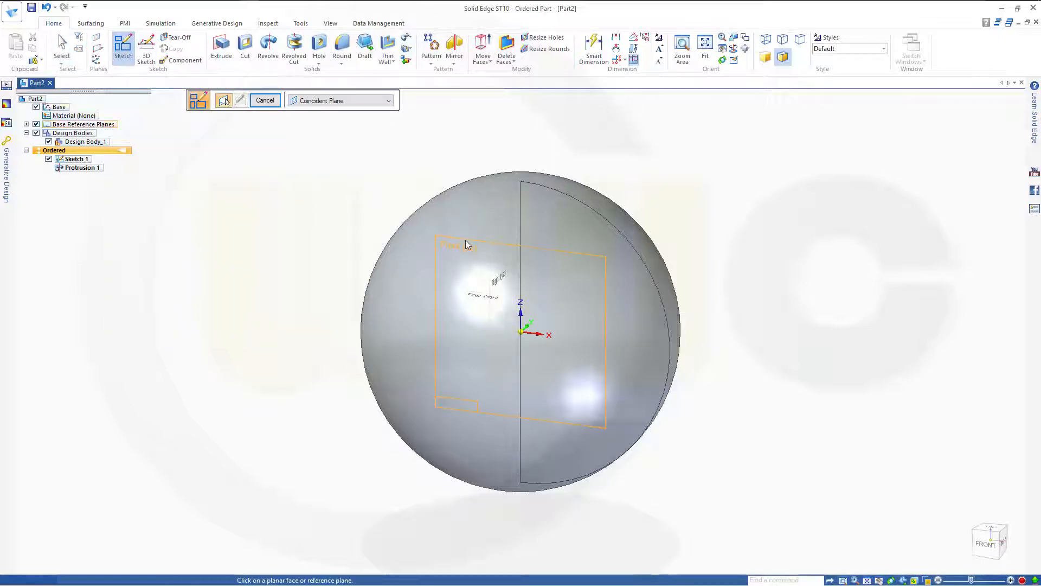
left_click(465, 240)
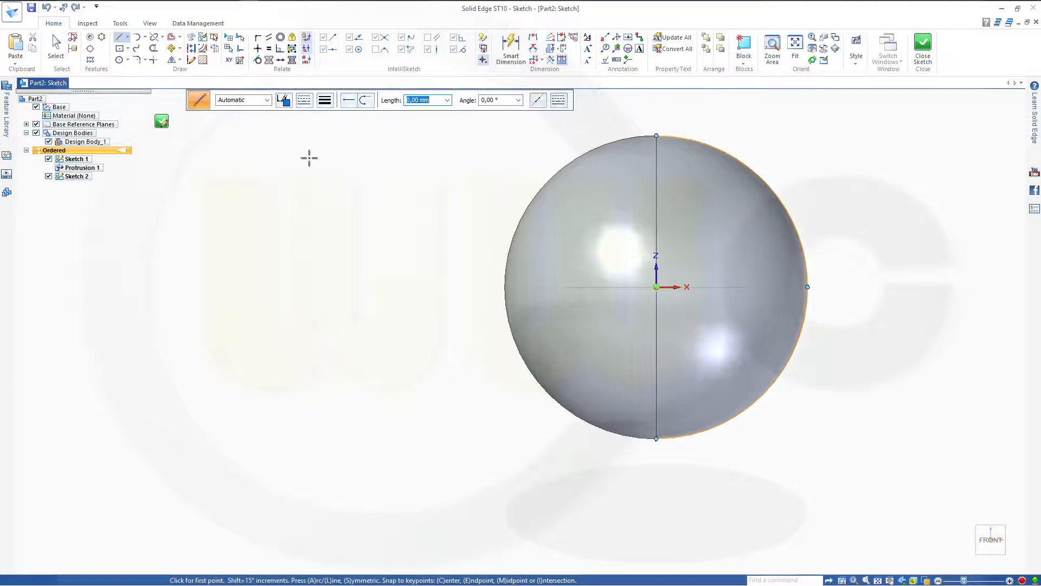
left_click(119, 60)
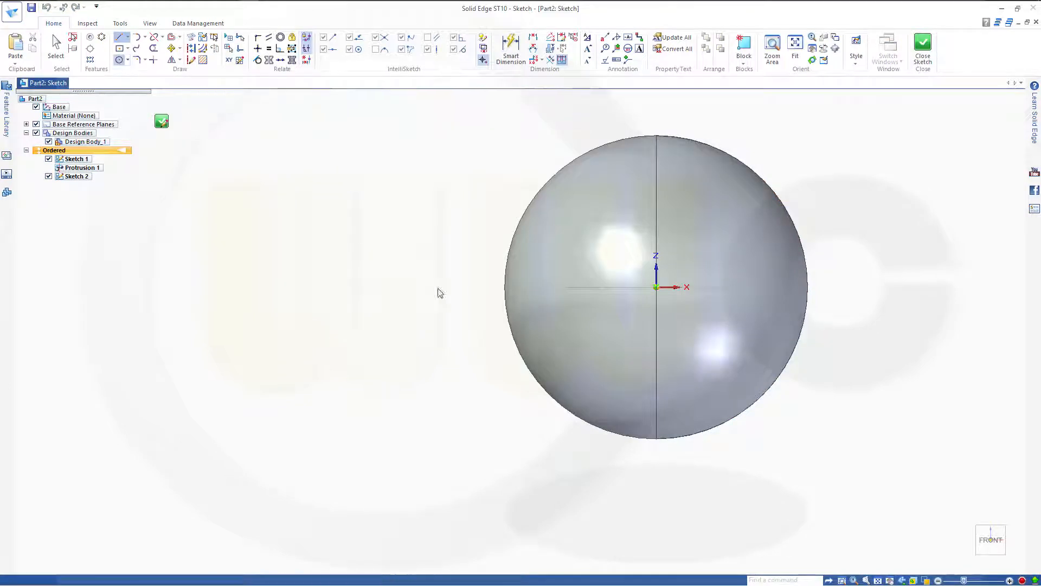
left_click(656, 287)
left_click(849, 270)
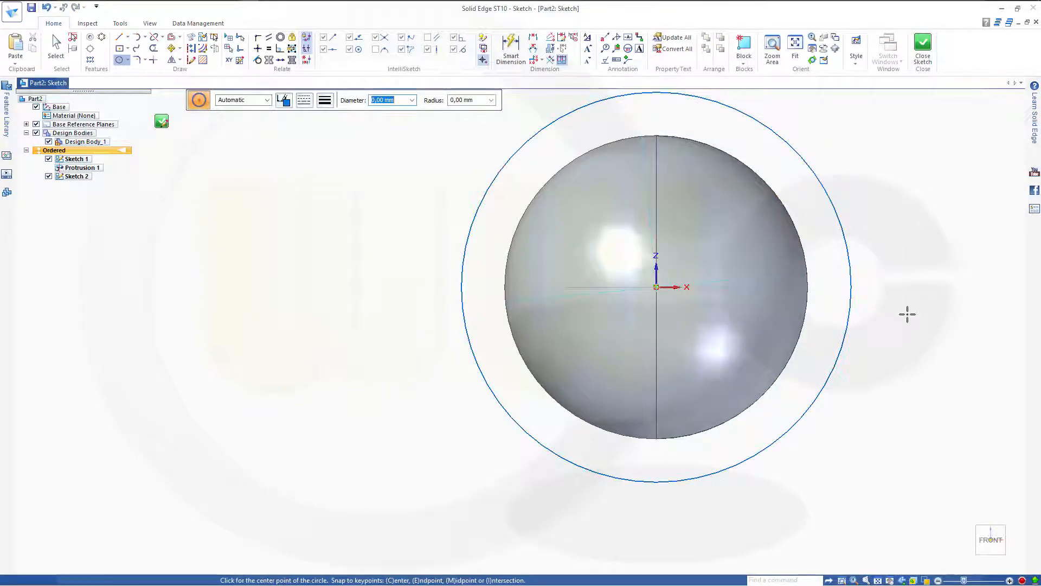
Draw two tangent circles to the right of the sphere, the upper about 80 mm and the lower about 112 mm in diameter.
scroll(908, 315, "up", 4)
scroll(922, 320, "down", 5)
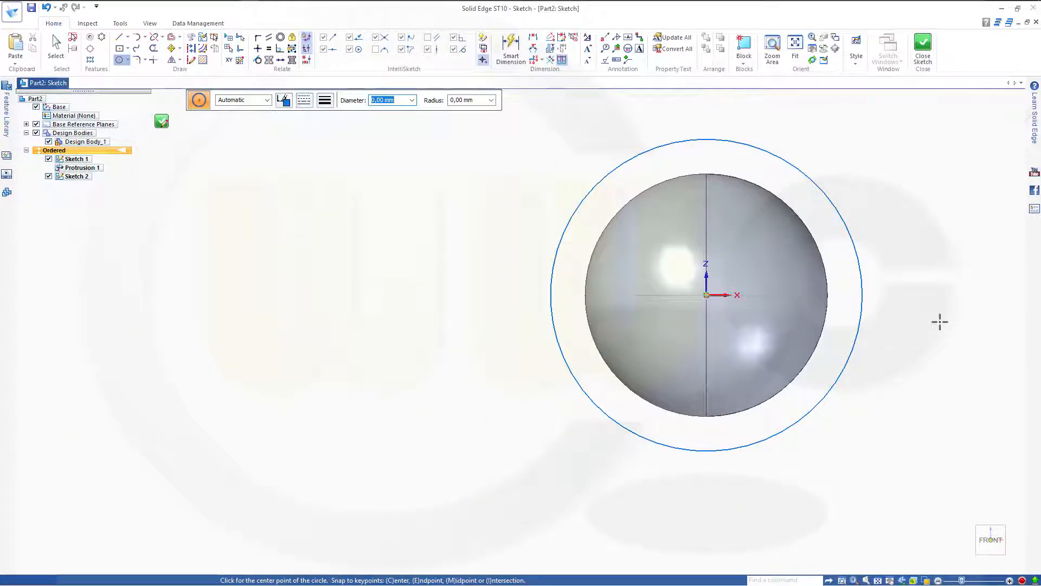
middle_click_drag(935, 320, 691, 341, "shift")
left_click(758, 266)
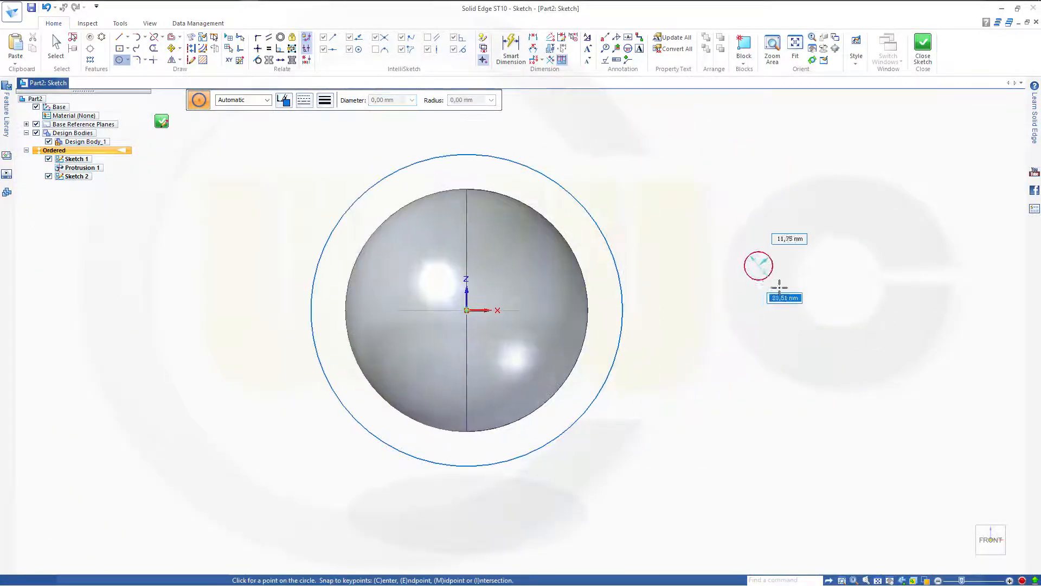
left_click(796, 295)
left_click(793, 376)
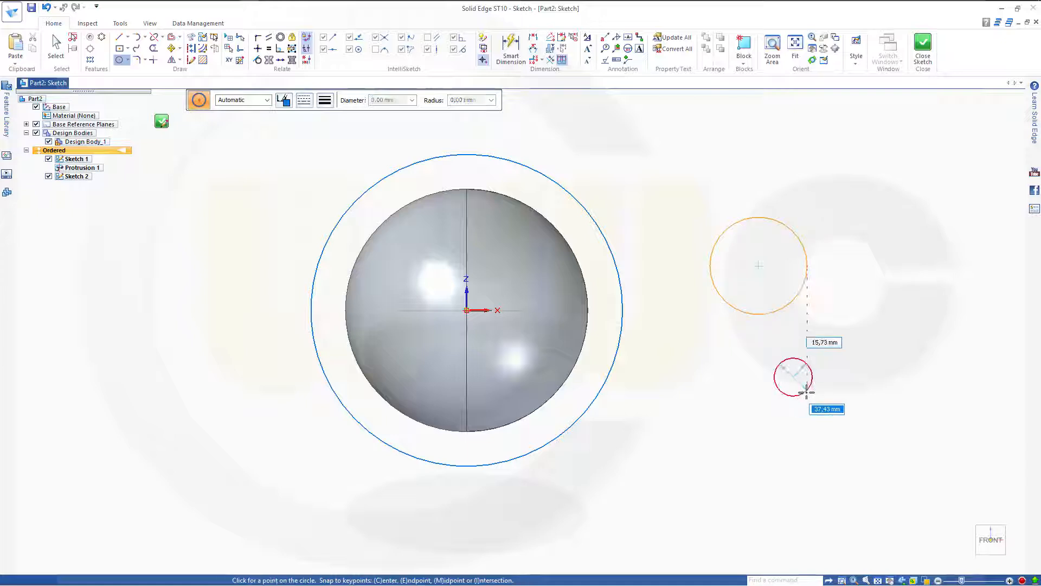
left_click(860, 399)
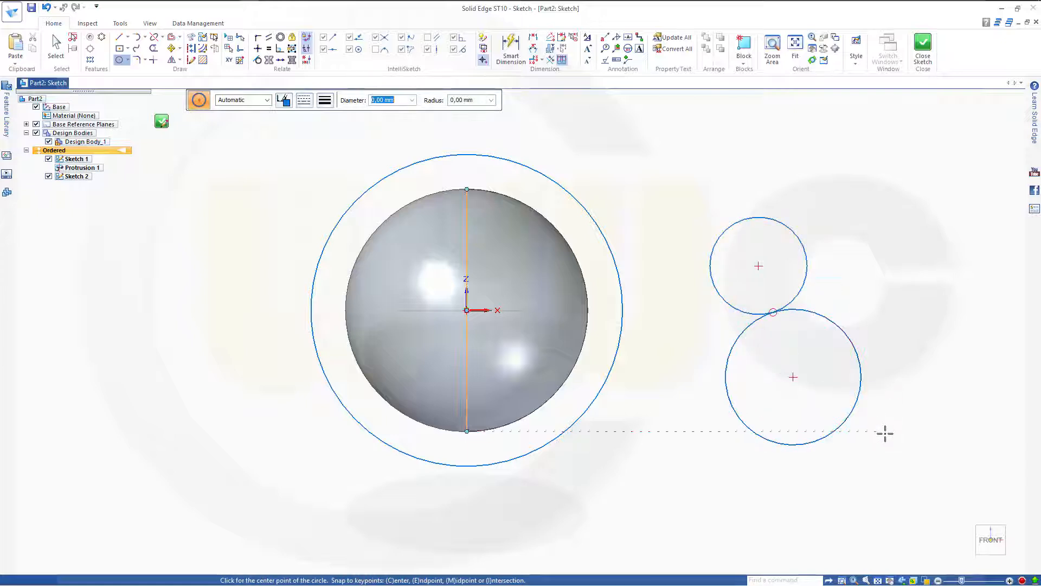
key("Escape")
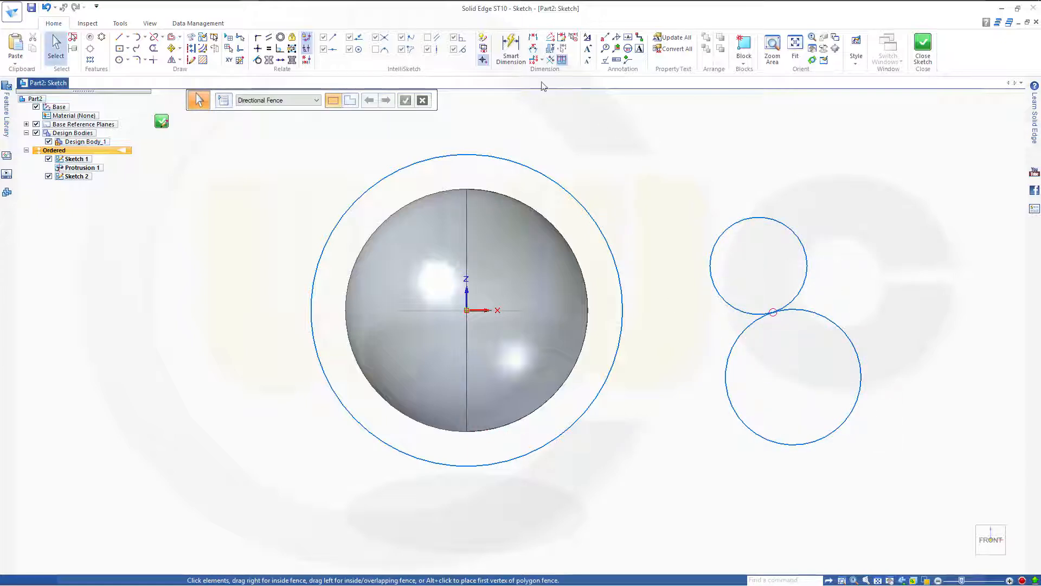
Dimension the diameter of the circle around the sphere and set it to 200 mm.
left_click(511, 48)
left_click(579, 203)
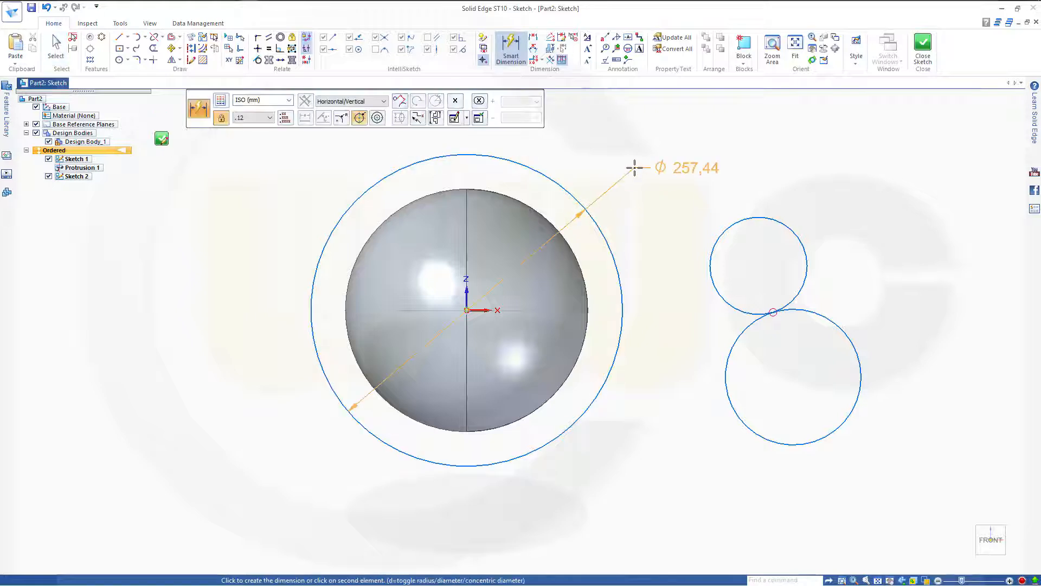
left_click(677, 163)
type("200")
key("Return")
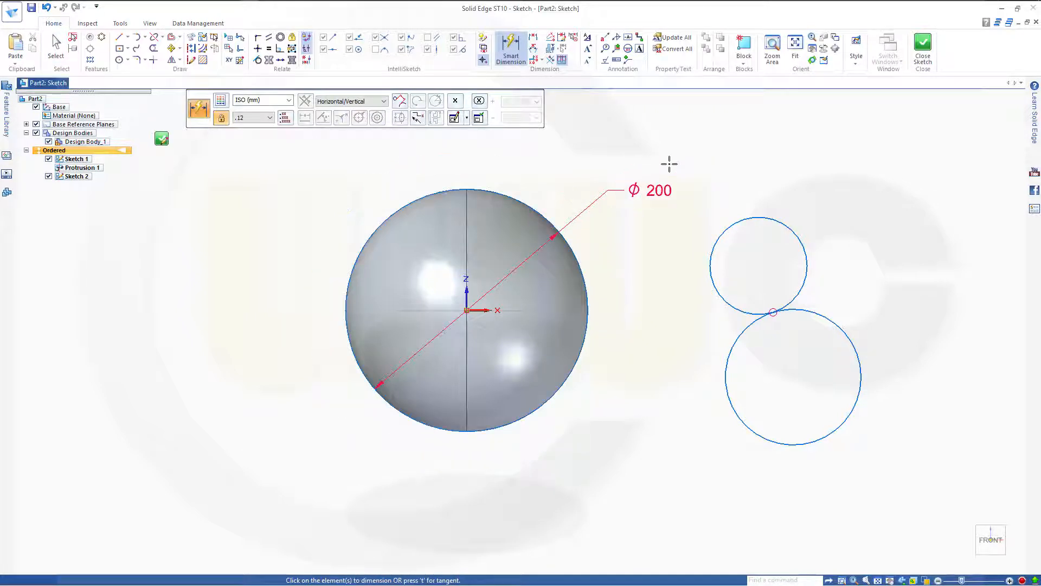
Dimension the two tangent circles beside the sphere and set both diameters to 100 mm.
left_click(733, 223)
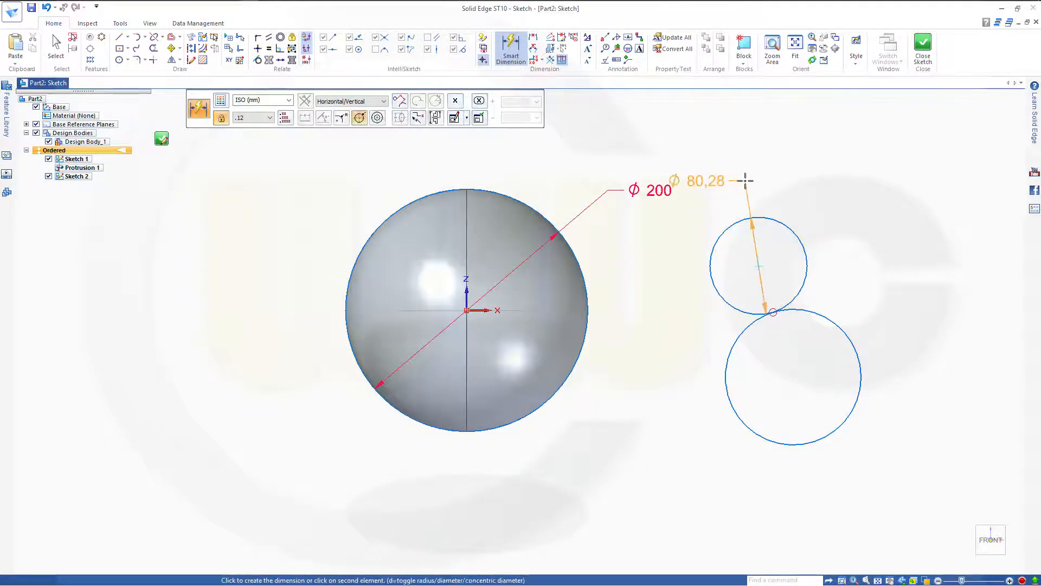
left_click(746, 181)
key("Return")
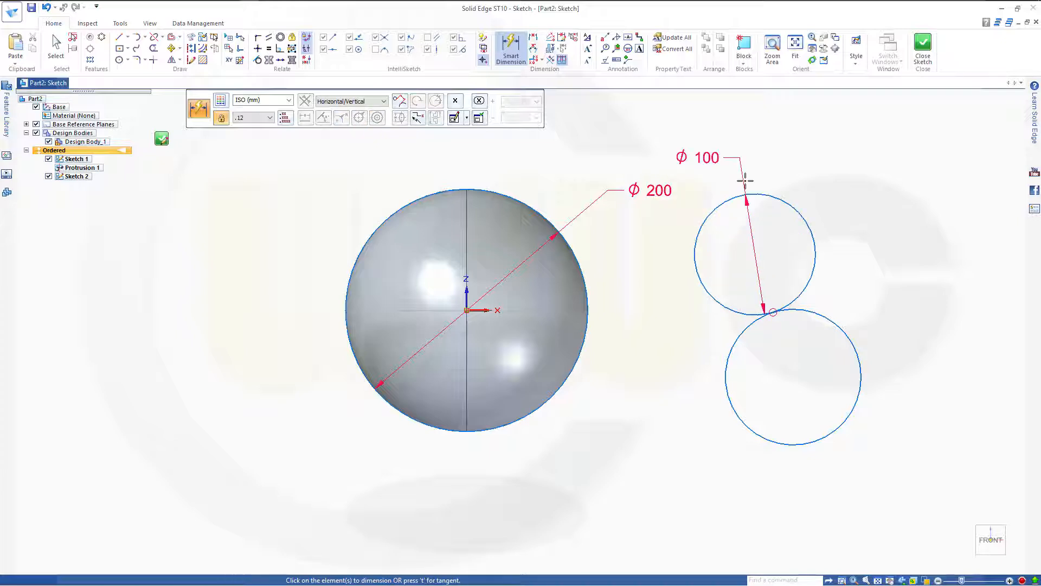
left_click(838, 324)
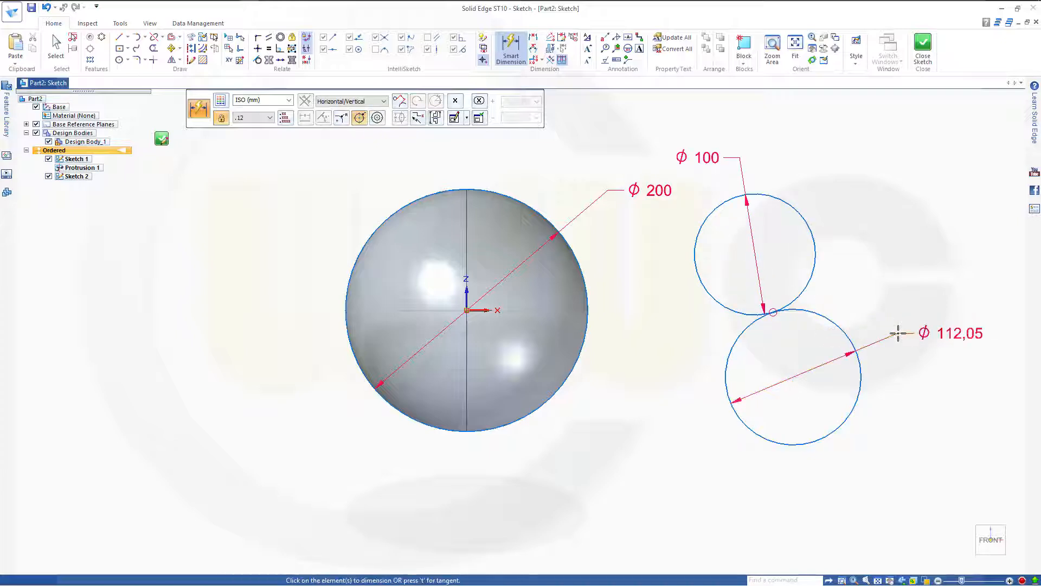
left_click(938, 337)
key("Return")
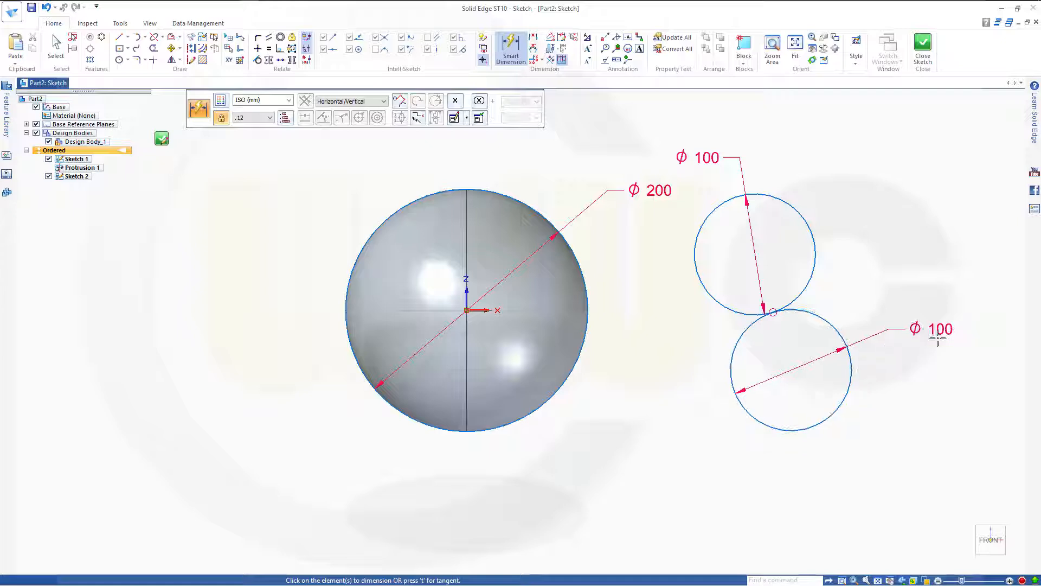
Place a sketch point on the lower-right part of the upper 100 mm circle.
key("Escape")
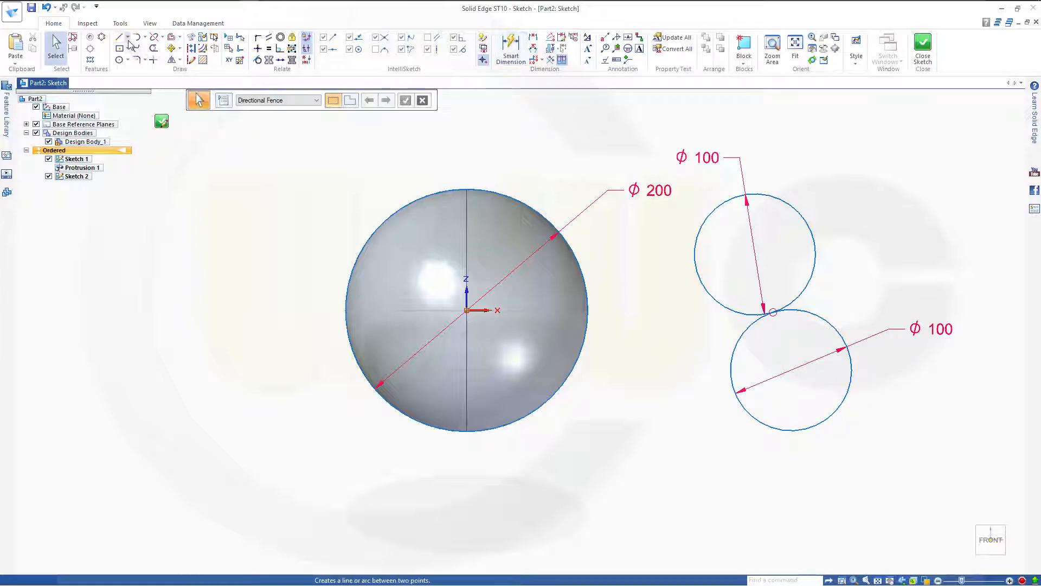
left_click(127, 36)
left_click(138, 61)
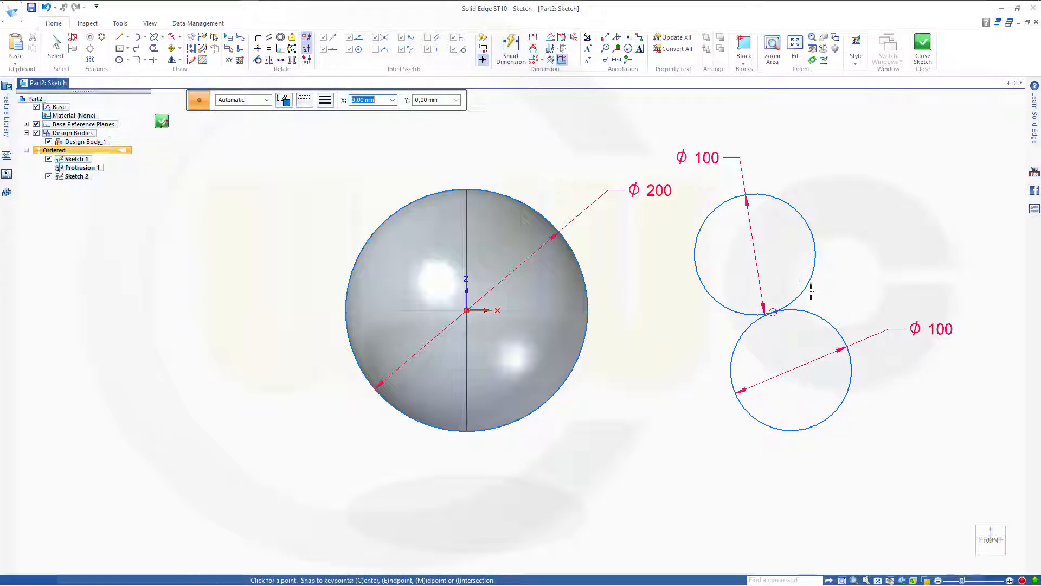
left_click(804, 292)
key("Escape")
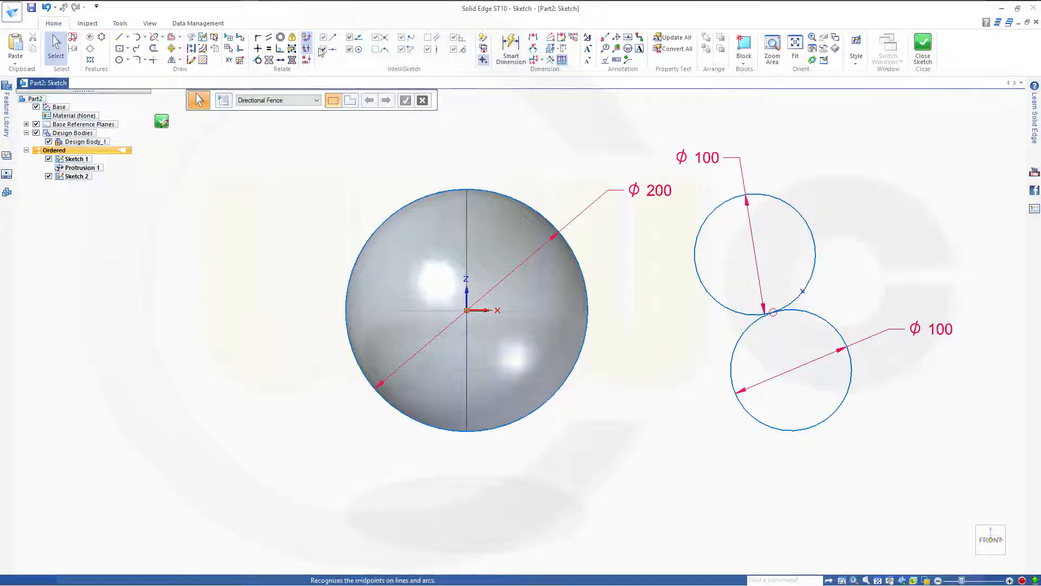
Connect the new sketch point to the lower 100 mm circle so it sits where both circles touch.
left_click(257, 37)
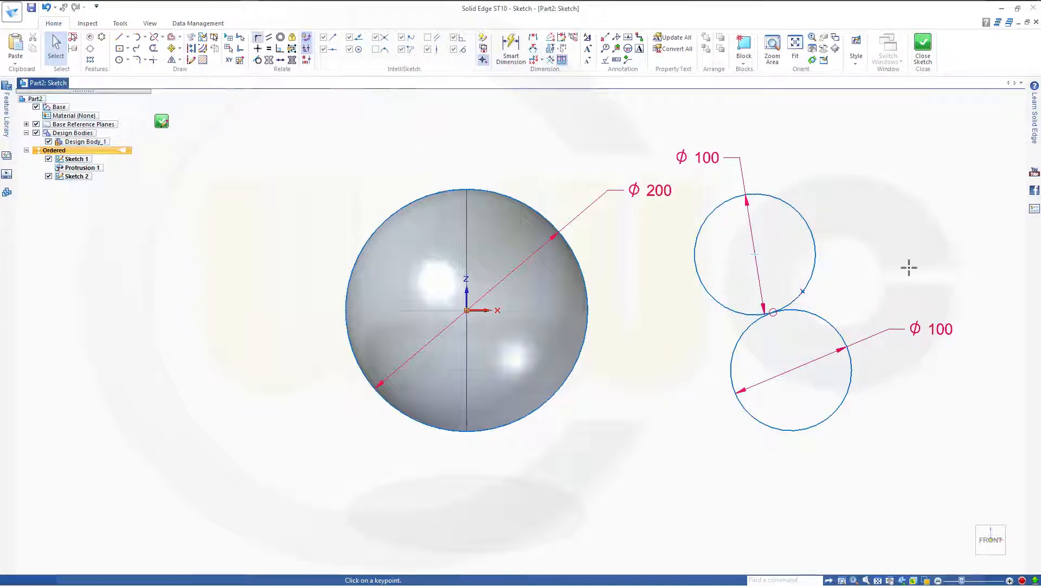
left_click(802, 291)
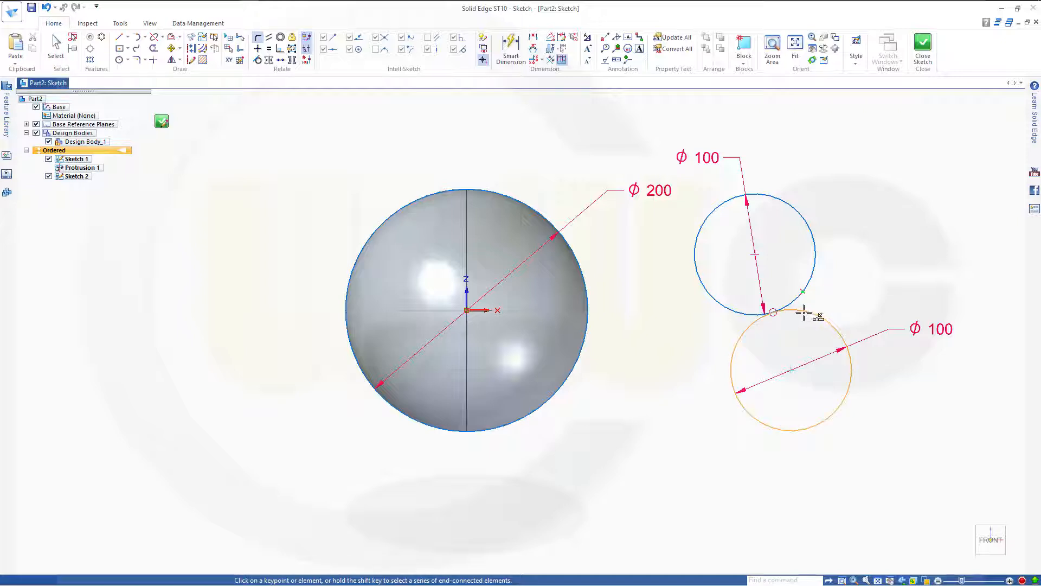
left_click(804, 310)
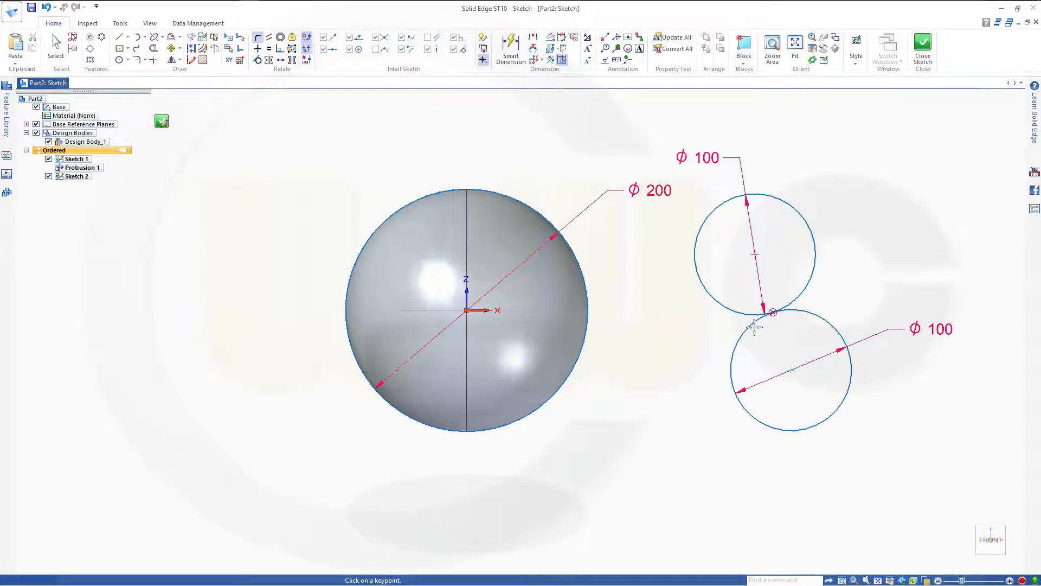
Connect the point between the two small circles to the 200 mm circle and move the pair upward along it.
left_click(773, 312)
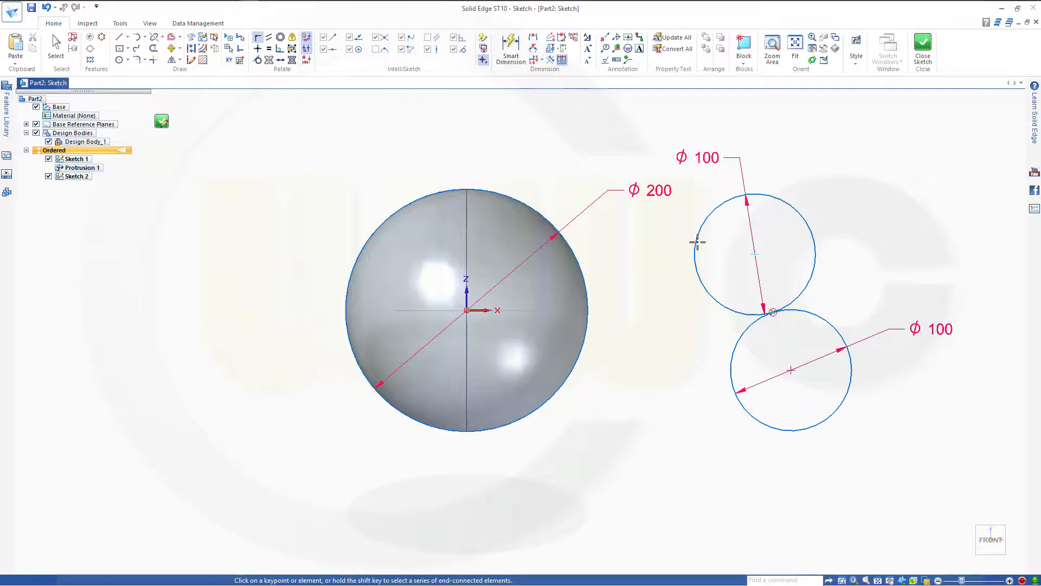
left_click(577, 258)
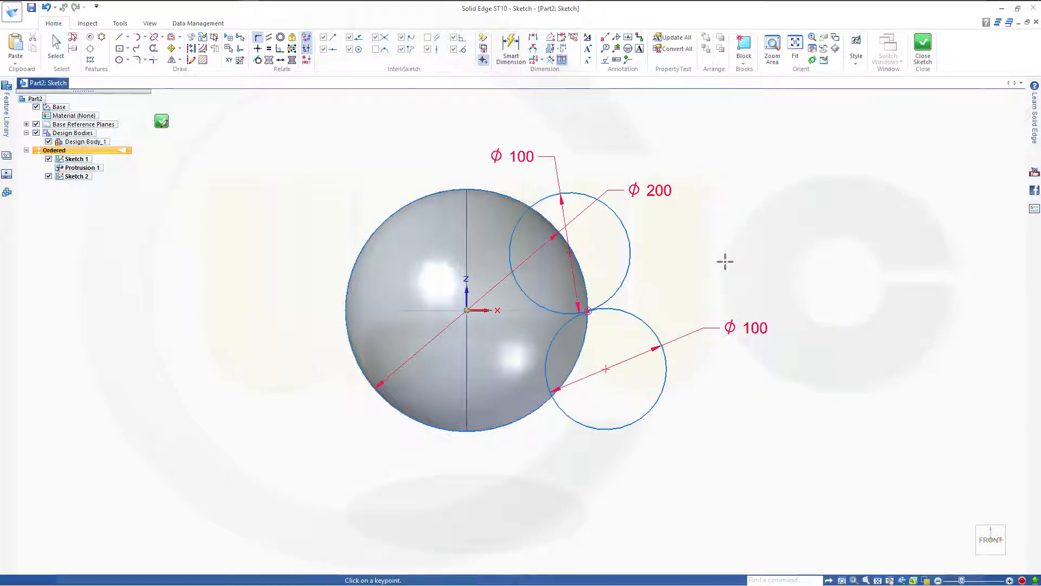
key("Escape")
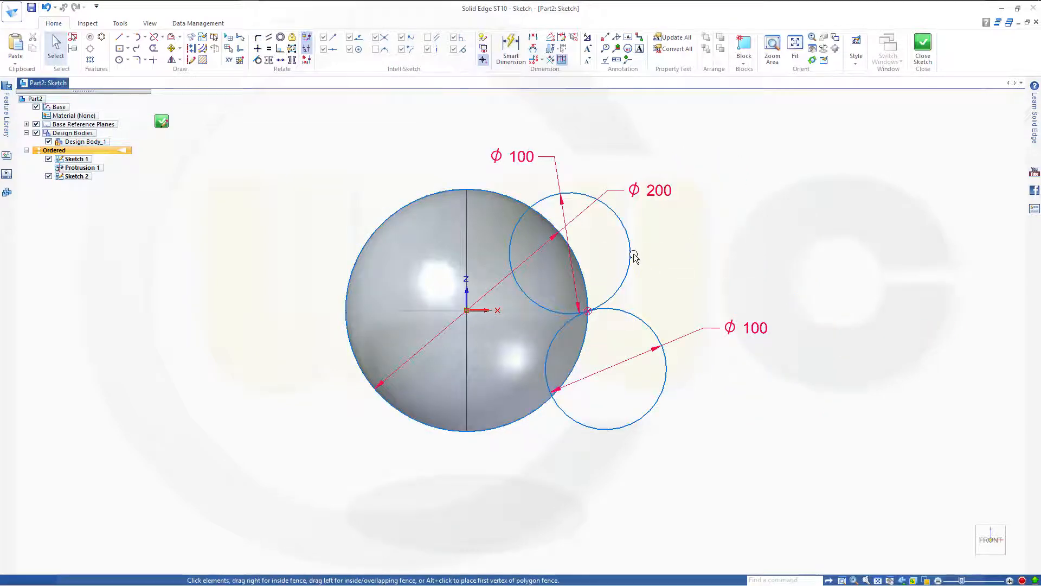
left_click_drag(631, 252, 612, 213)
left_click(754, 241)
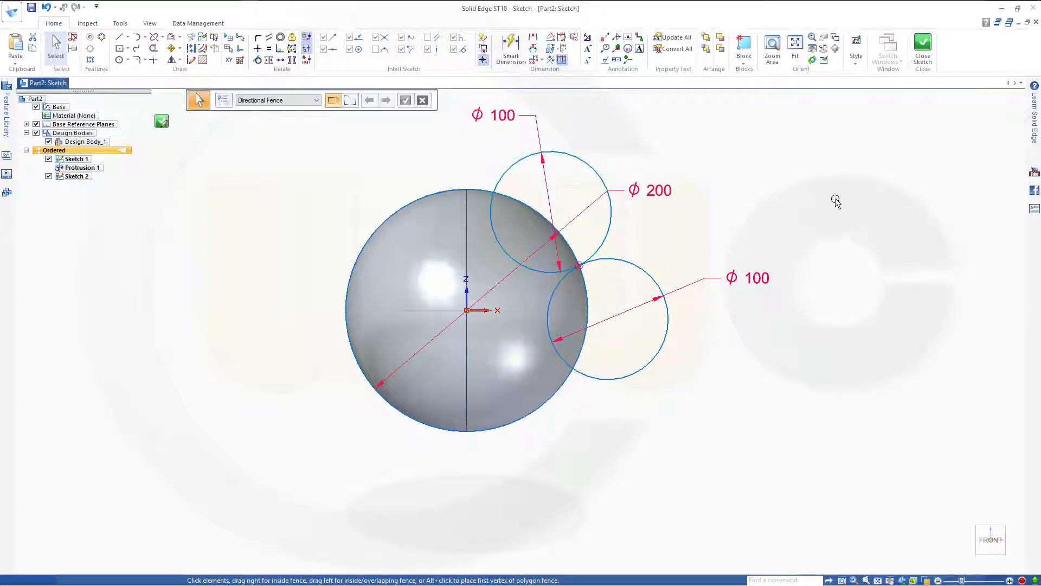
Draw radial lines in both 100 mm circles, from the upper one's centre to its lower-left edge and the lower one's centre to its bottom edge.
left_click(118, 36)
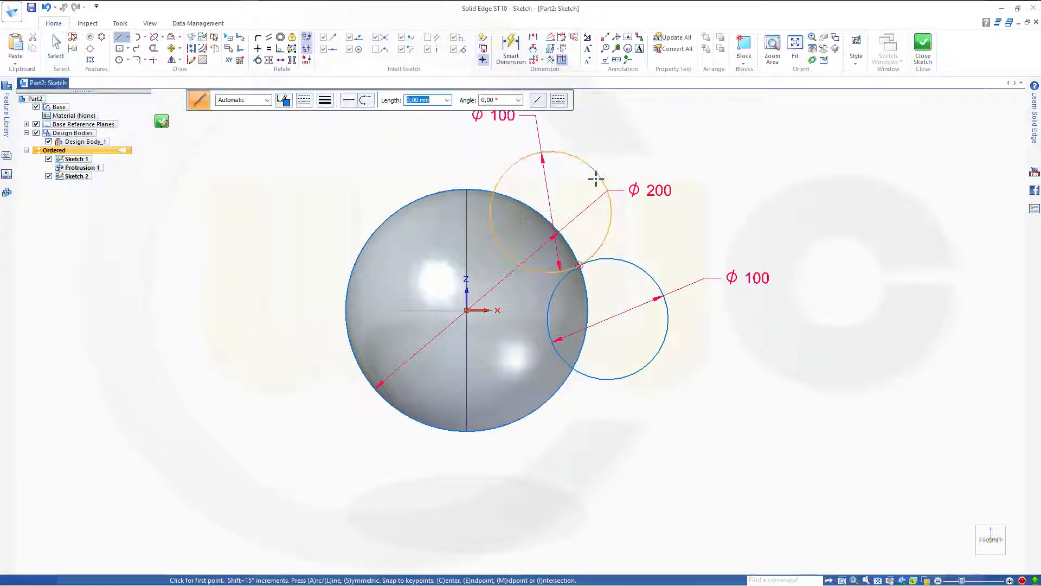
left_click(550, 214)
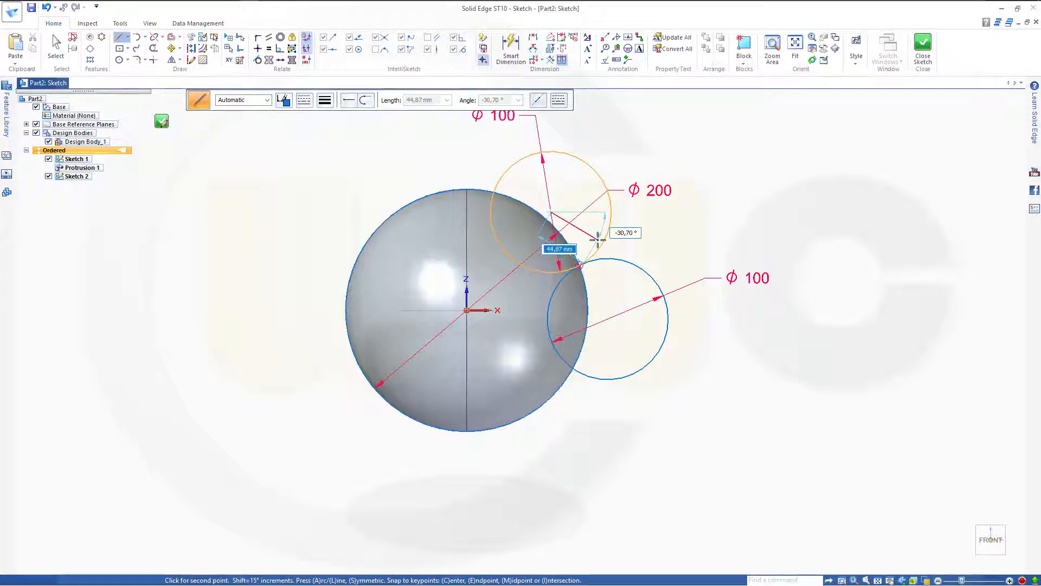
left_click(494, 235)
key("Escape")
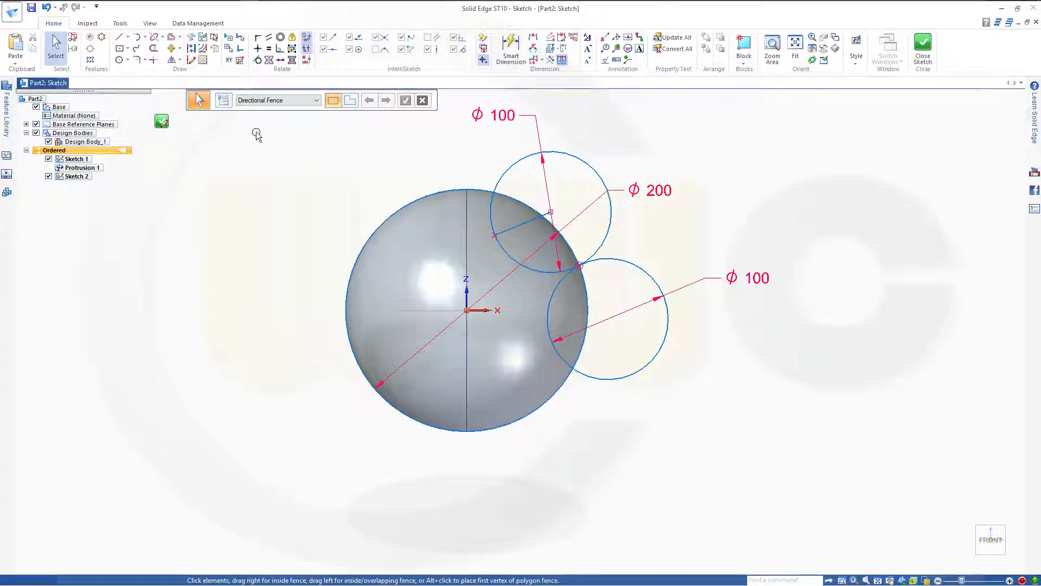
left_click(120, 36)
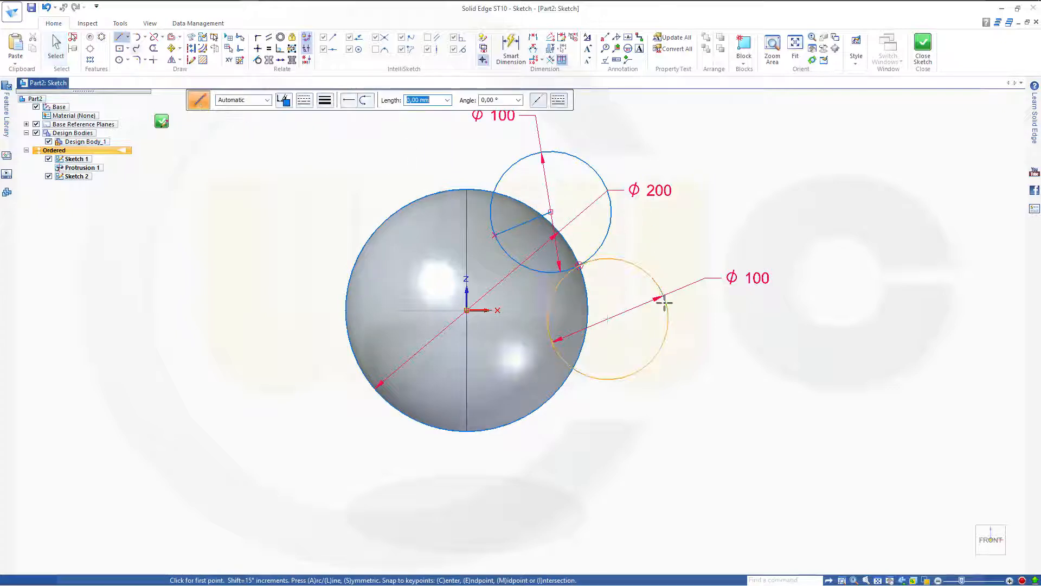
left_click(608, 320)
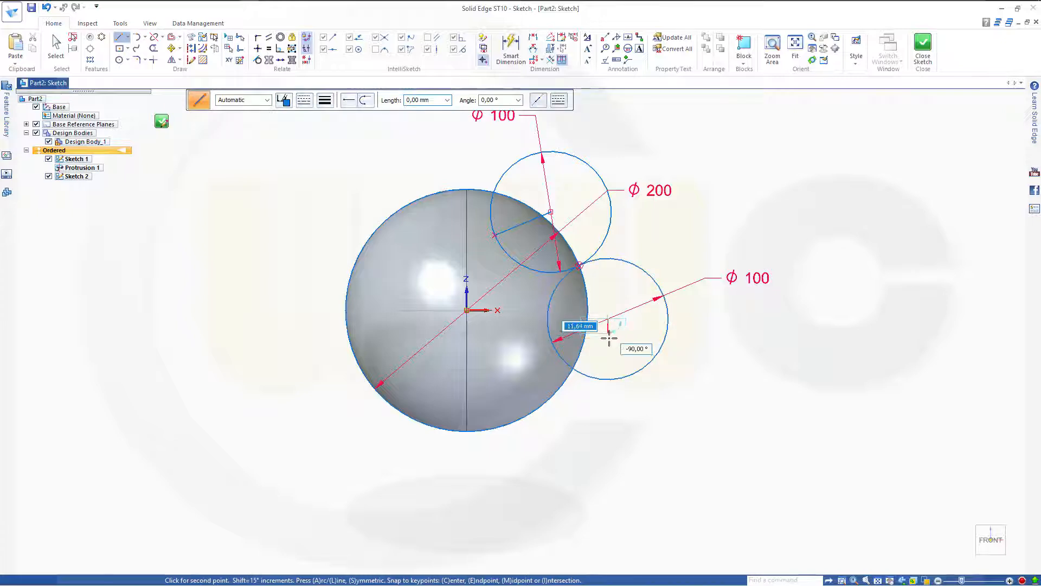
left_click(591, 377)
key("Escape")
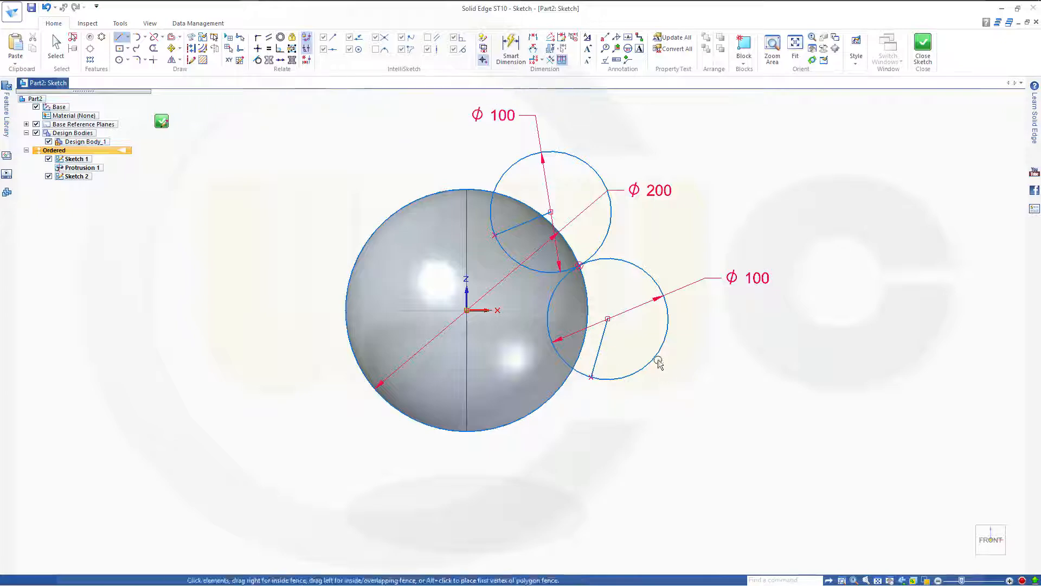
Convert both radial lines in the 100 mm circles to construction geometry.
left_click(533, 222)
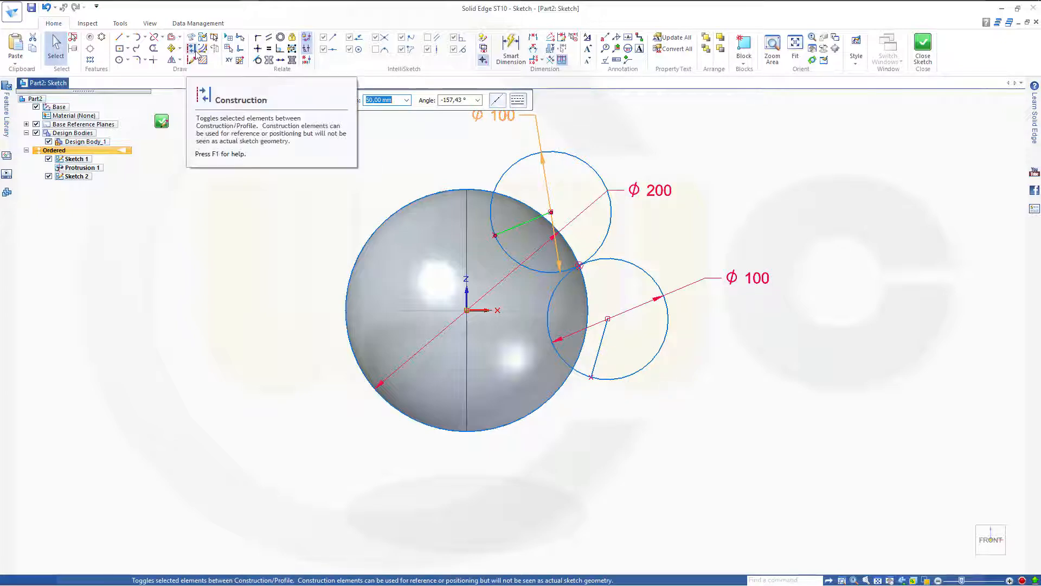
left_click(191, 48)
key("Escape")
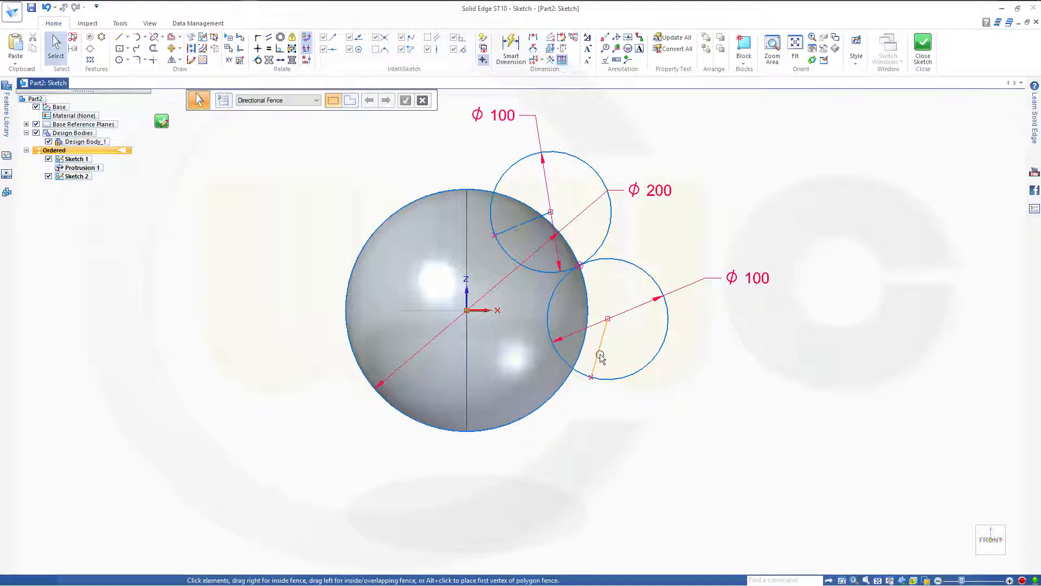
left_click(598, 351)
left_click(190, 48)
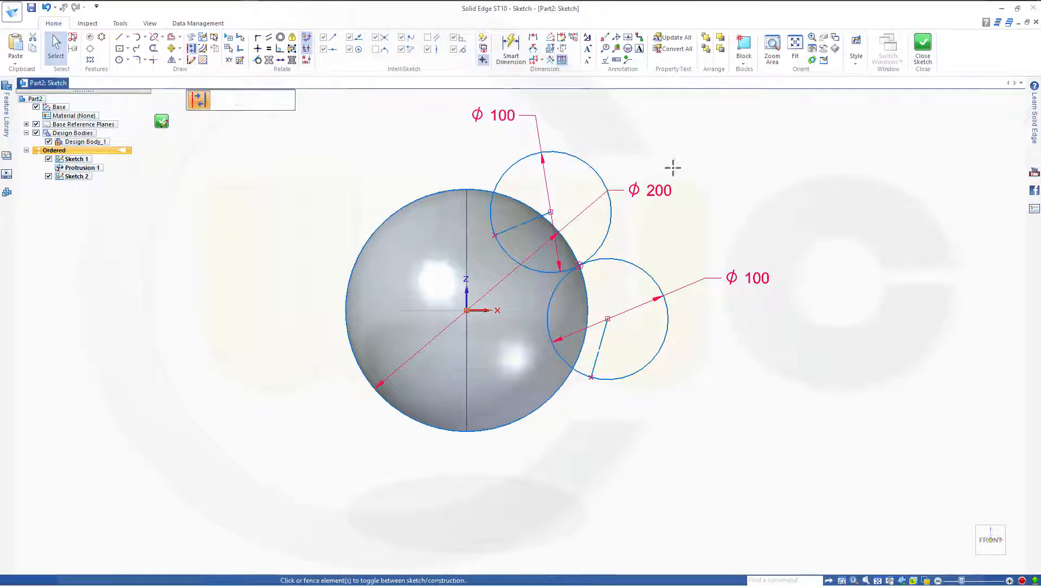
Trim the upper circle's bottom arc and the lower circle's outer arc, leaving an S-shaped curve between the radial lines.
left_click(156, 49)
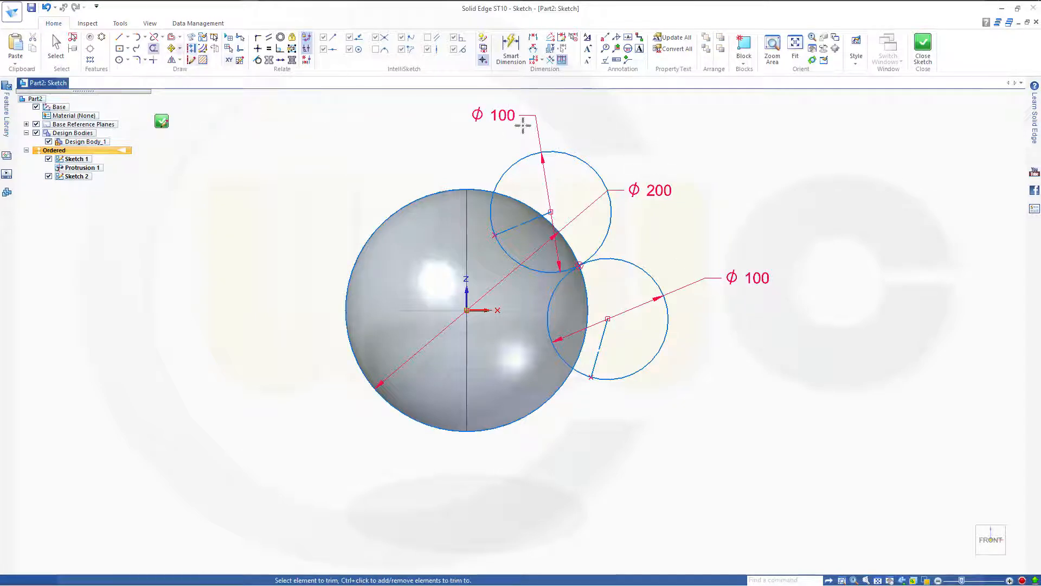
left_click(504, 248)
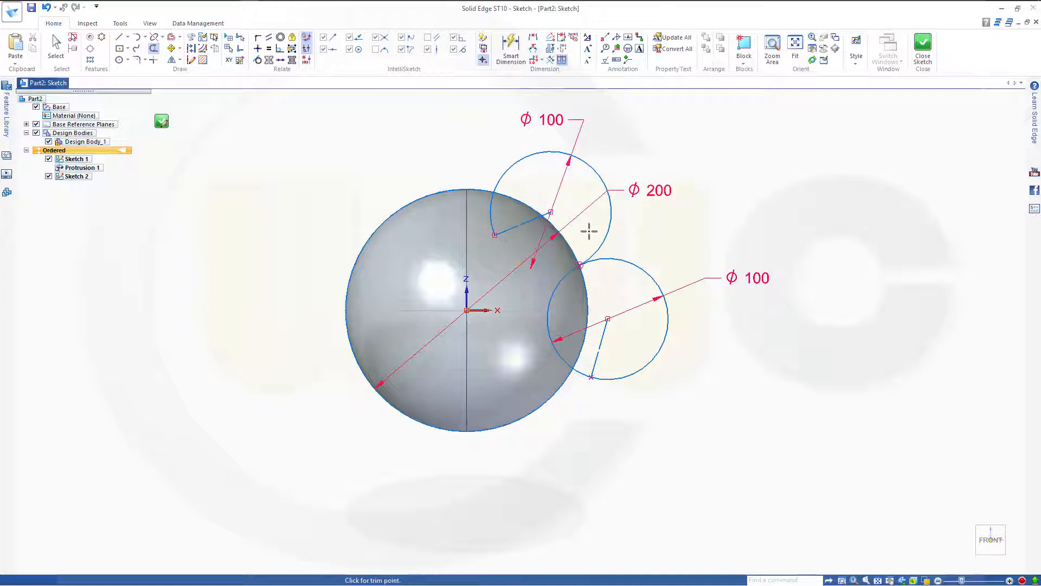
left_click(625, 377)
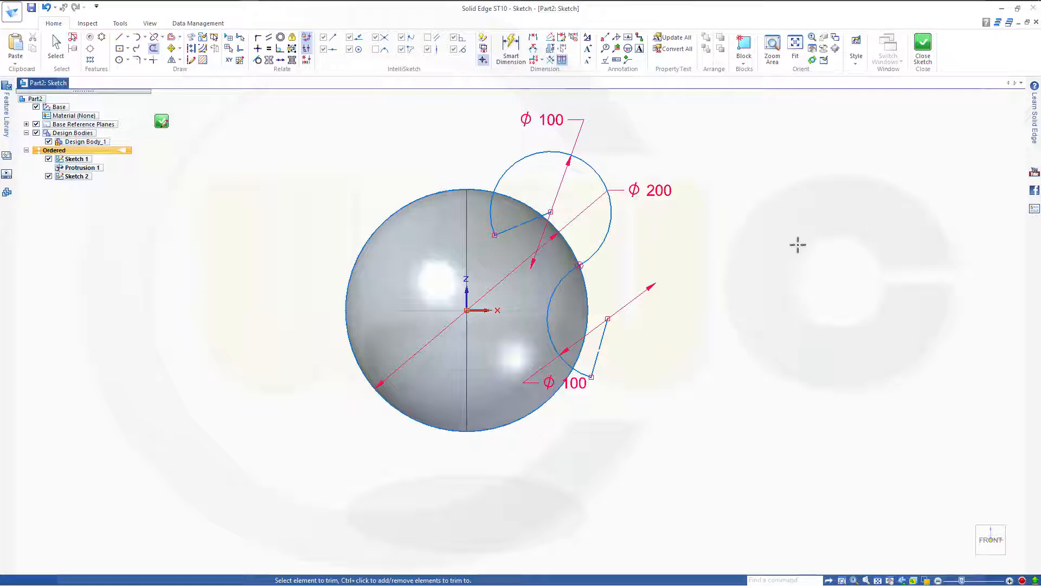
Close the second sketch and finish it.
left_click(923, 49)
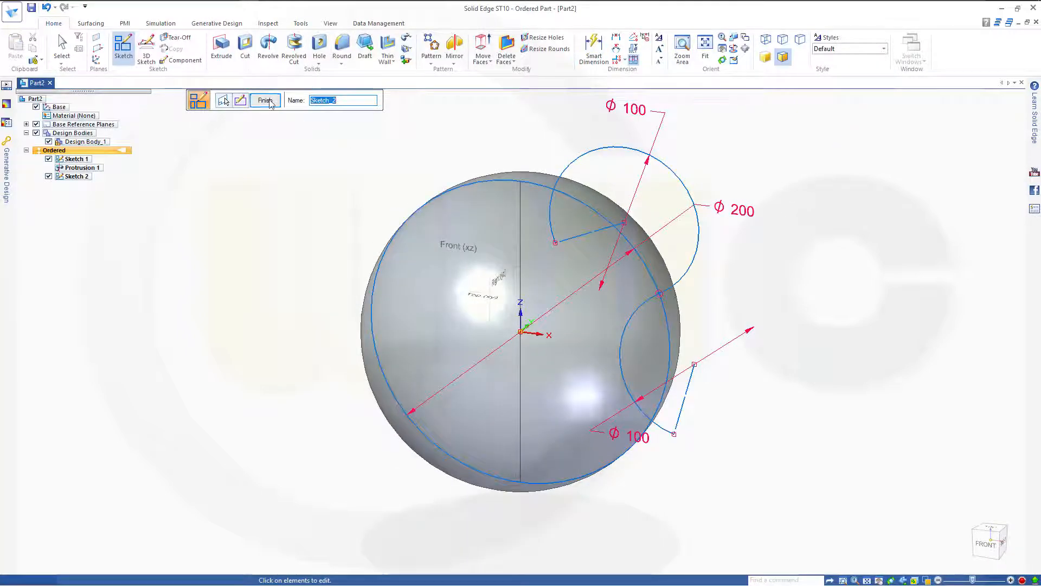
left_click(265, 101)
left_click(265, 101)
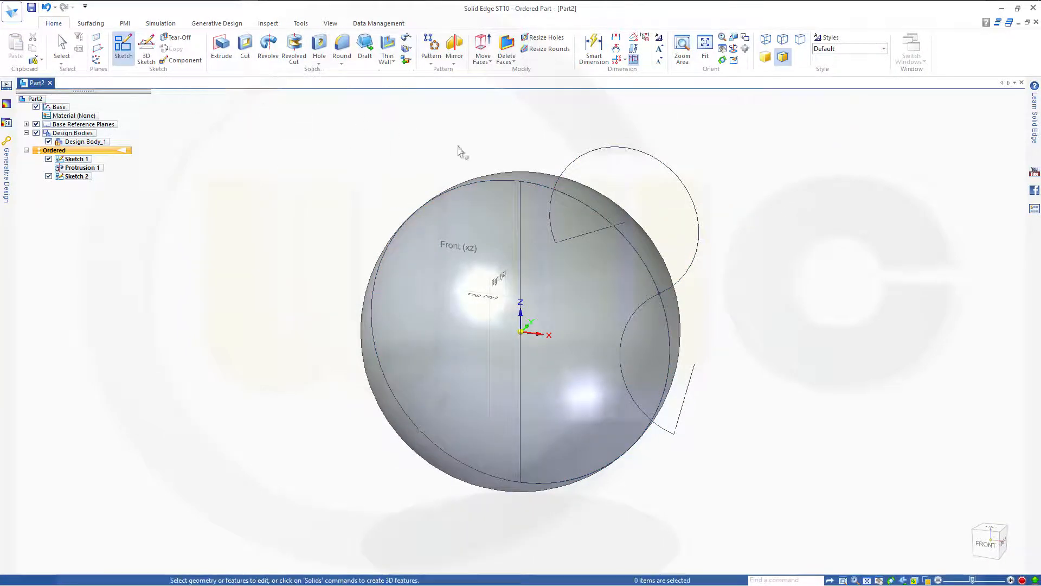
Try to create a plane normal to the lower radial construction line, and undo that plane.
middle_click_drag(792, 376, 795, 316)
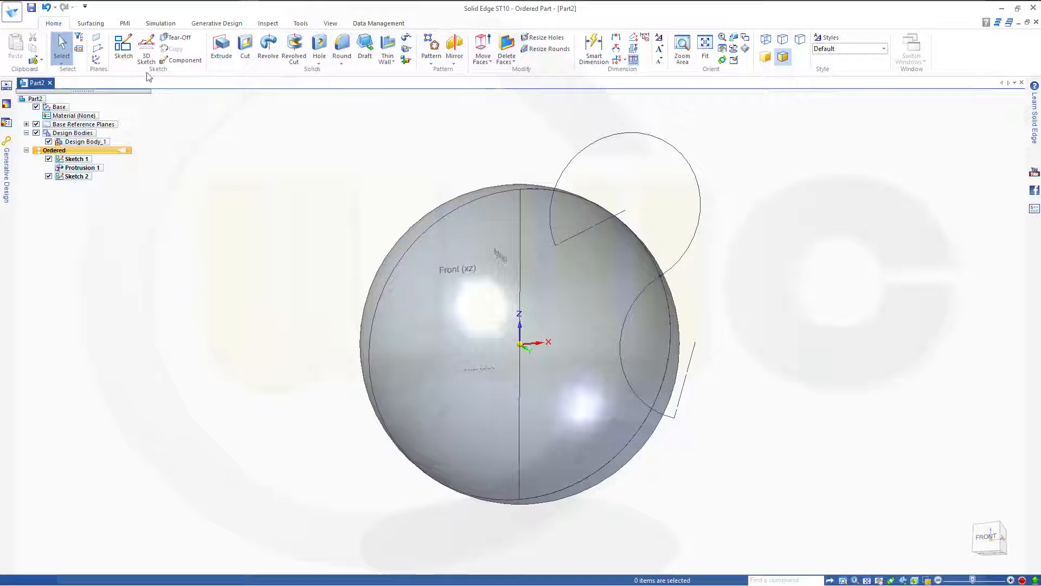
left_click(98, 51)
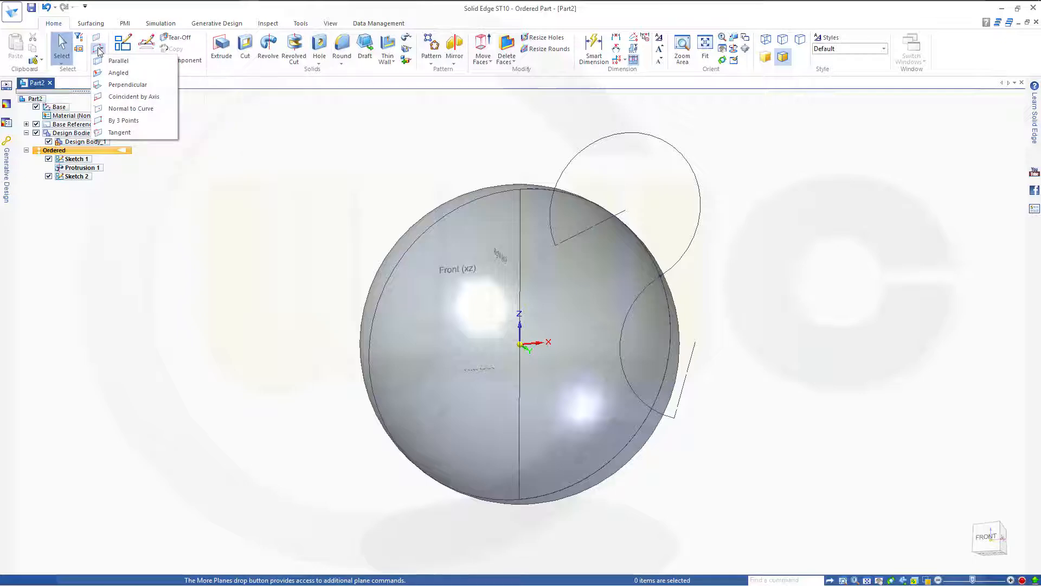
left_click(136, 109)
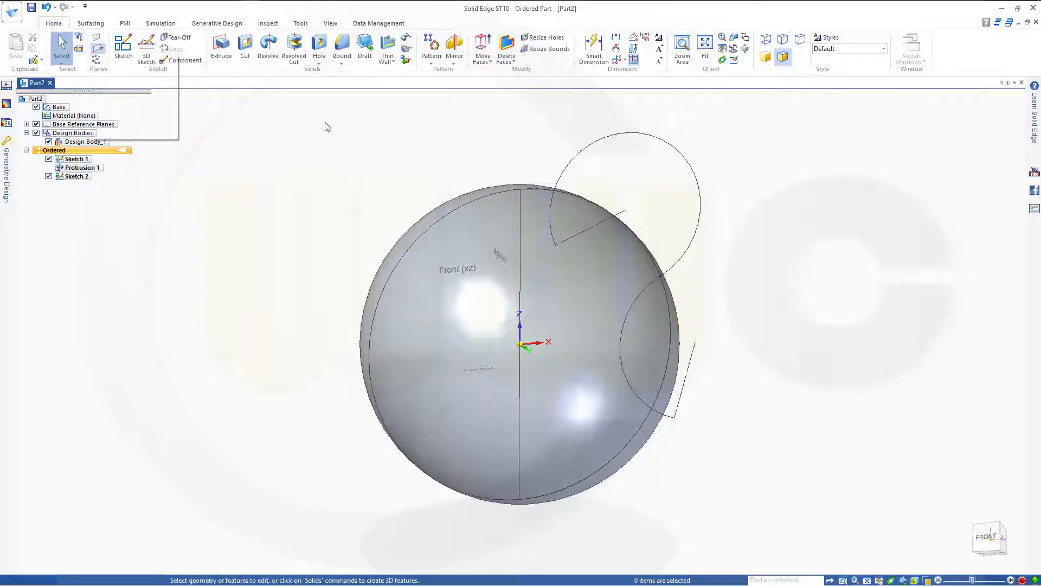
left_click(665, 418)
left_click(665, 418)
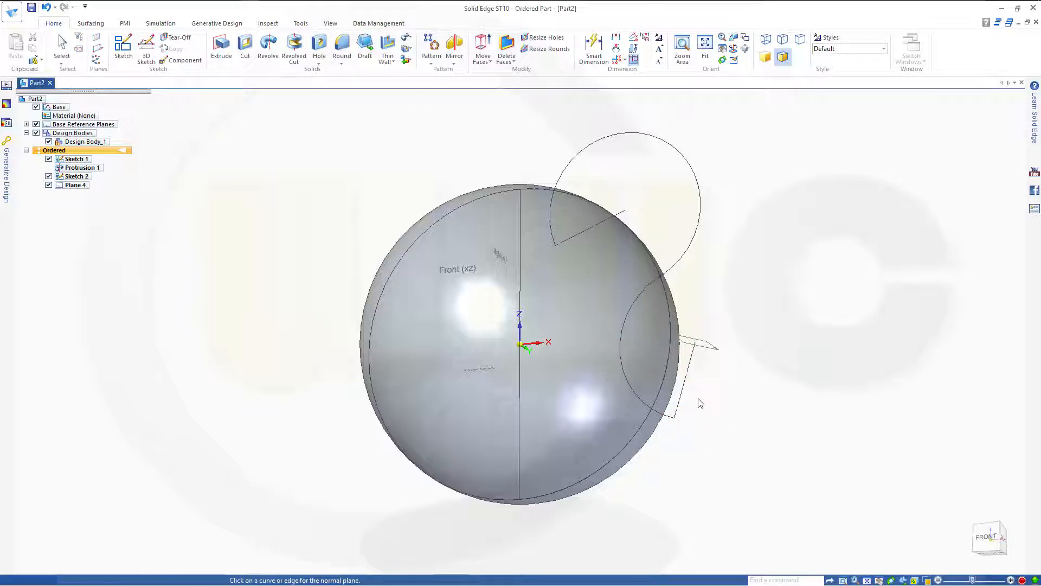
key("Escape")
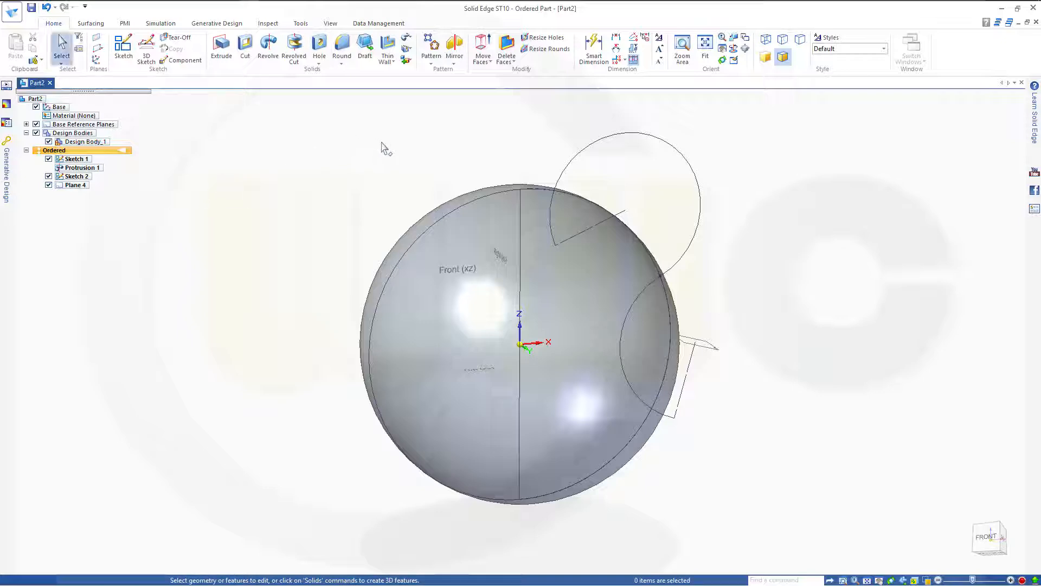
key("ctrl+z")
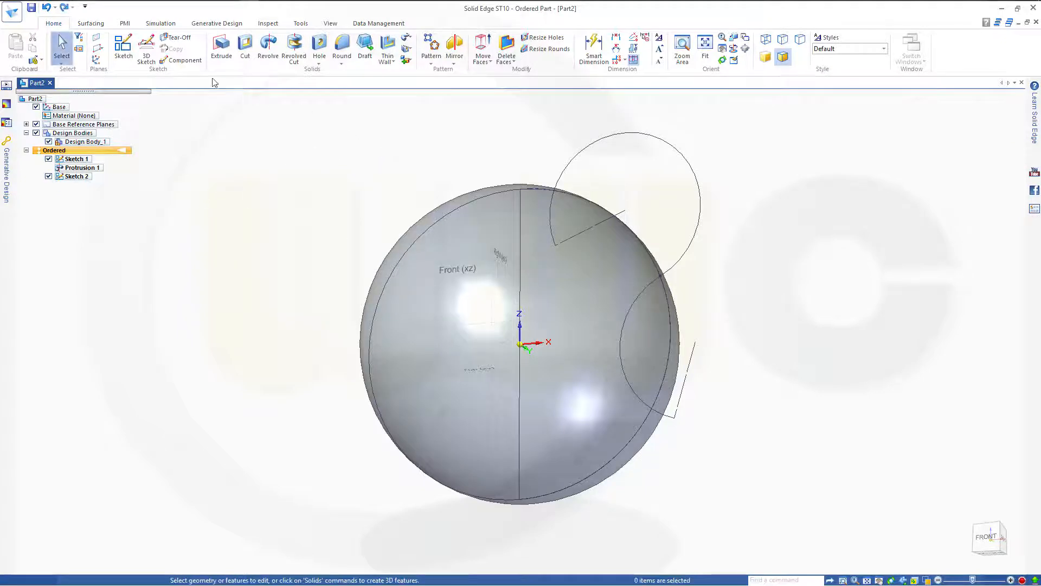
Create a reference plane normal to the lower arc at its free end, beside the lower construction line.
left_click(100, 50)
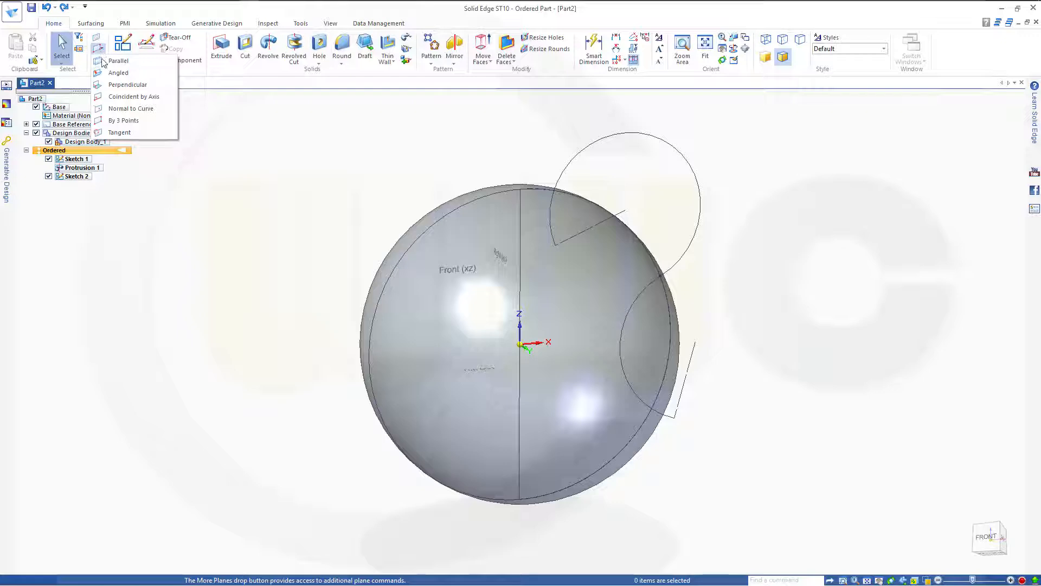
left_click(125, 108)
scroll(710, 477, "down", 2)
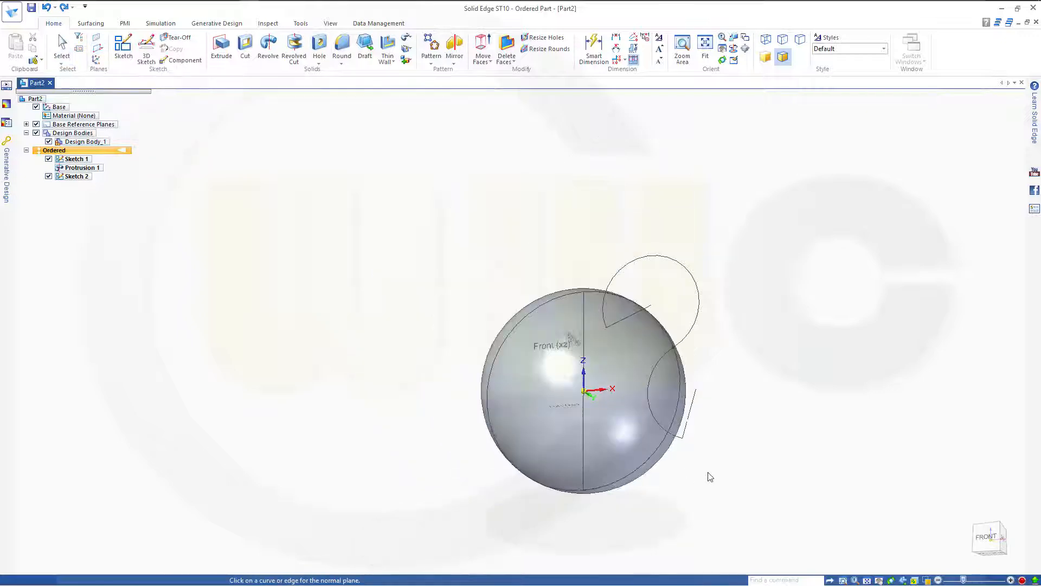
scroll(710, 476, "up", 4)
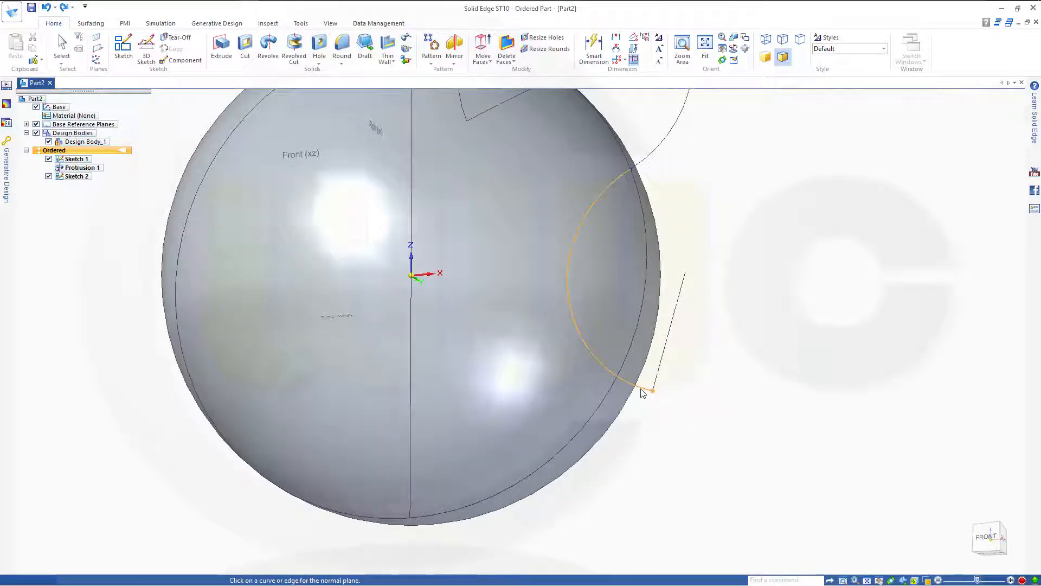
left_click(650, 390)
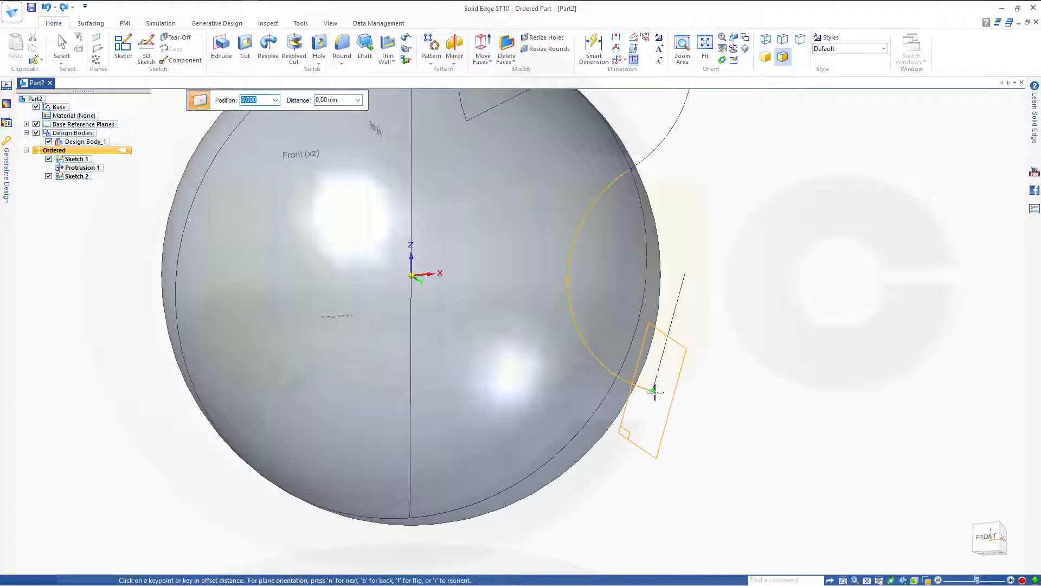
left_click(654, 390)
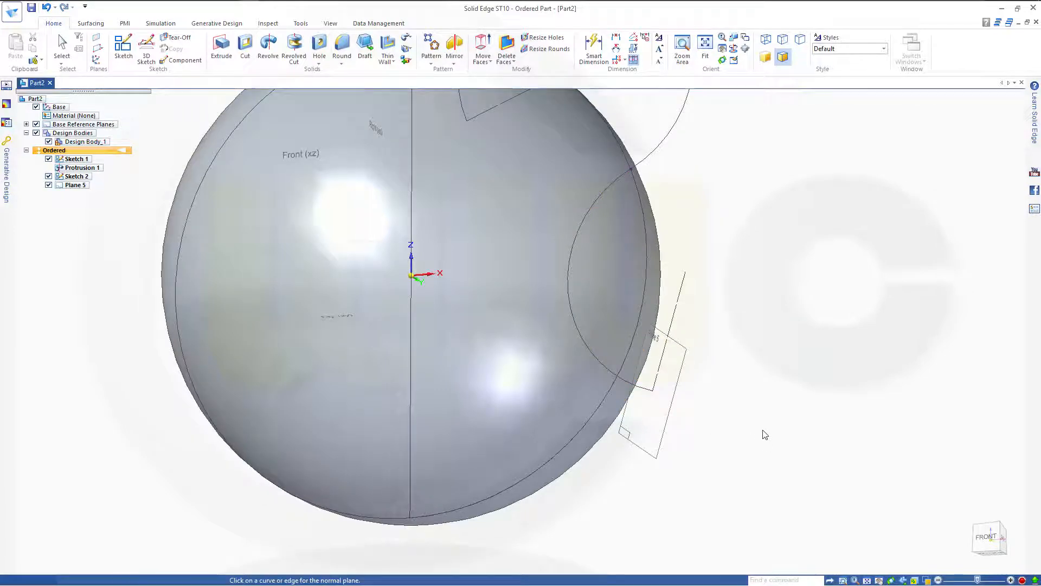
Sketch a circle about 66 mm in diameter on the plane normal to the lower arc, centred on the arc's free end.
mouse_move(789, 373)
middle_mouse_down()
mouse_move(725, 362)
mouse_move(746, 361)
mouse_move(640, 369)
middle_mouse_up()
left_click(123, 47)
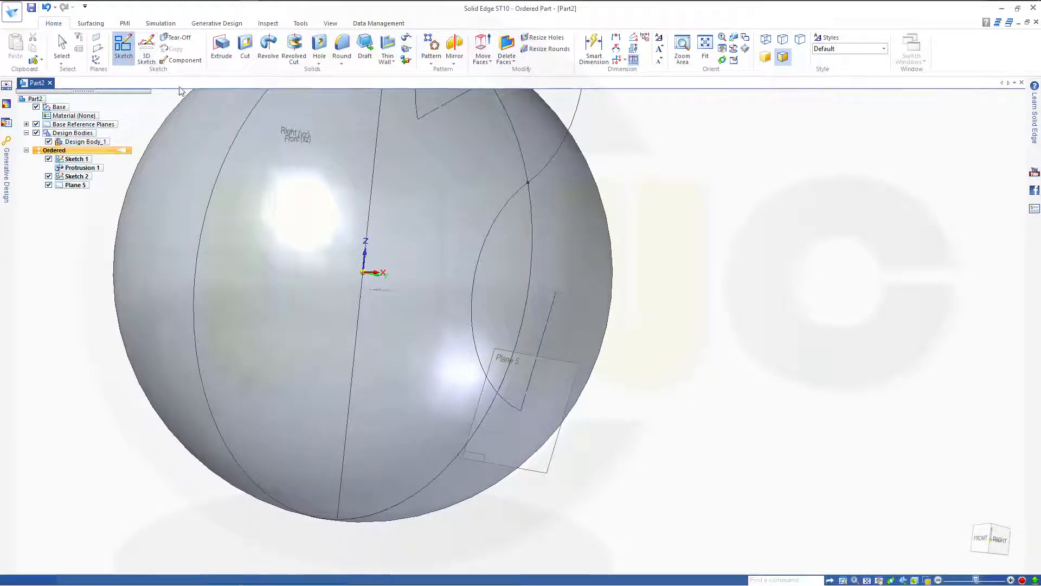
left_click(571, 400)
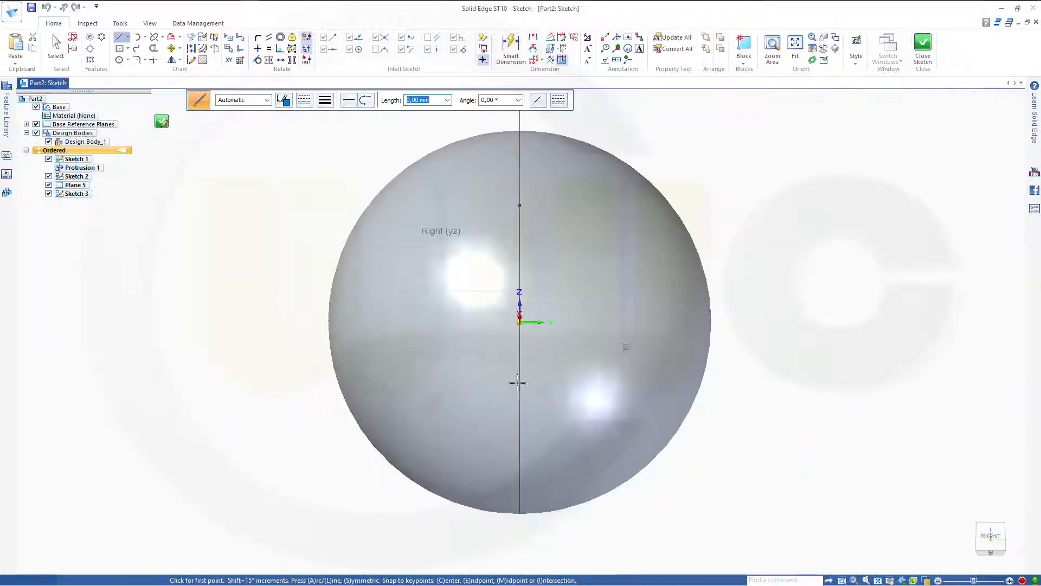
middle_click_drag(513, 384, 653, 414)
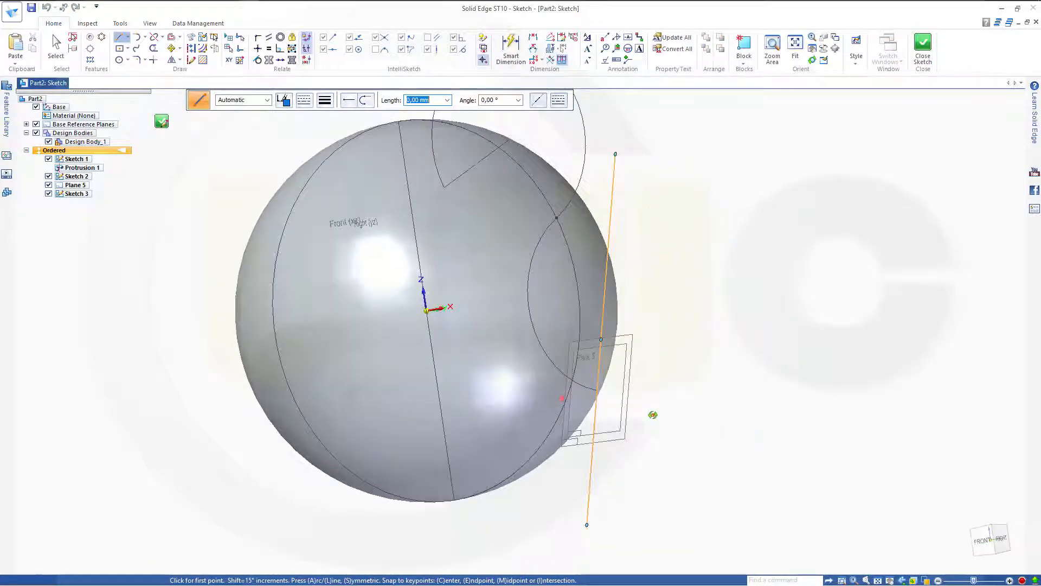
left_click(120, 60)
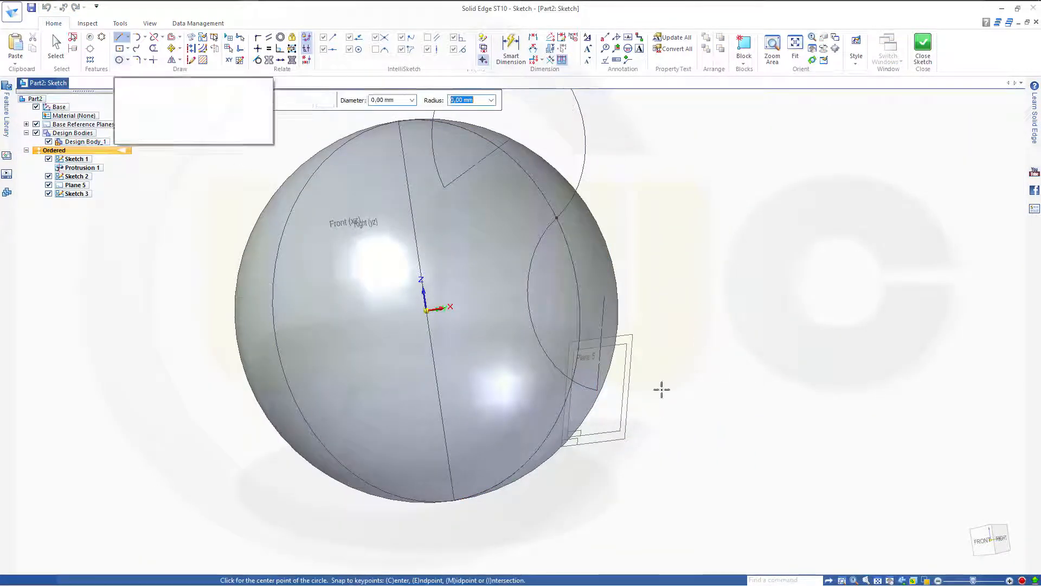
left_click(598, 390)
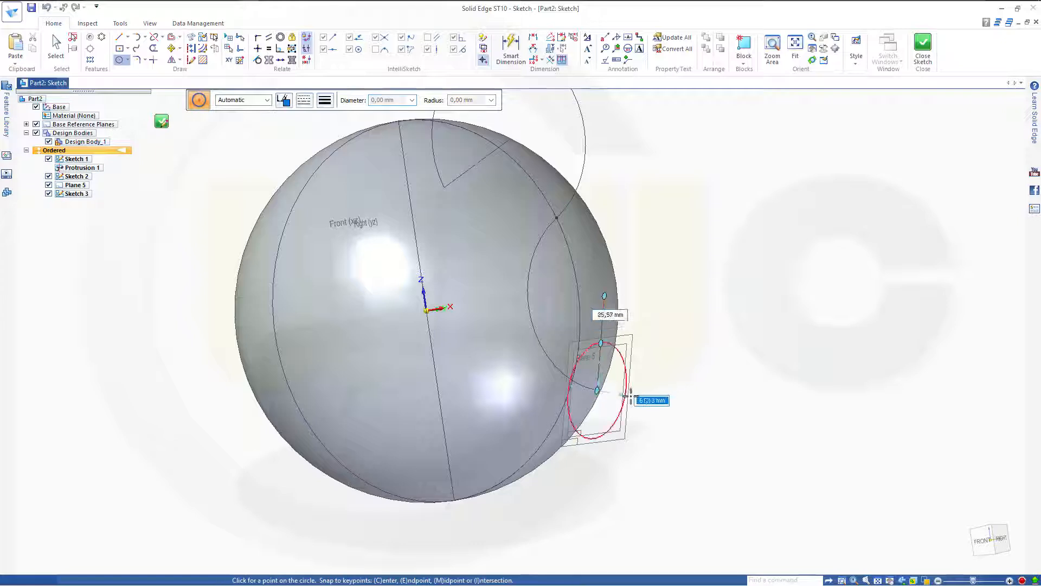
left_click(631, 398)
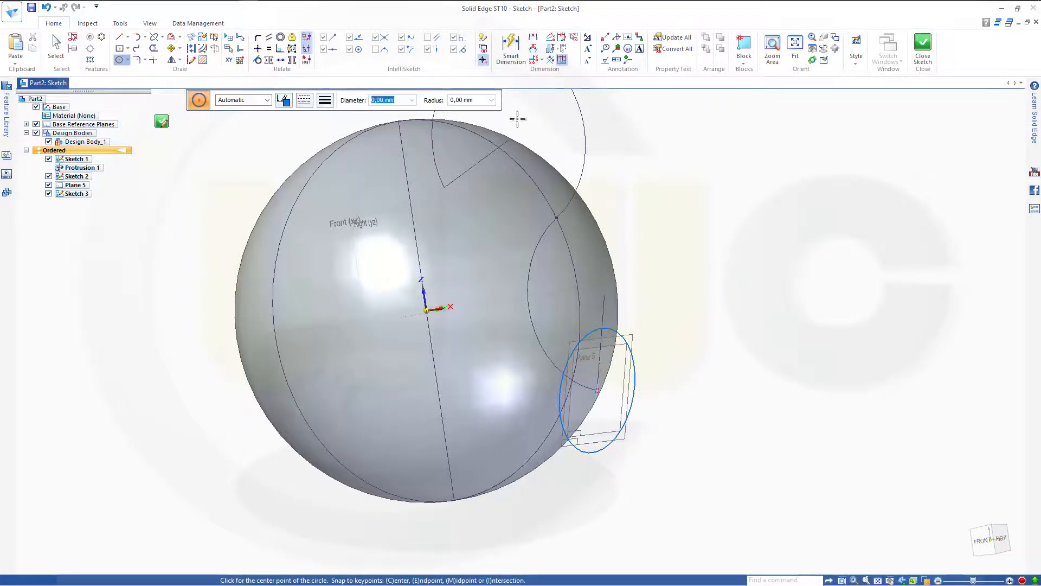
Set the circle's diameter to 20 mm, then close and finish the sketch.
left_click(635, 386)
left_click(663, 383)
type("20")
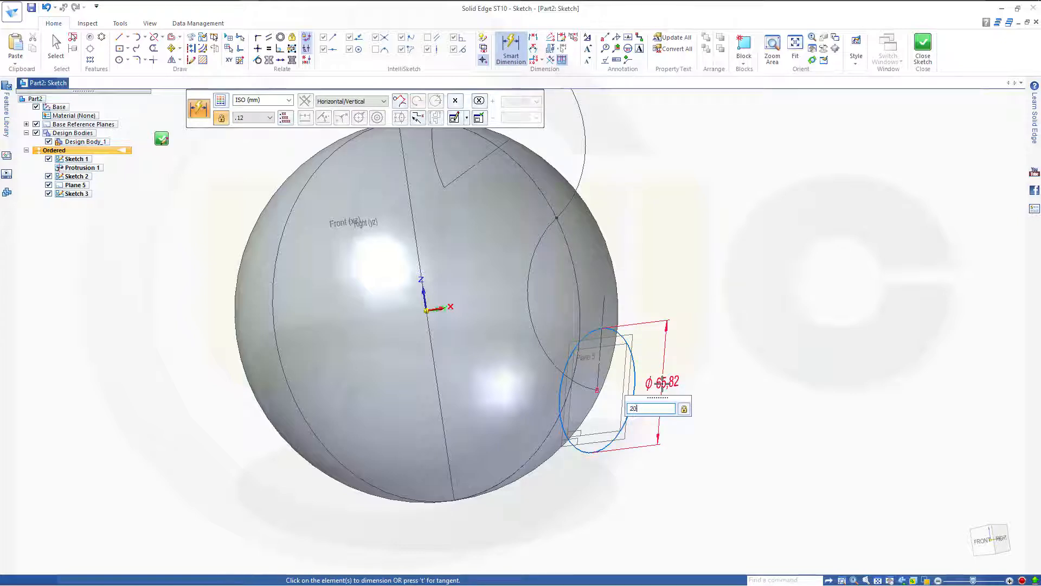
key("Return")
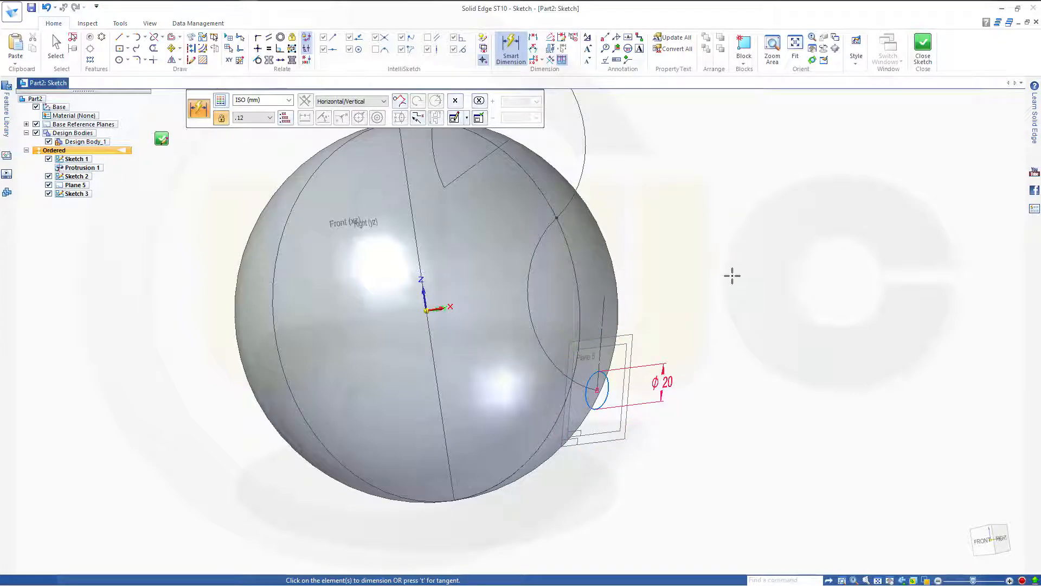
left_click(922, 47)
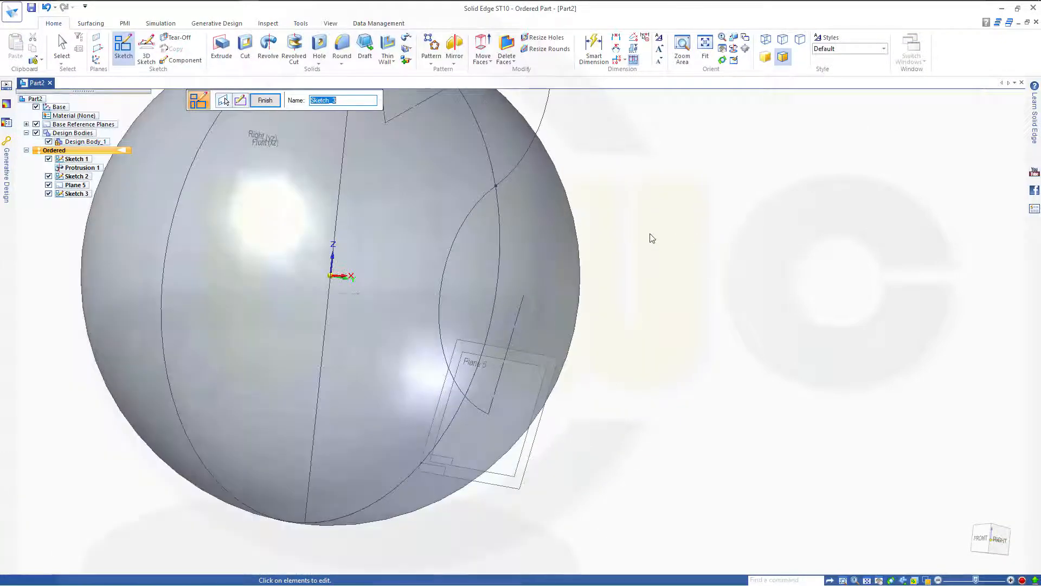
left_click(276, 102)
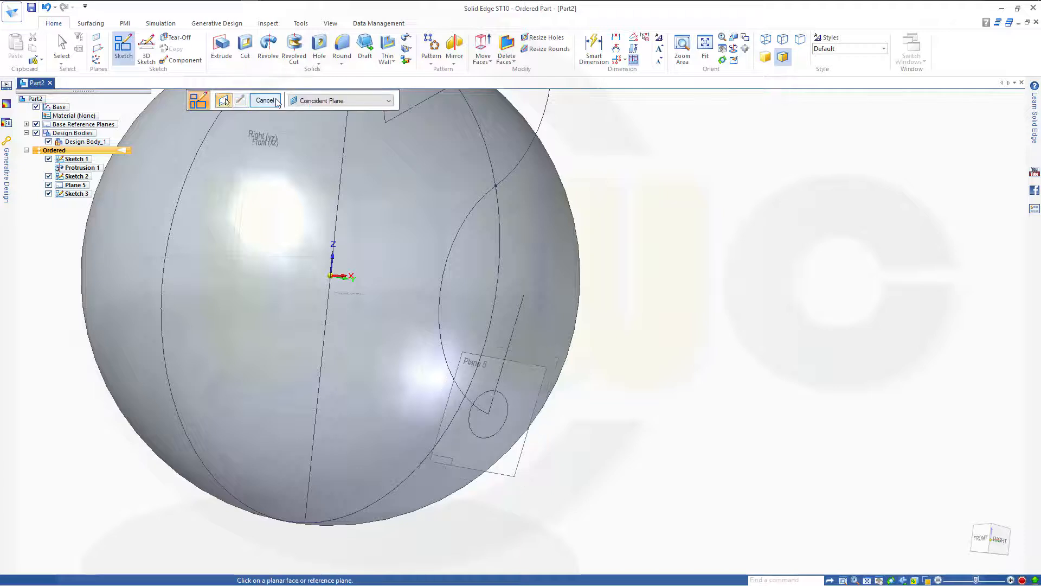
key("Escape")
Add a new part body alongside the sphere, keeping the proposed body names.
scroll(624, 234, "down", 3)
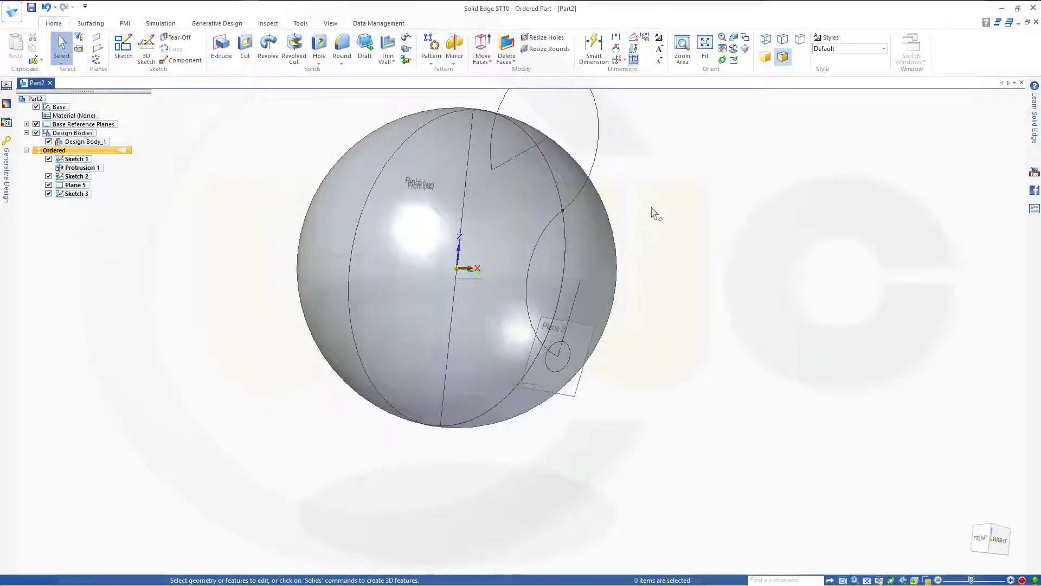
middle_click_drag(653, 211, 662, 305, "shift")
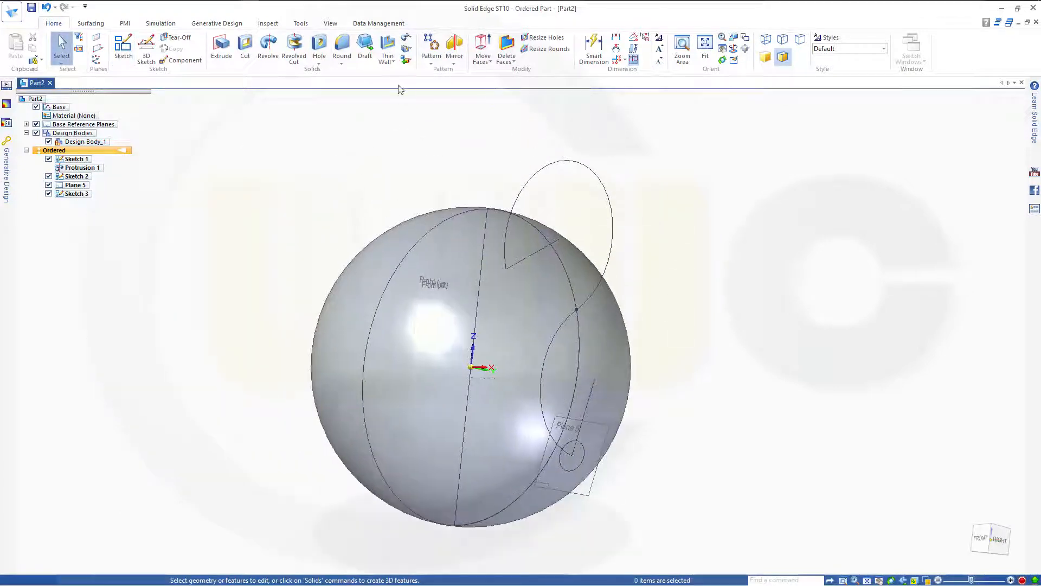
left_click(406, 61)
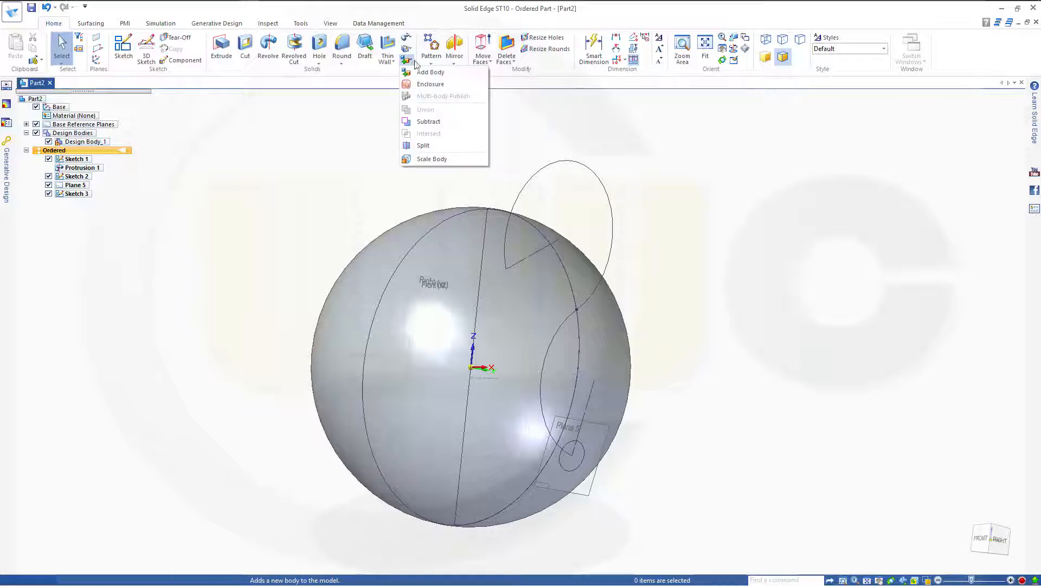
left_click(426, 73)
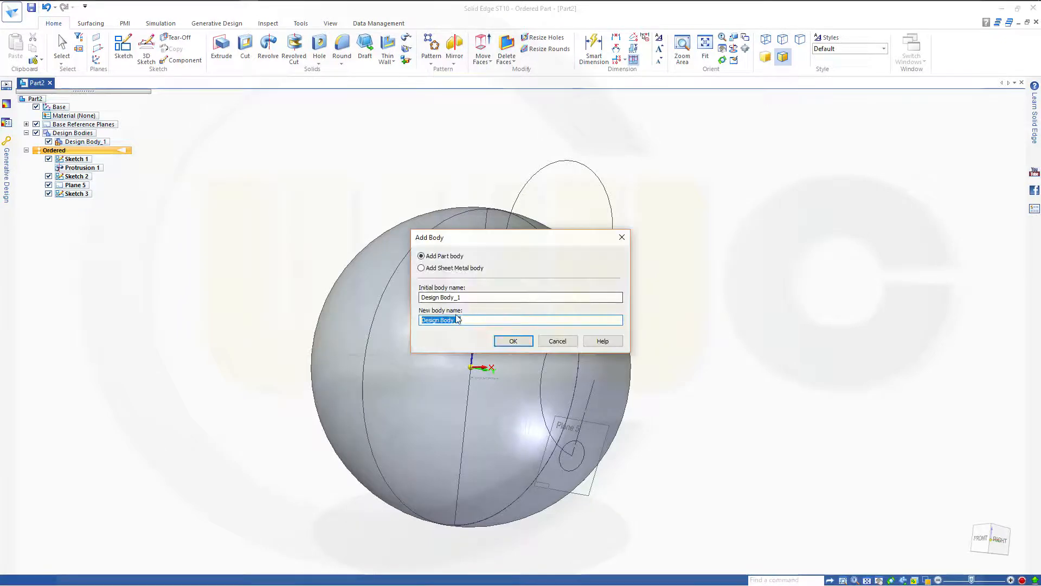
left_click(513, 341)
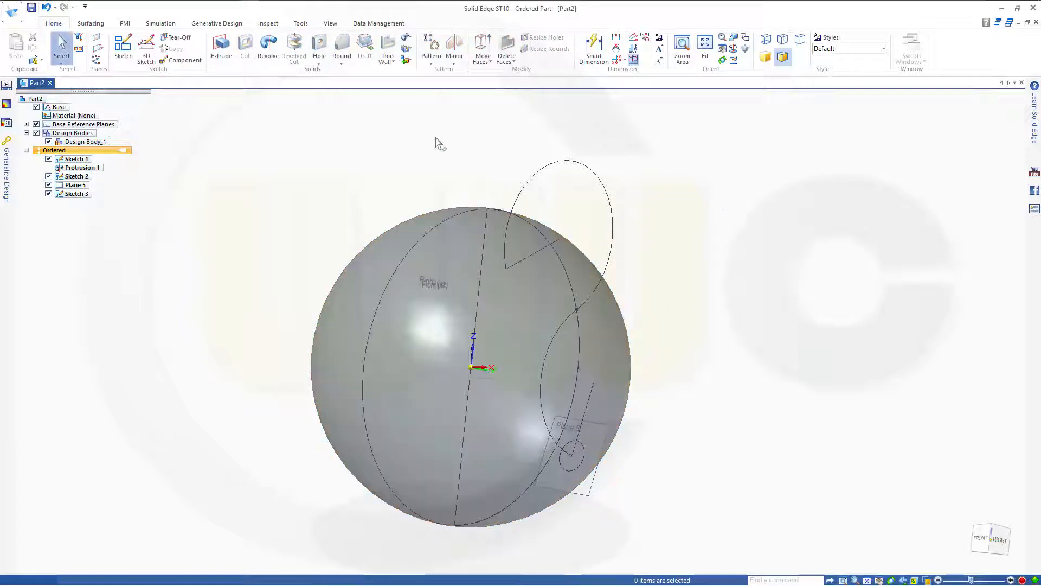
Sweep the 20 mm circle along the S-shaped curve as a single path and cross section with no face merging.
left_click(409, 39)
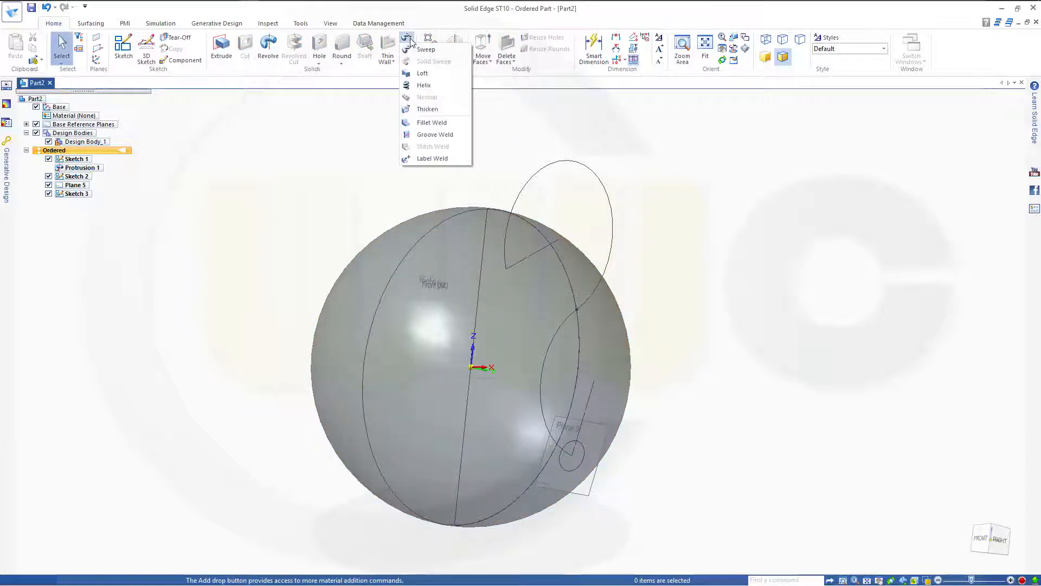
left_click(423, 49)
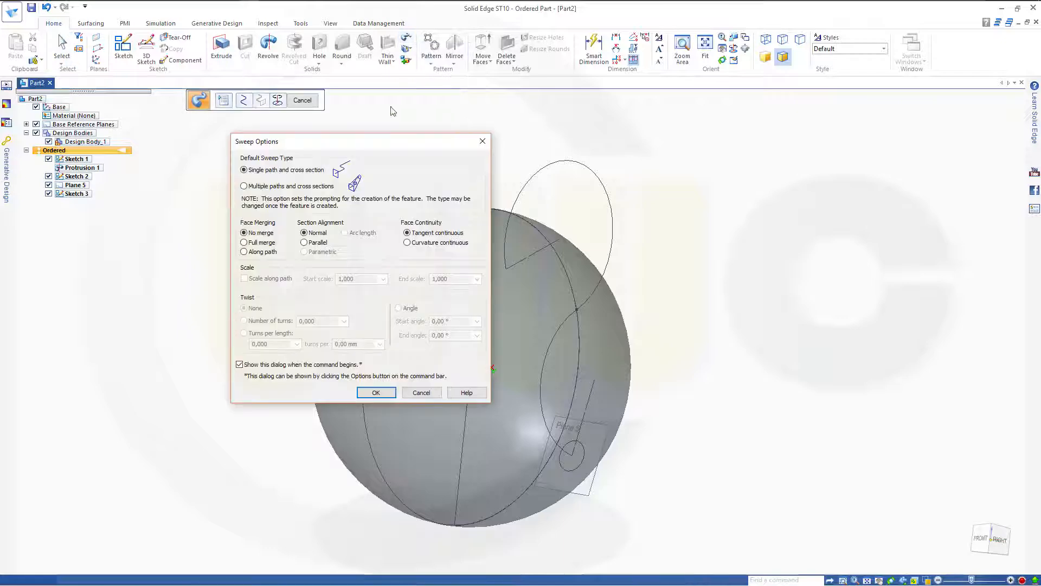
left_click(374, 392)
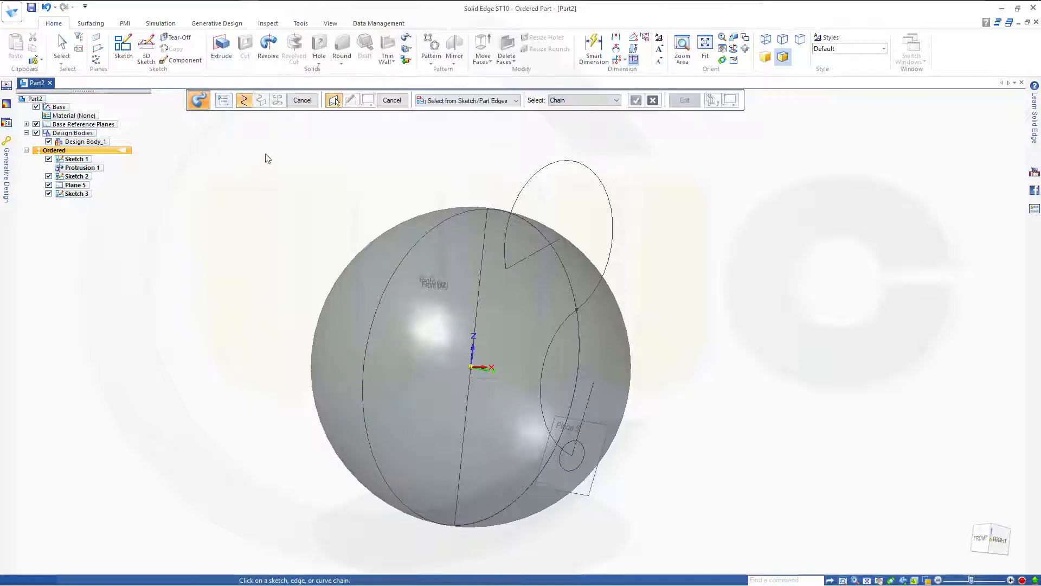
left_click(600, 179)
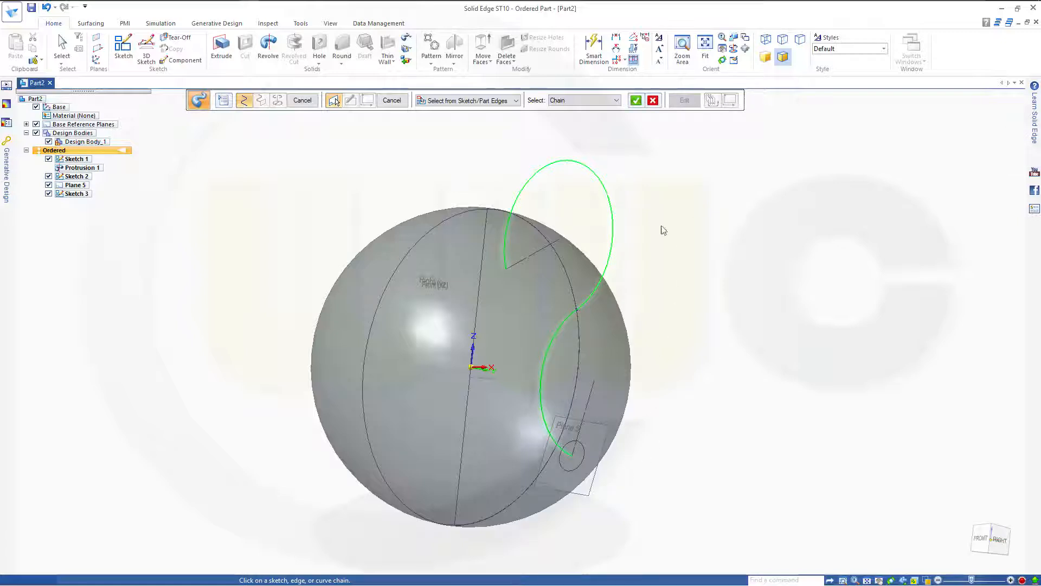
left_click(636, 101)
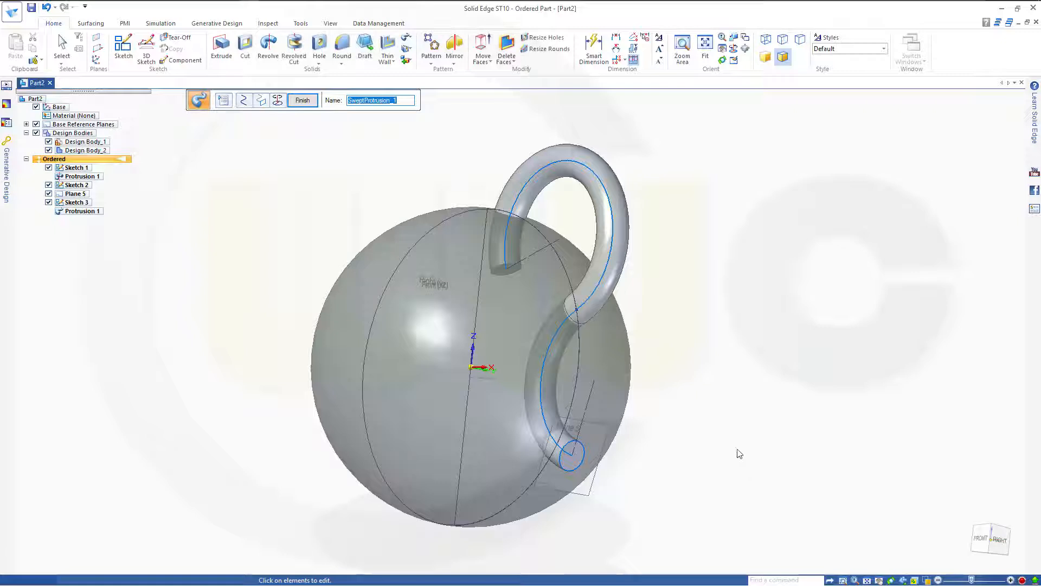
left_click(303, 101)
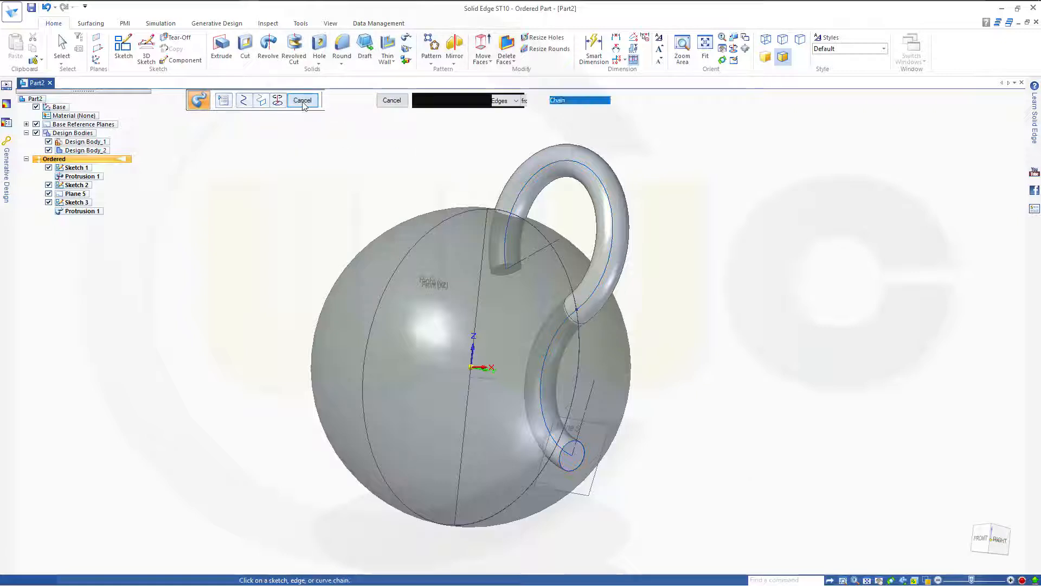
left_click(302, 101)
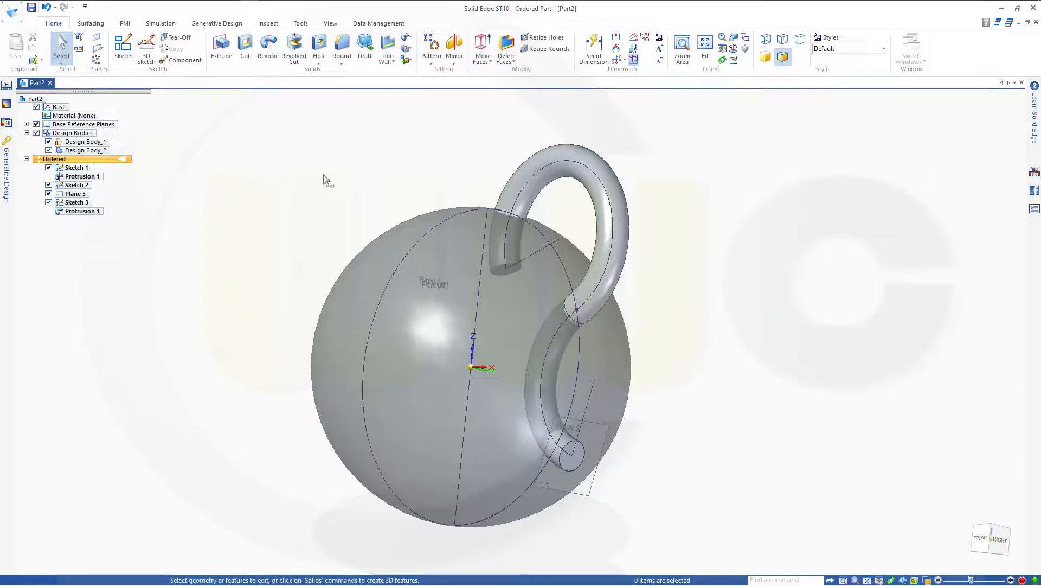
Hide the swept tube body and activate the sphere body.
left_click(49, 150)
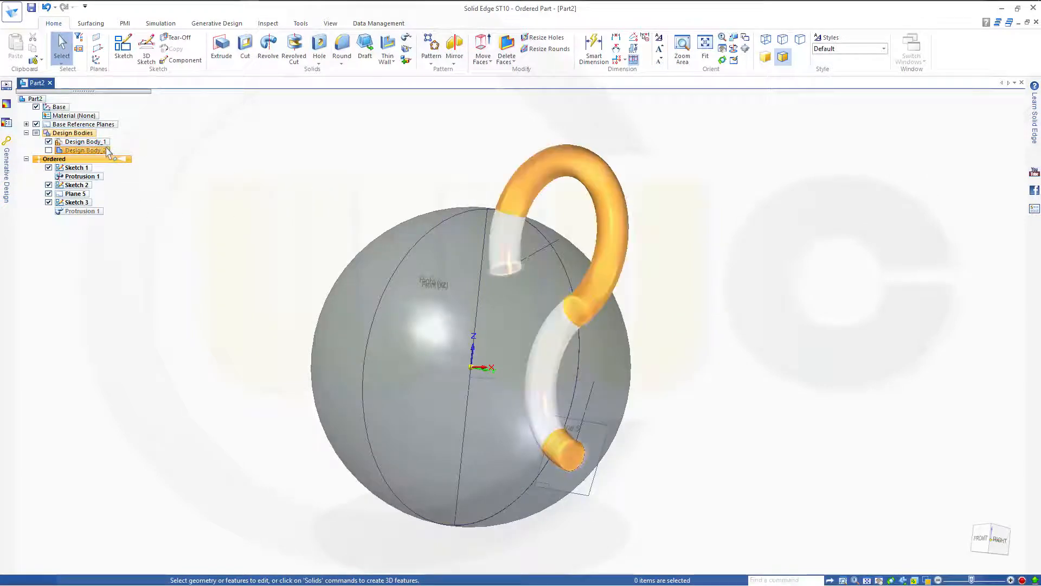
middle_click_drag(261, 226, 275, 225, "shift")
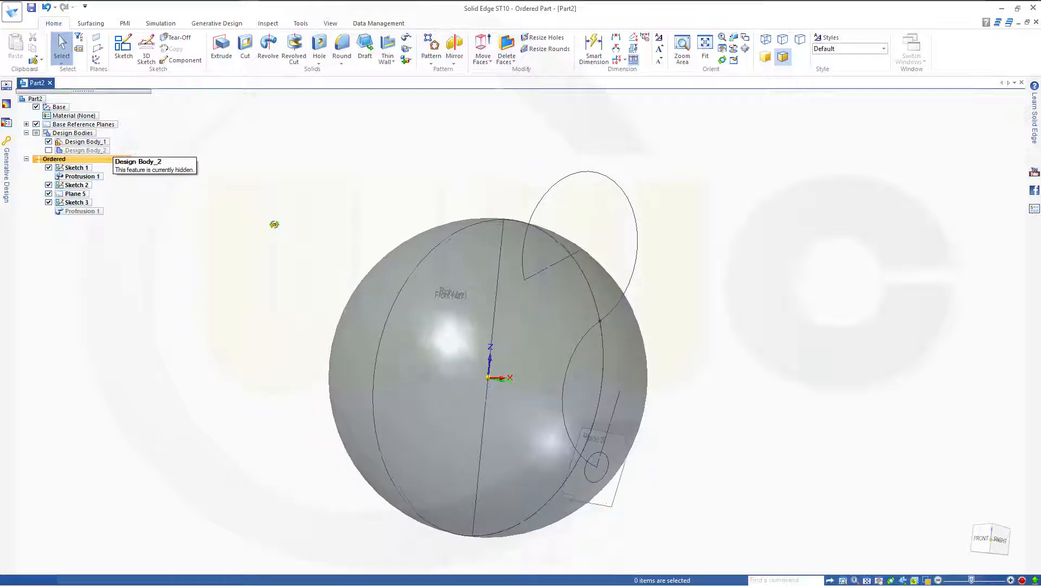
right_click(95, 144)
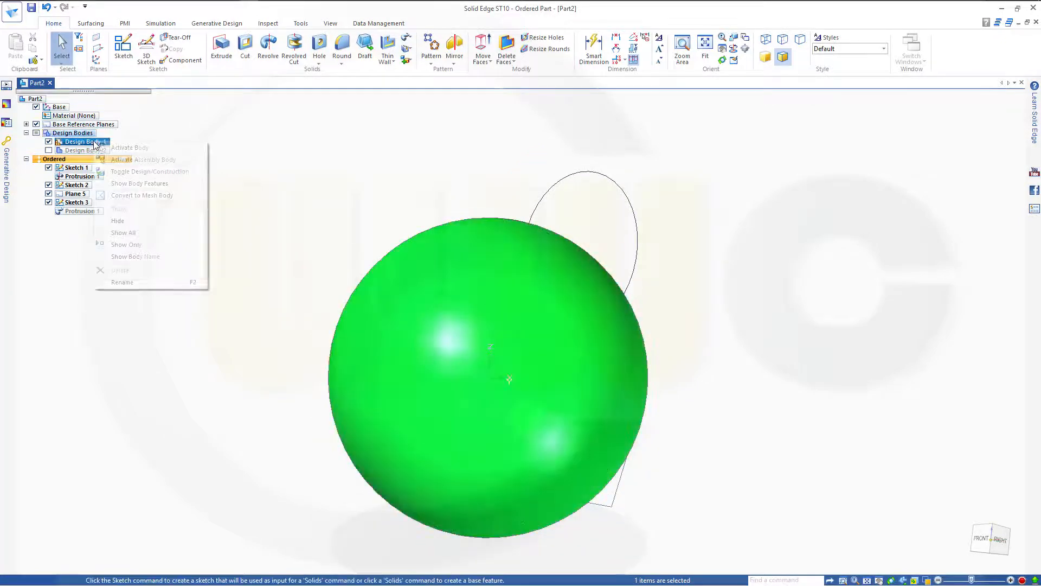
left_click(221, 139)
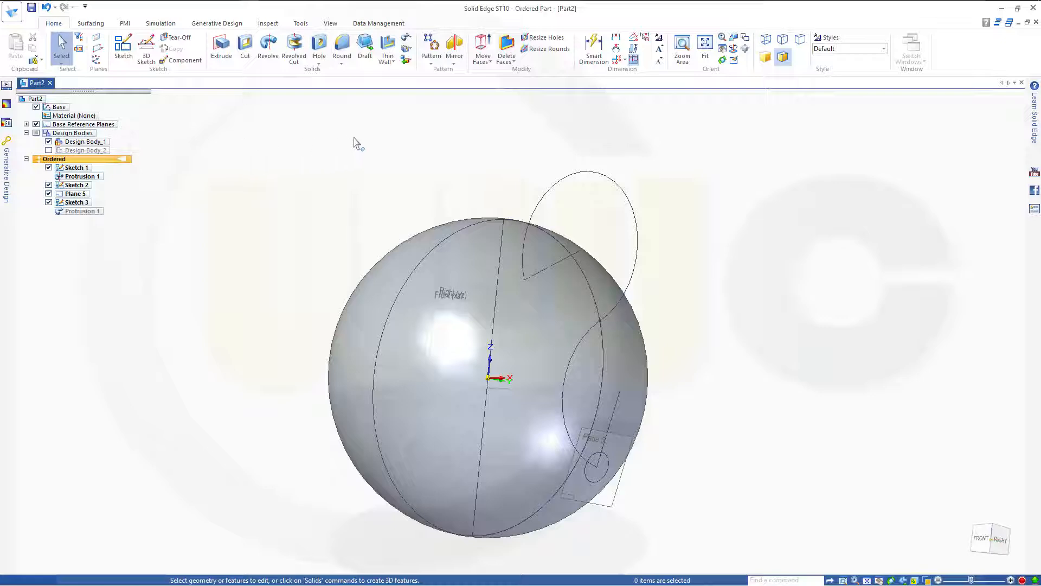
Hollow the sphere with a Thin Wall of 2 mm common thickness, leaving no open faces.
left_click(388, 47)
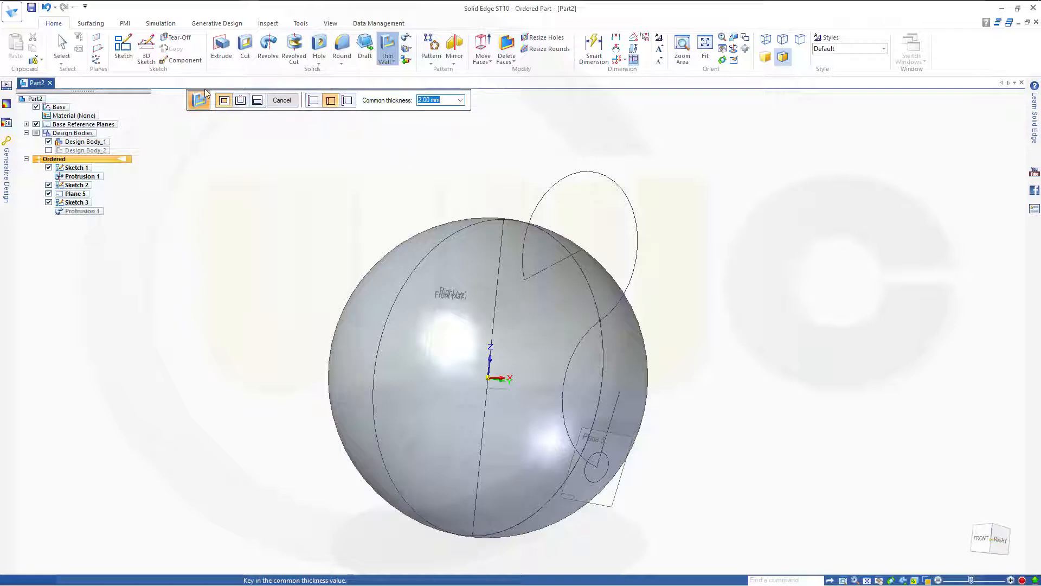
key("Return")
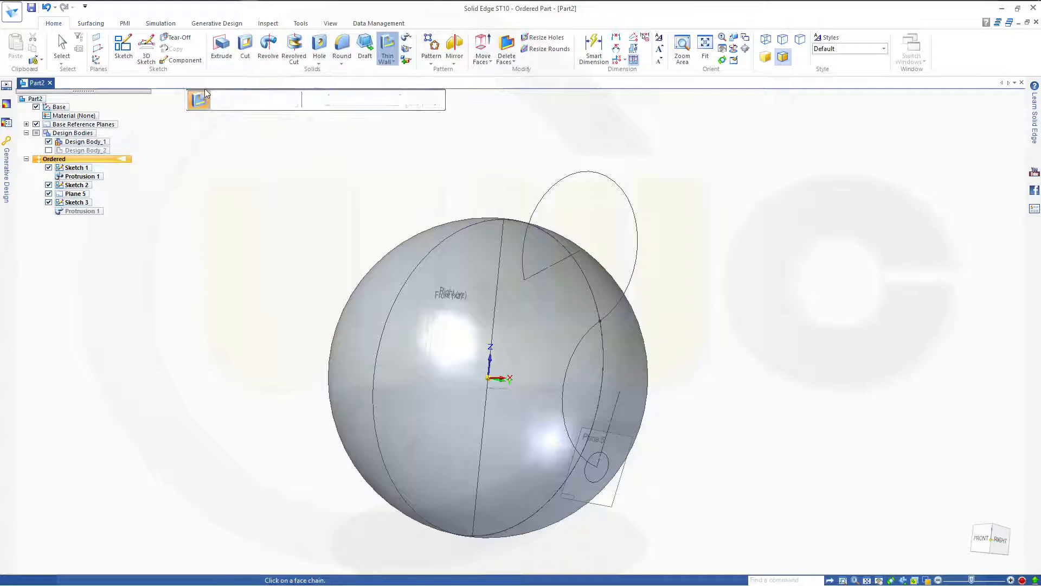
left_click(278, 104)
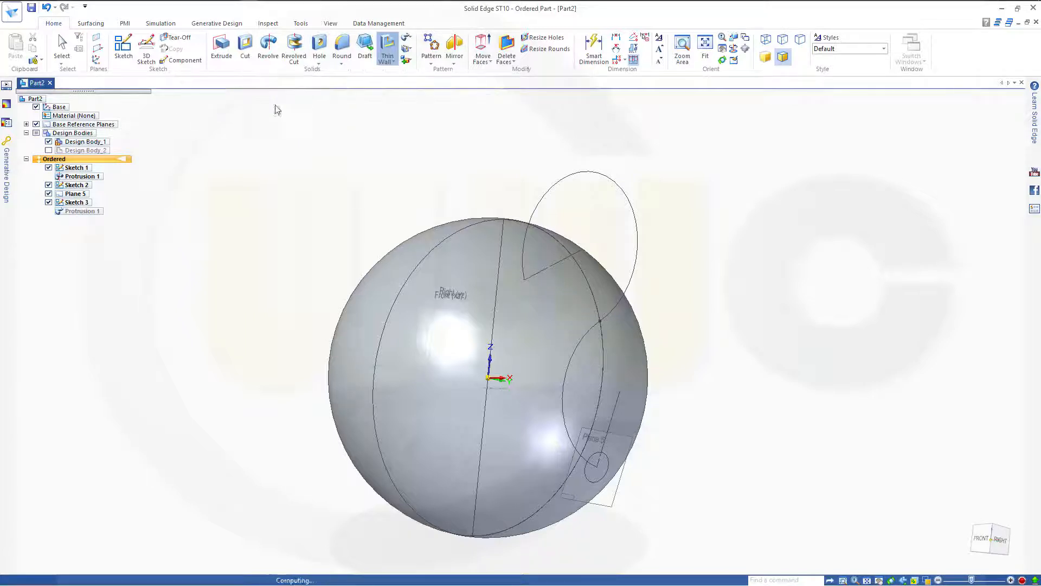
left_click(283, 103)
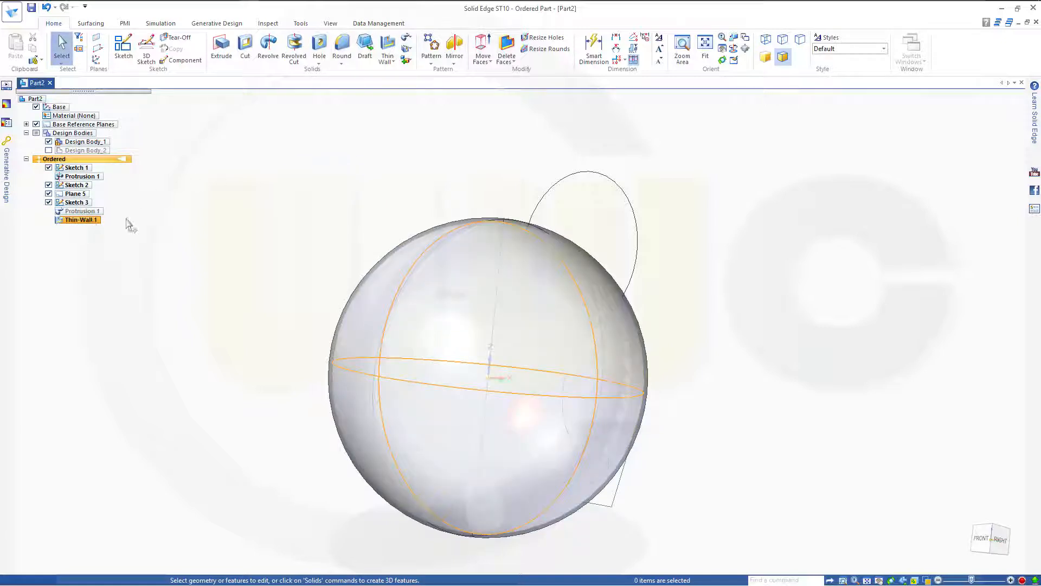
Show the swept tube body again.
middle_click_drag(355, 213, 363, 212)
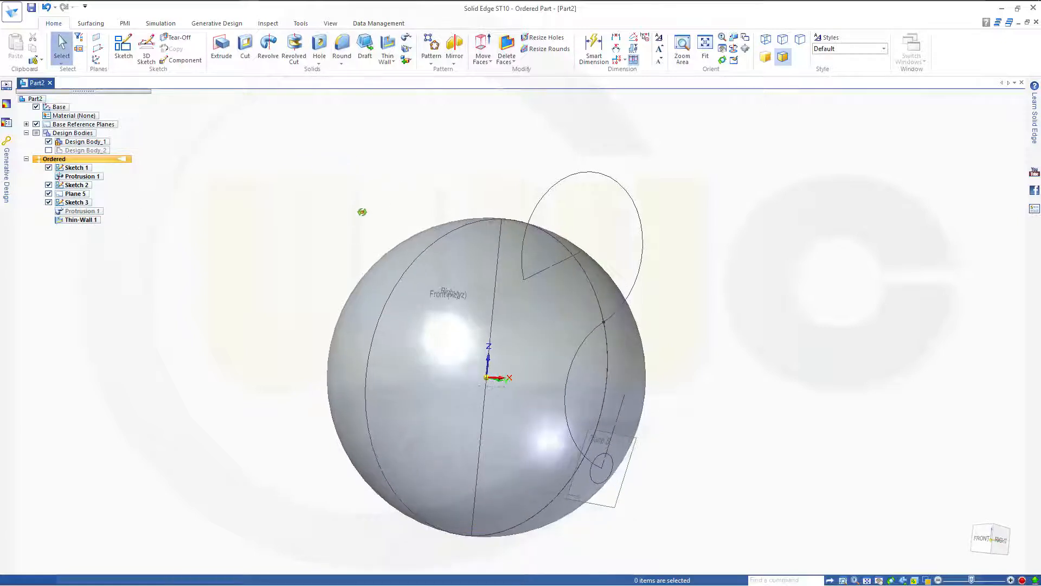
left_click(48, 151)
Subtract the swept tube body from the hollow sphere body, with the sphere as target and the tube as tool.
middle_click_drag(291, 214, 363, 239)
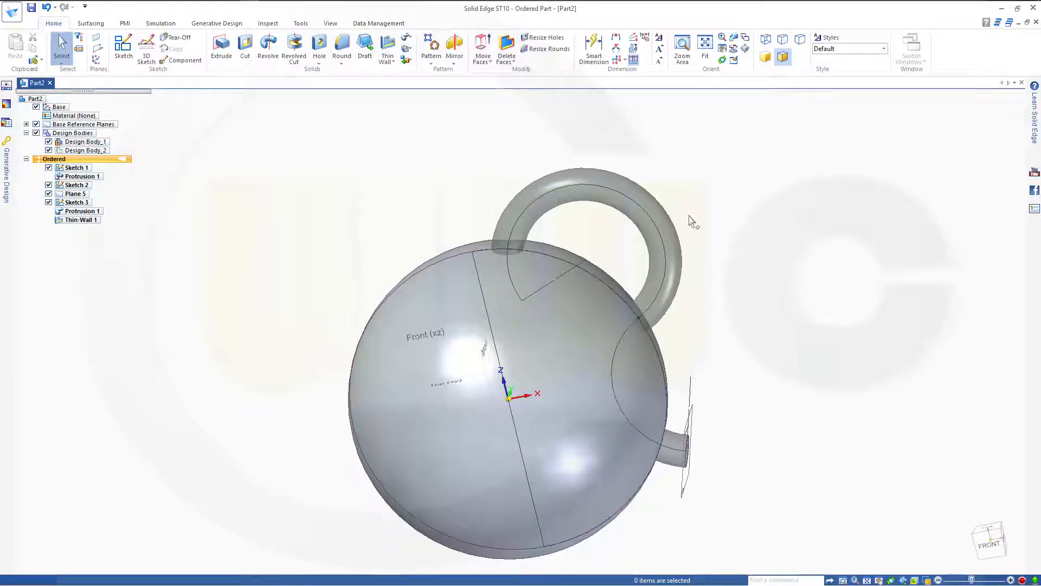
middle_click_drag(695, 249, 584, 169)
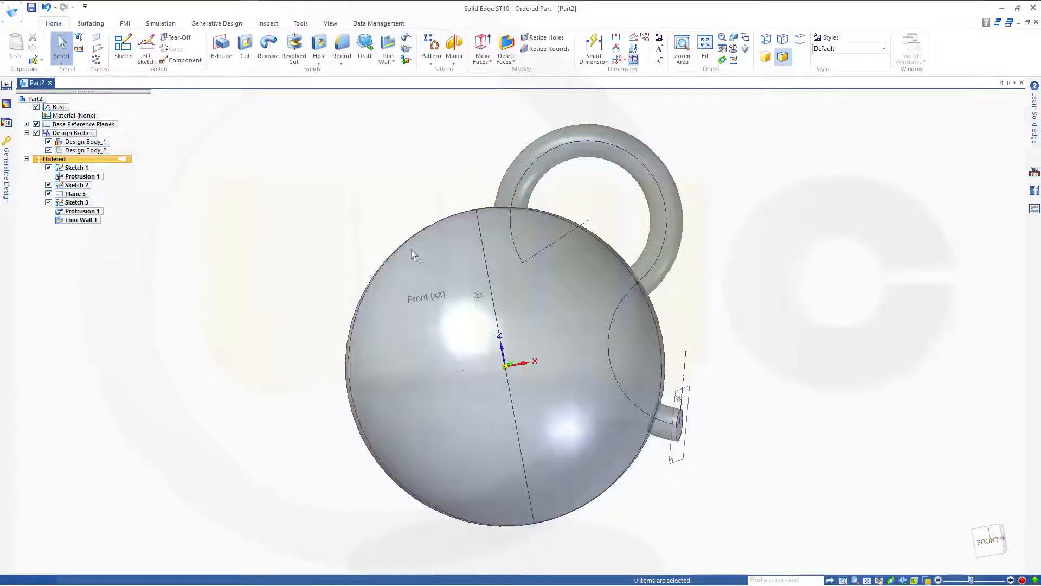
middle_click_drag(417, 256, 410, 132)
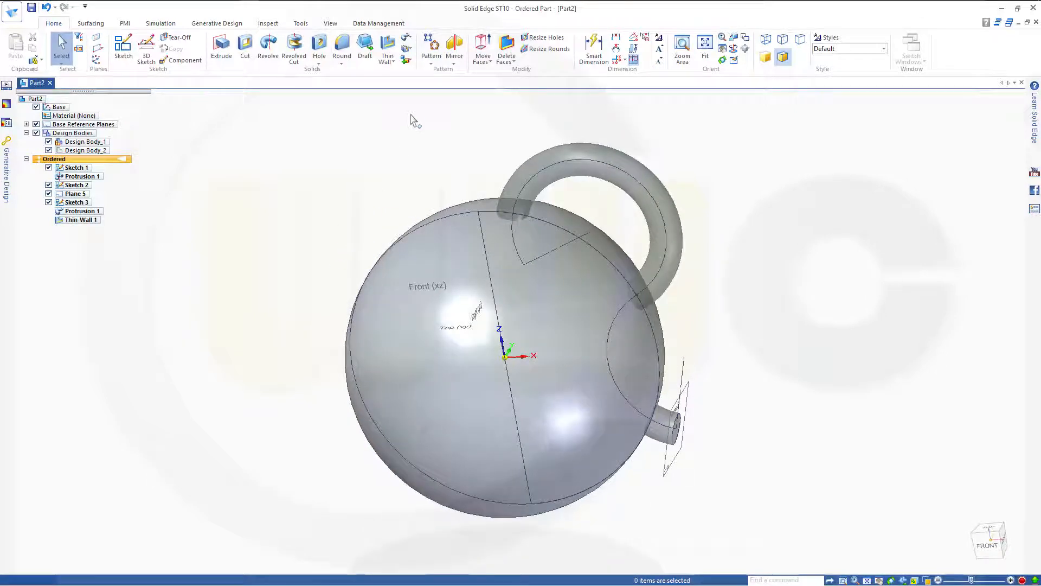
left_click(411, 61)
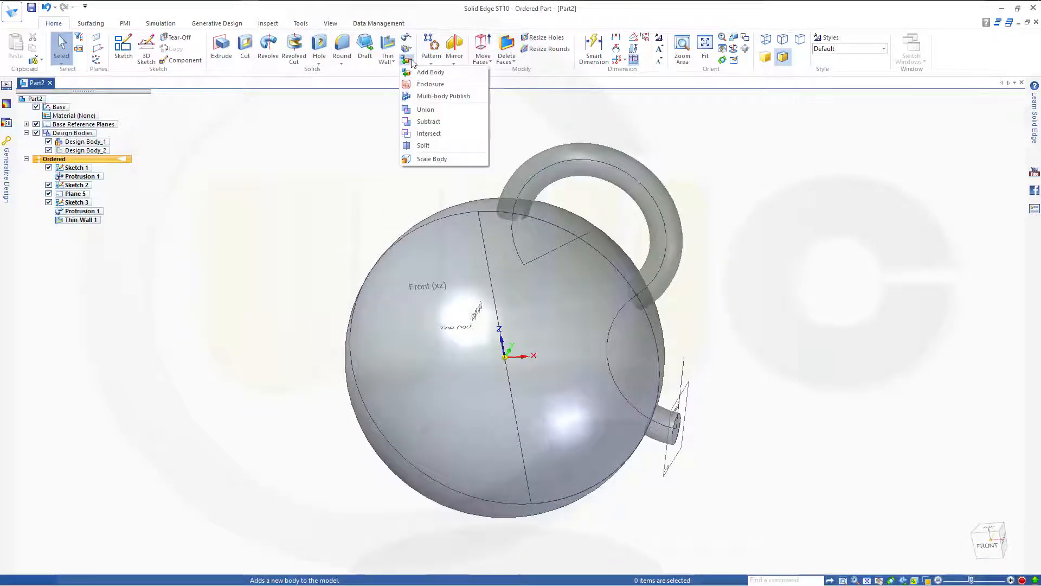
left_click(436, 122)
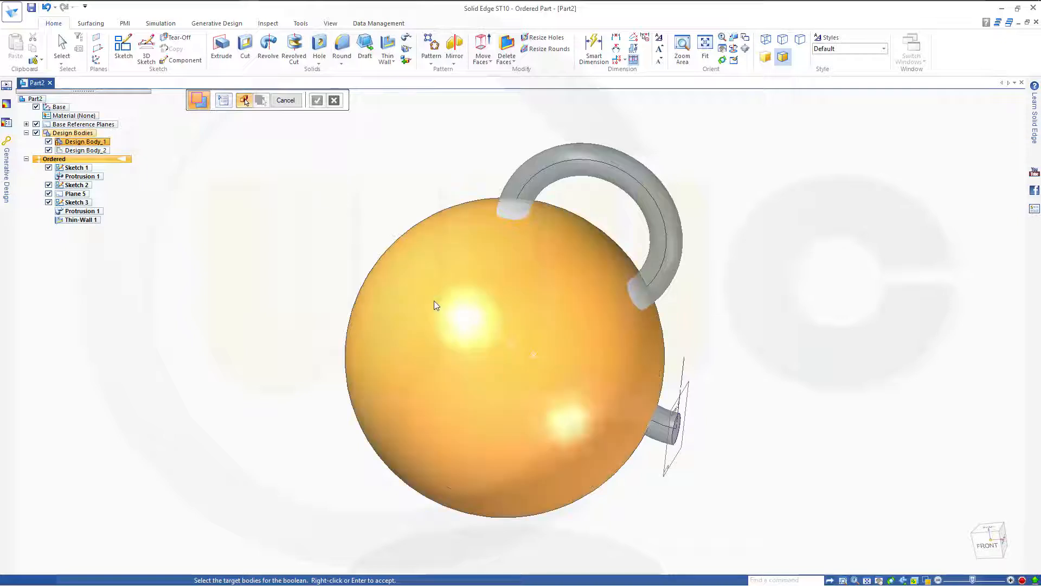
left_click(434, 300)
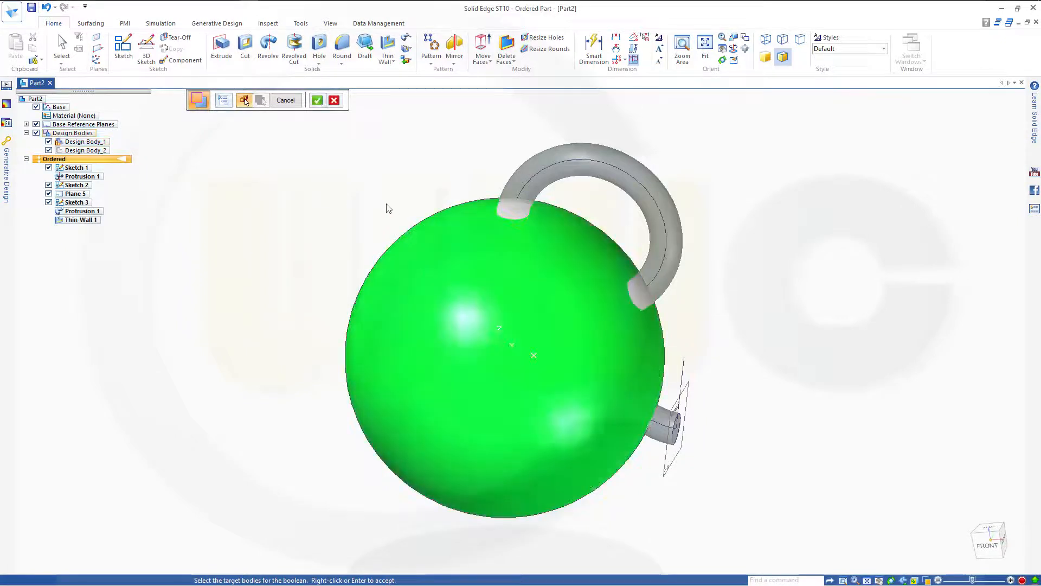
left_click(318, 103)
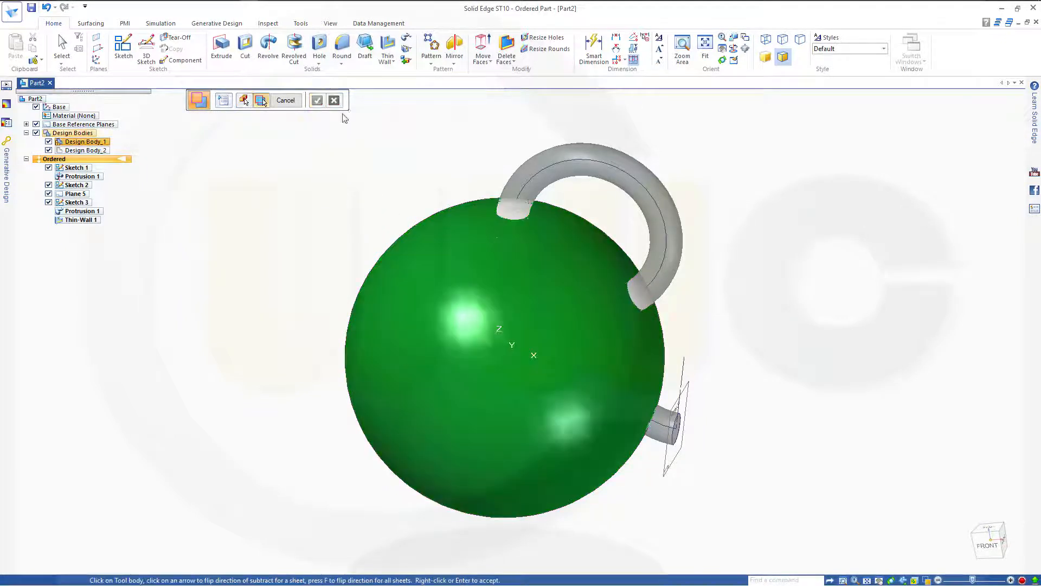
left_click(561, 161)
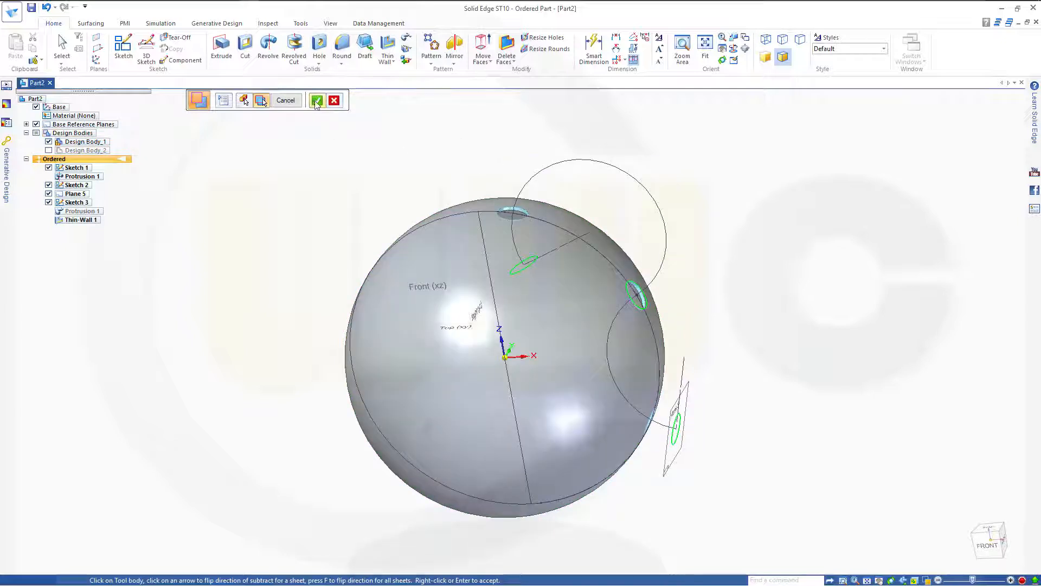
left_click(316, 101)
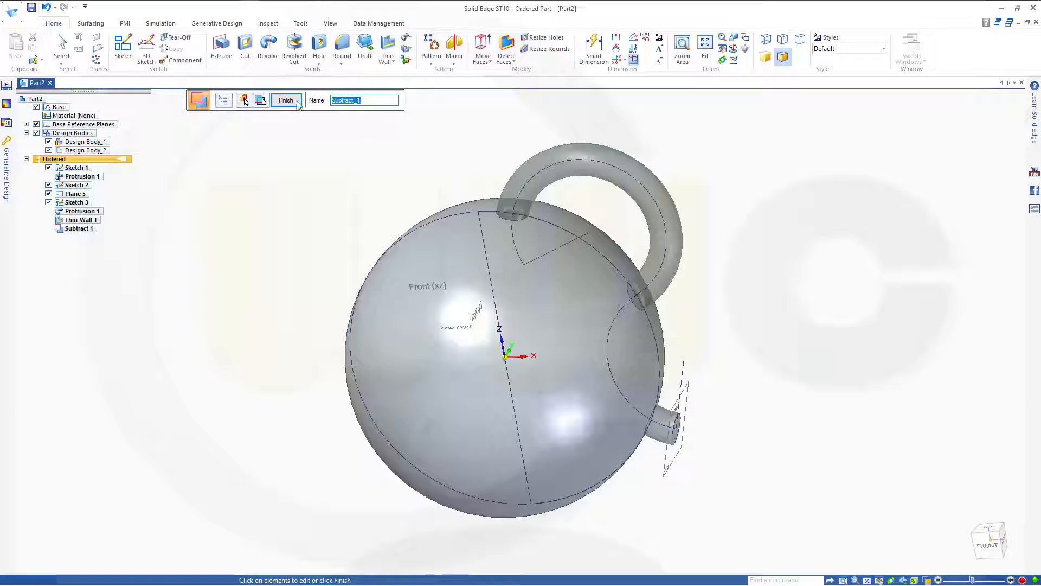
left_click(286, 102)
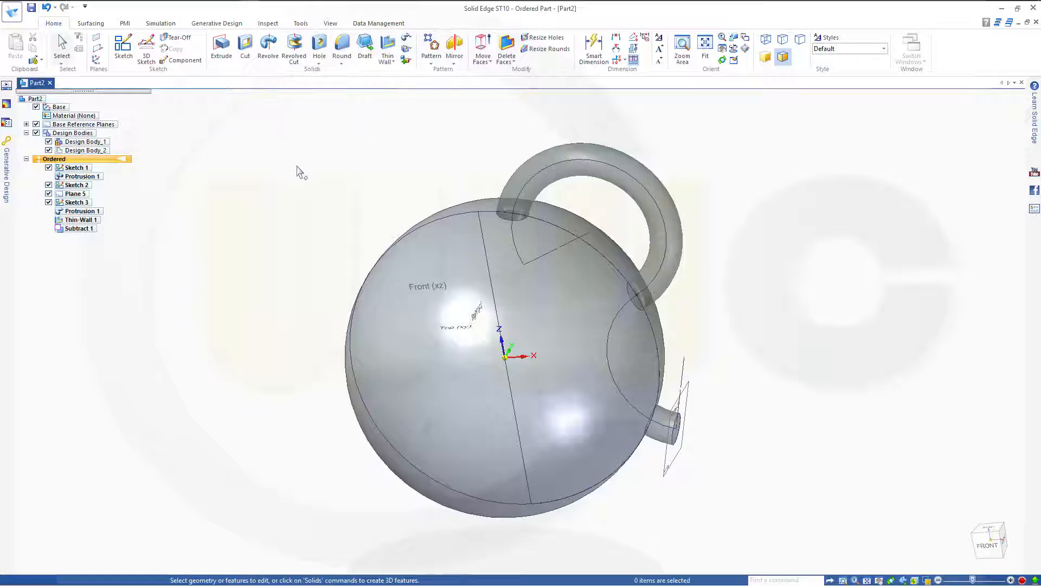
Hide the swept tube body to expose the openings cut in the sphere.
middle_click_drag(318, 204, 314, 168)
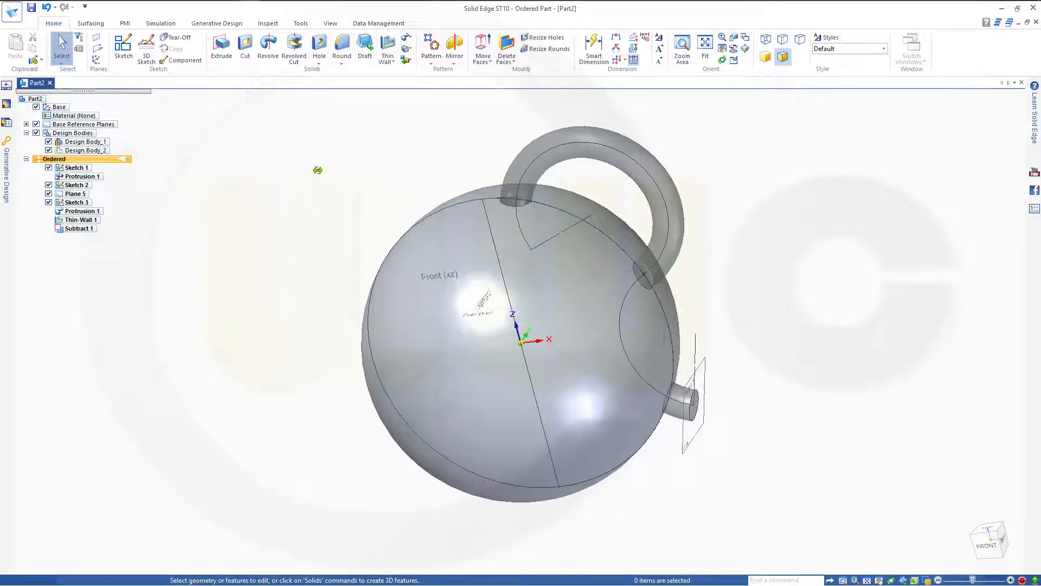
left_click(84, 151)
left_click(269, 154)
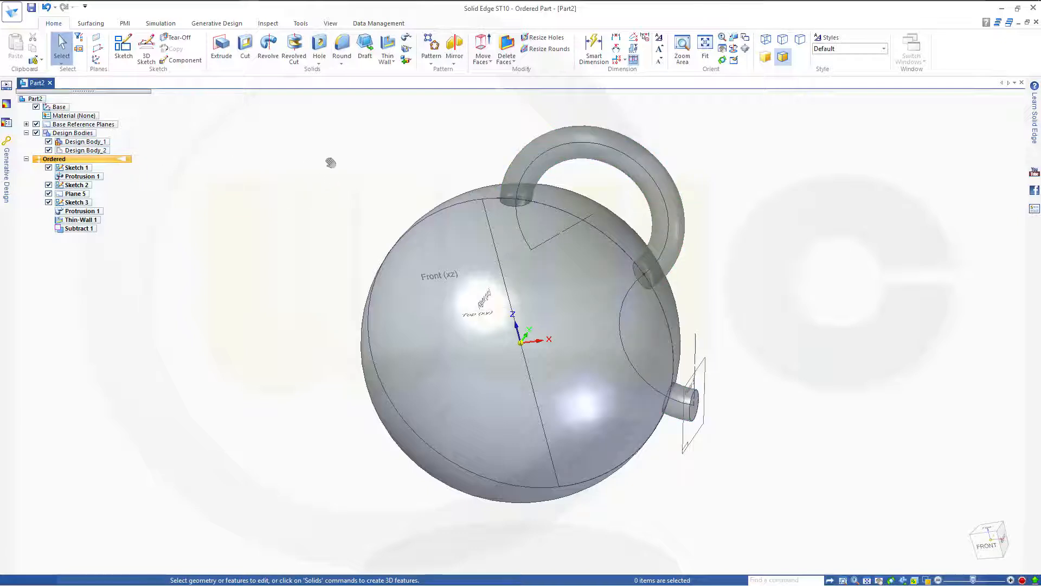
middle_click_drag(331, 163, 298, 230, "shift")
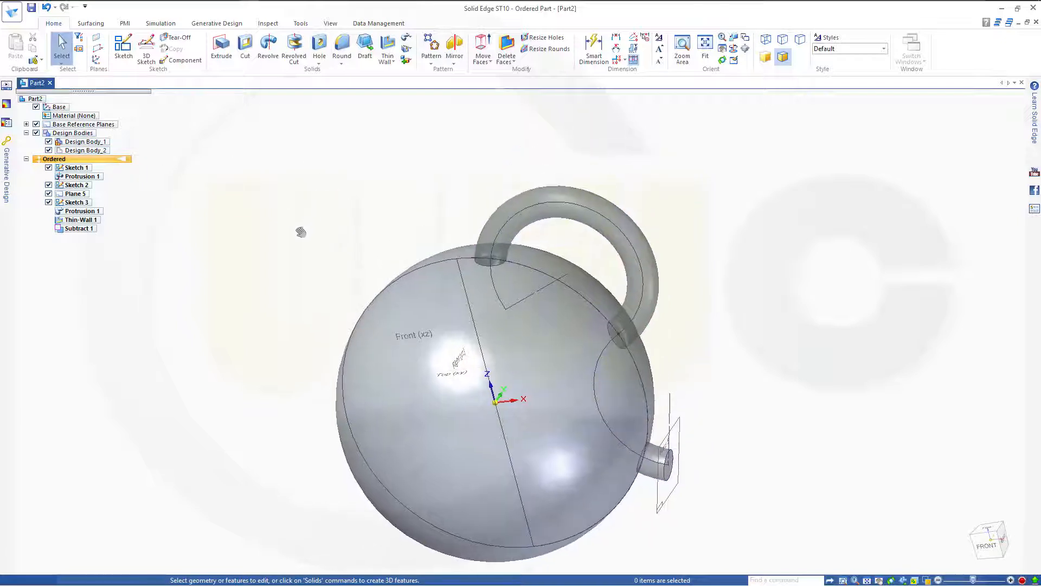
left_click(48, 151)
mouse_move(328, 237)
middle_mouse_down()
mouse_move(374, 269)
mouse_move(320, 318)
mouse_move(297, 319)
mouse_move(284, 267)
mouse_move(284, 290)
mouse_move(326, 261)
middle_mouse_up()
scroll(568, 436, "down", 4)
scroll(569, 436, "up", 4)
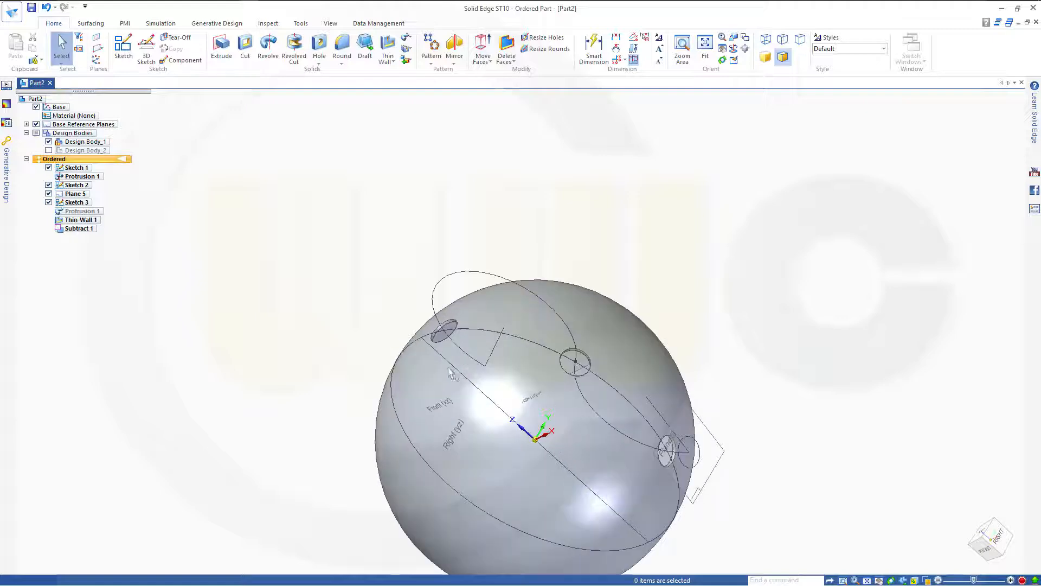
Hide Sketch 1, Sketch 2, Sketch 3 and Plane 5.
left_click(49, 168)
left_click(49, 185)
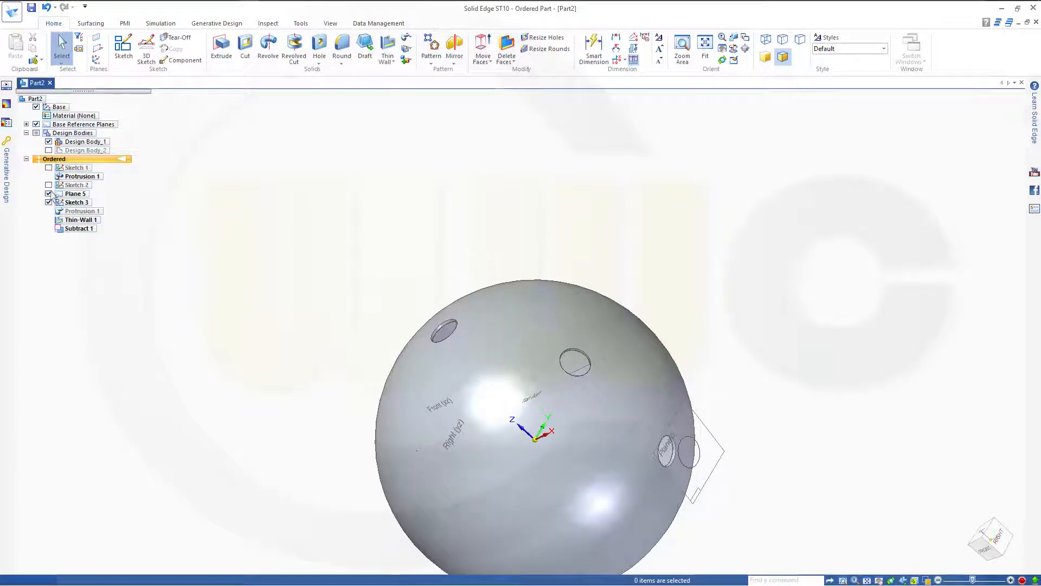
mouse_move(545, 382)
middle_mouse_down()
mouse_move(577, 356)
mouse_move(565, 379)
middle_mouse_up()
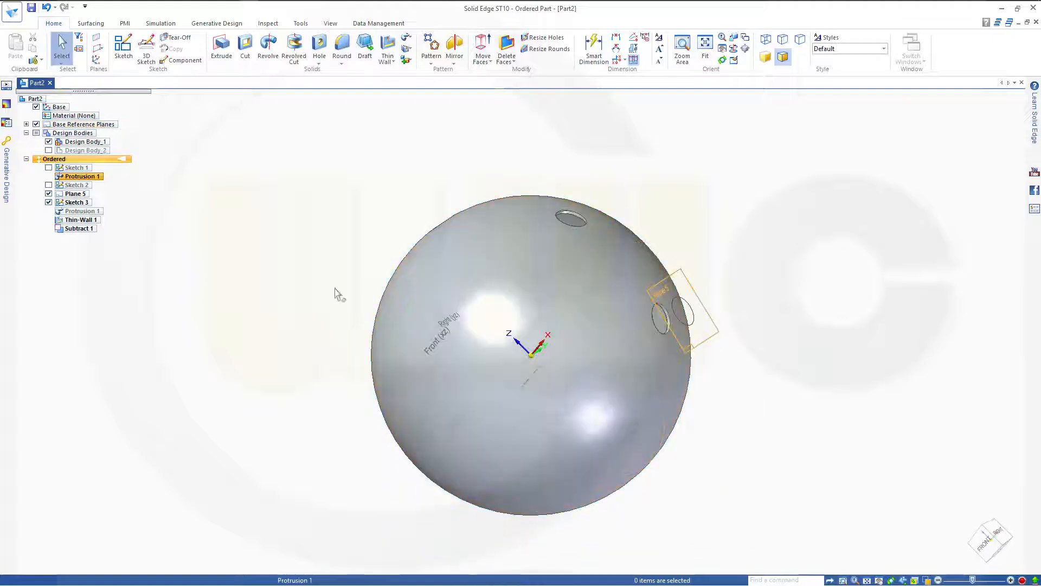
left_click(48, 195)
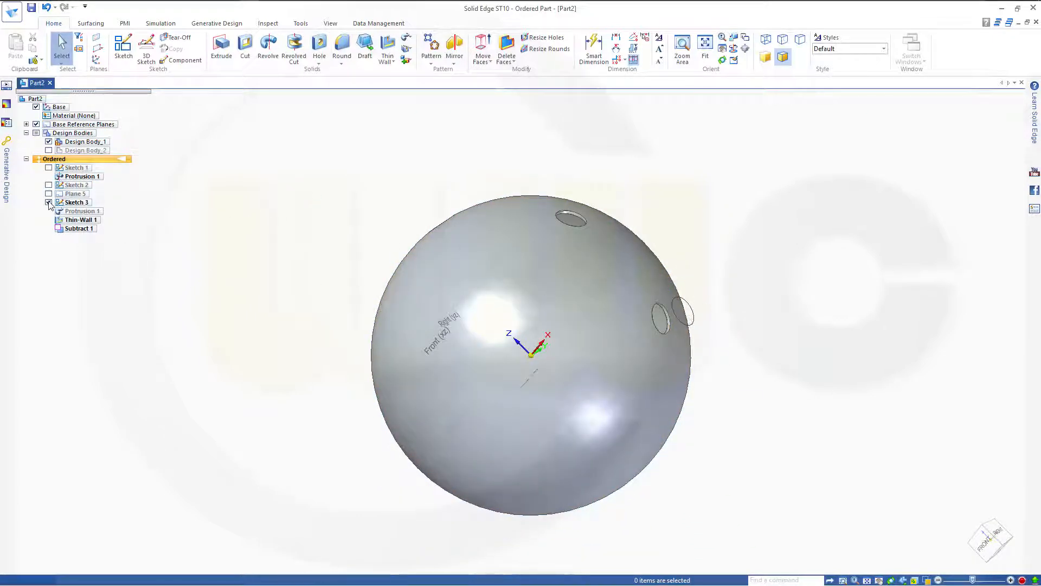
left_click(49, 202)
mouse_move(300, 190)
middle_mouse_down()
mouse_move(360, 265)
mouse_move(361, 246)
middle_mouse_up()
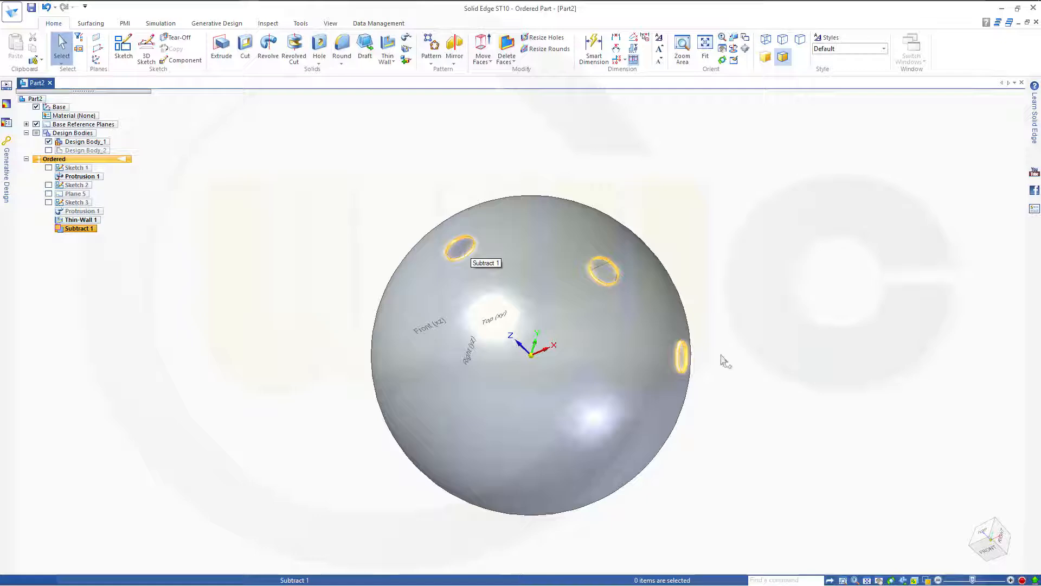
middle_click_drag(729, 352, 696, 348)
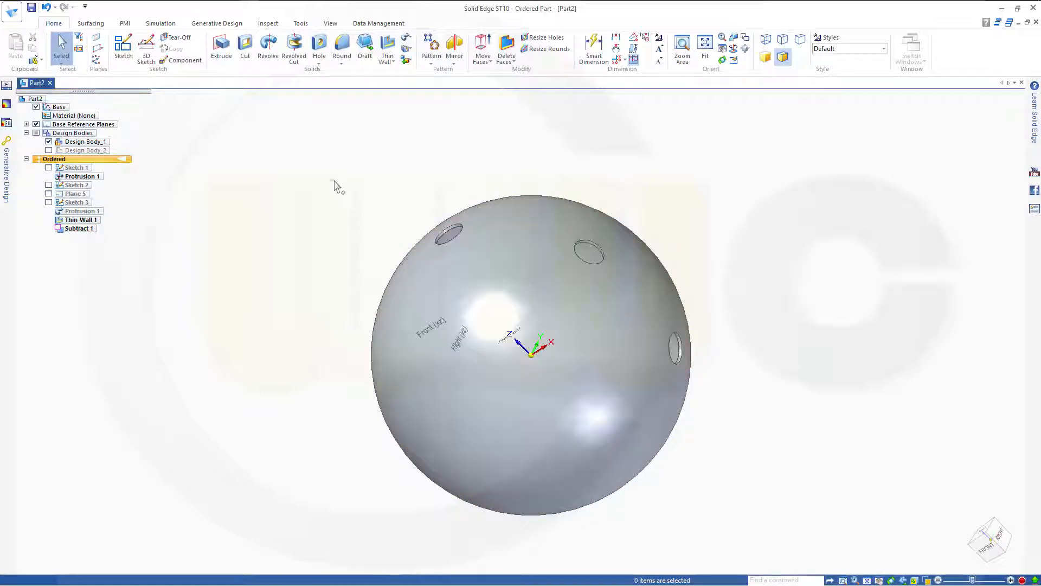
Create a Tangent Continuous Bounded surface on the inner edge of the sphere opening nearest the tube end inside the sphere.
left_click(91, 23)
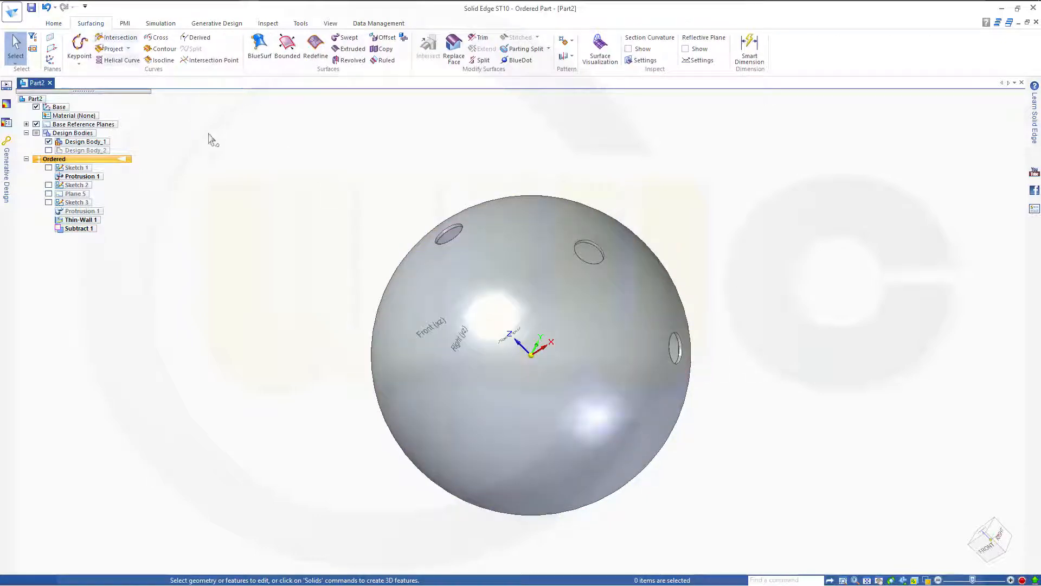
left_click(288, 47)
scroll(353, 239, "down", 2)
scroll(365, 228, "up", 5)
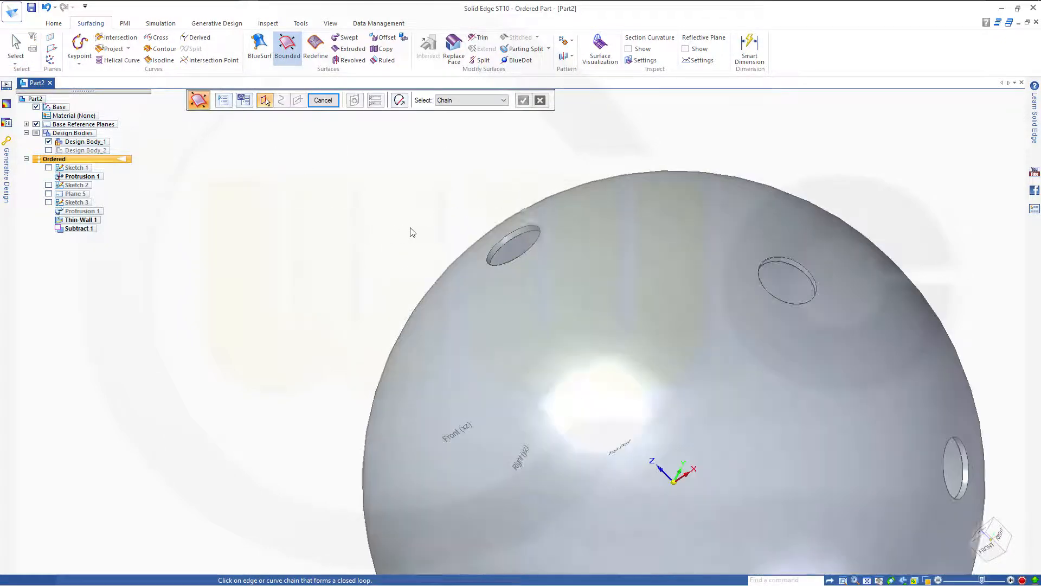
left_click(513, 240)
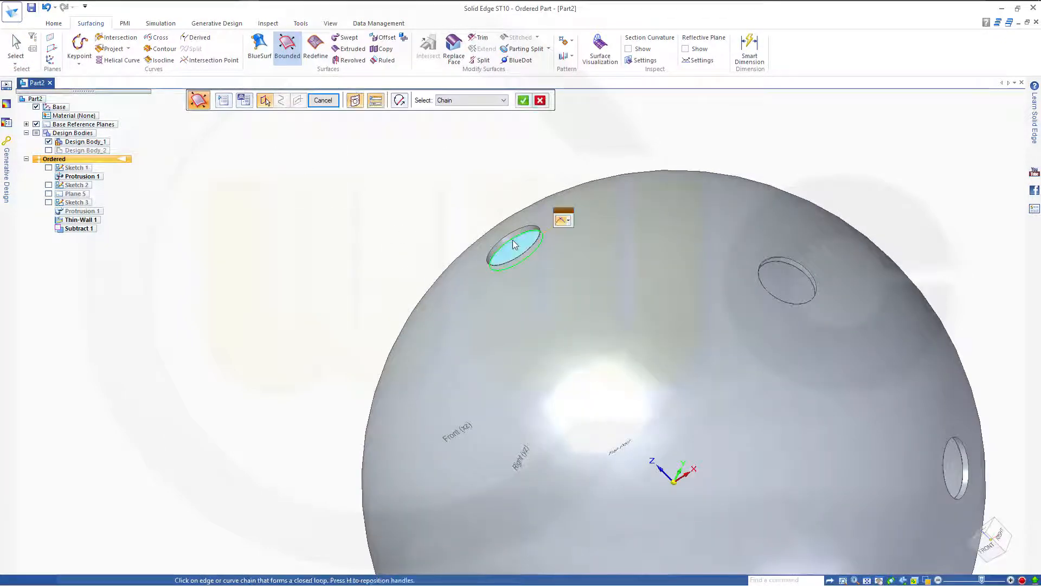
left_click(568, 220)
left_click(584, 243)
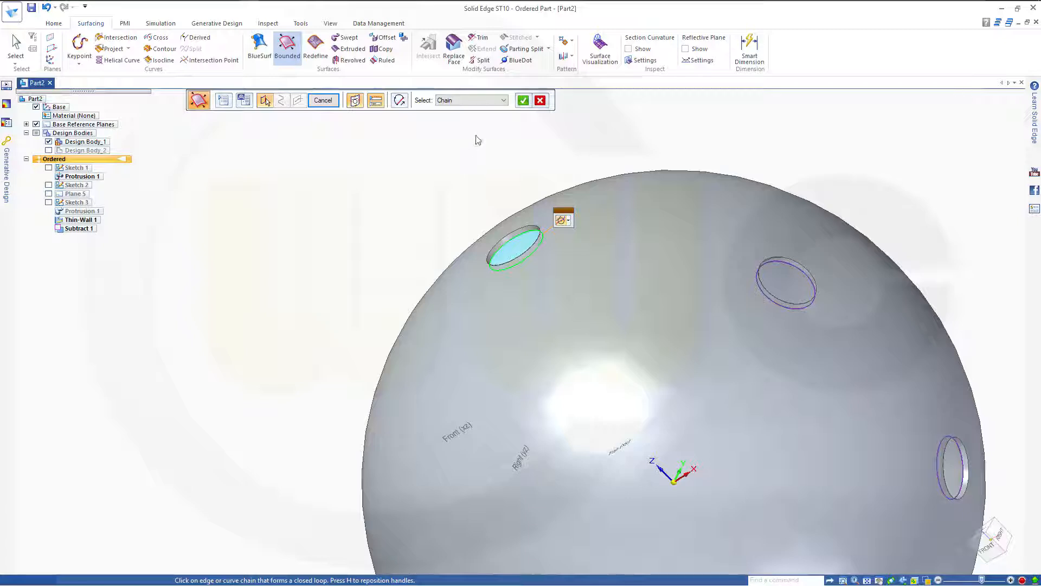
left_click(524, 100)
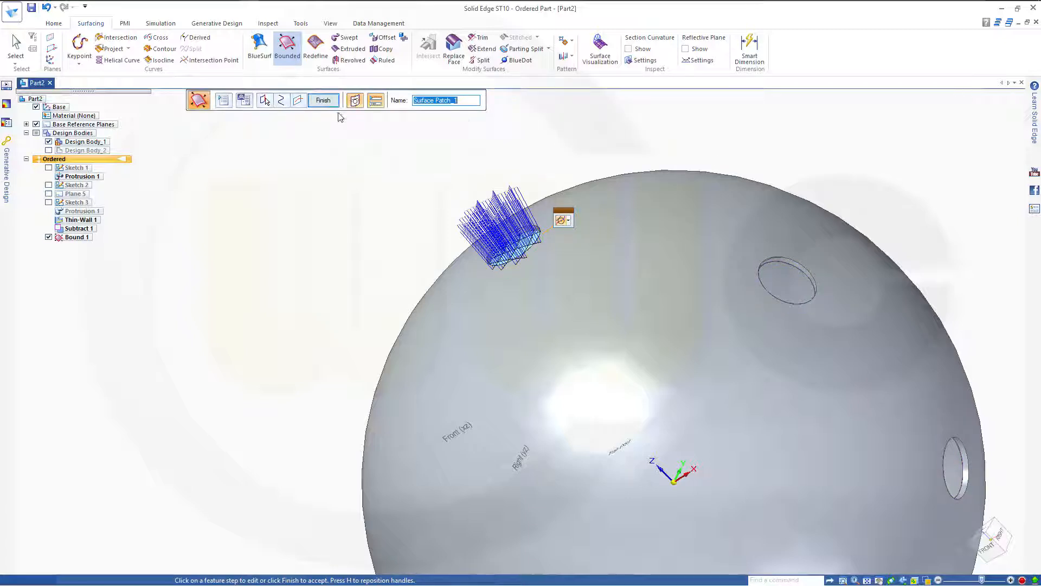
left_click(324, 101)
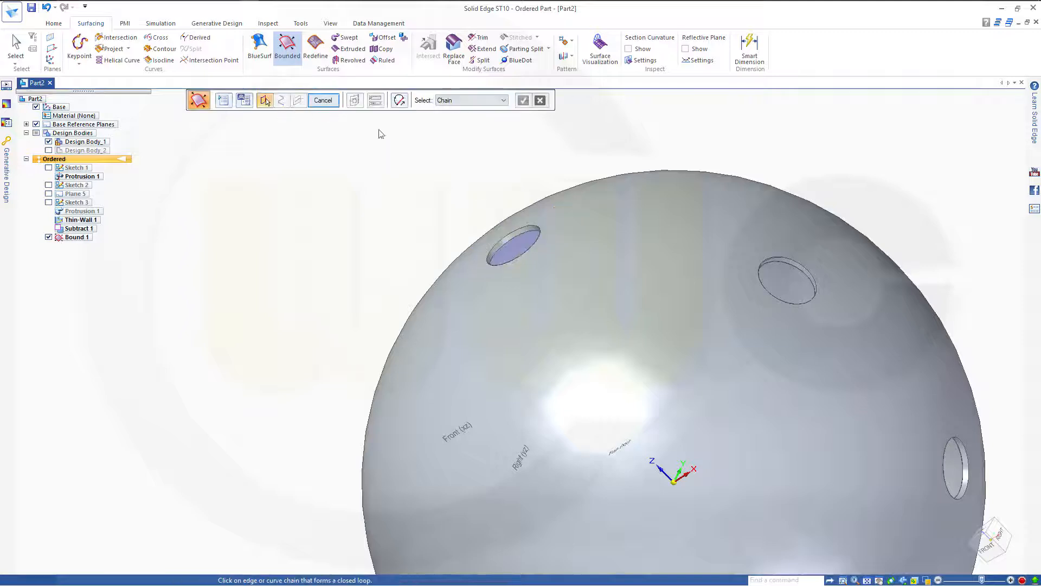
Create an Alternate Tangent Continuous Bounded surface on the outer edge of the sphere opening nearest the tube's outer end.
left_click(967, 484)
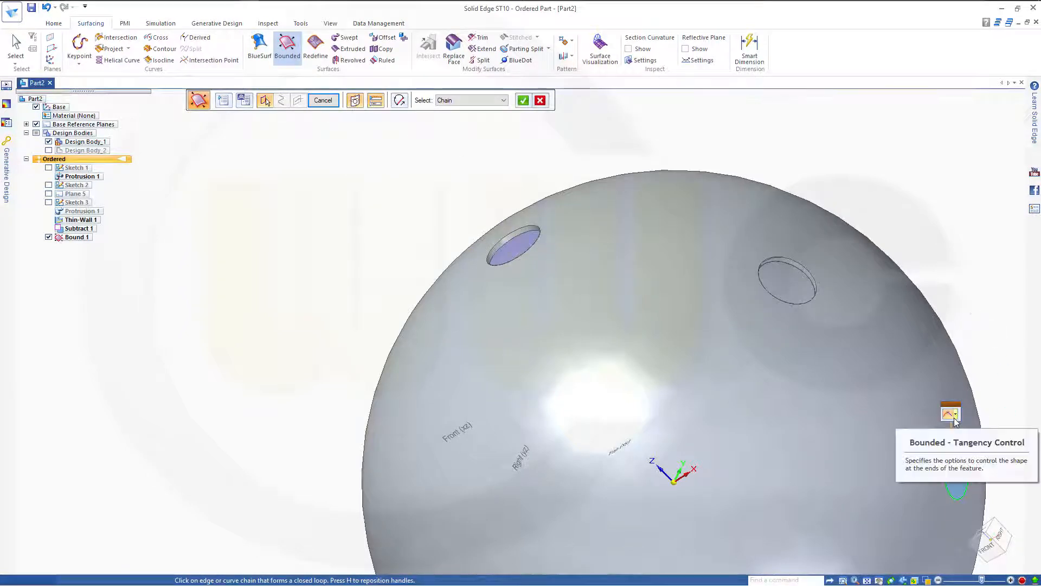
left_click(954, 416)
left_click(955, 440)
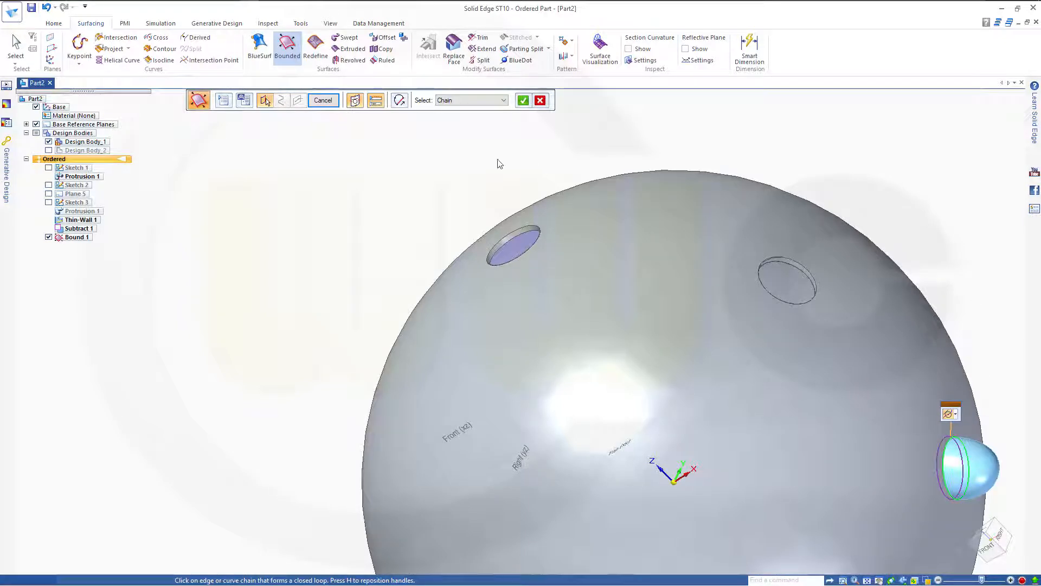
left_click(958, 415)
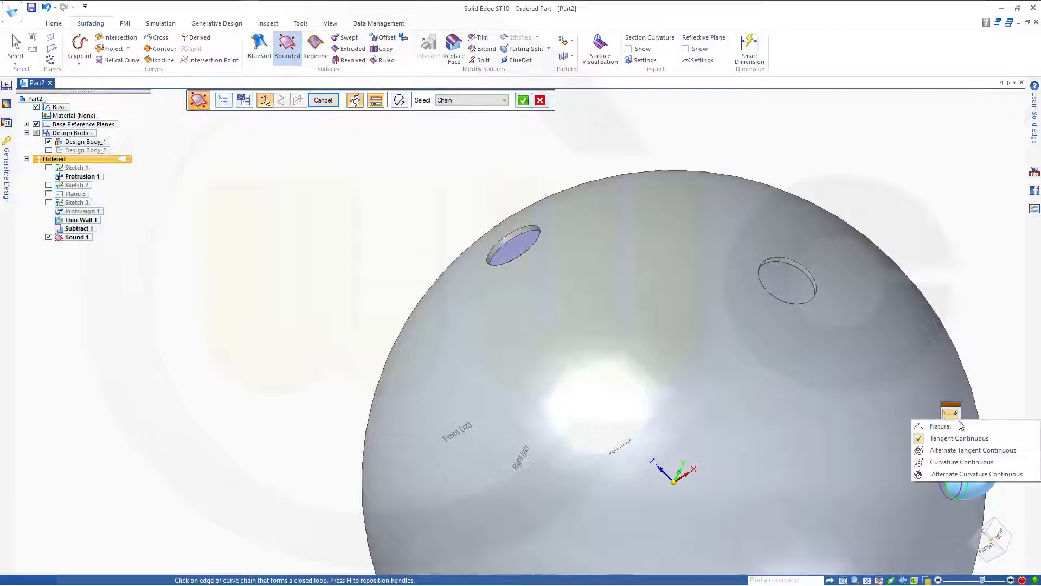
left_click(966, 450)
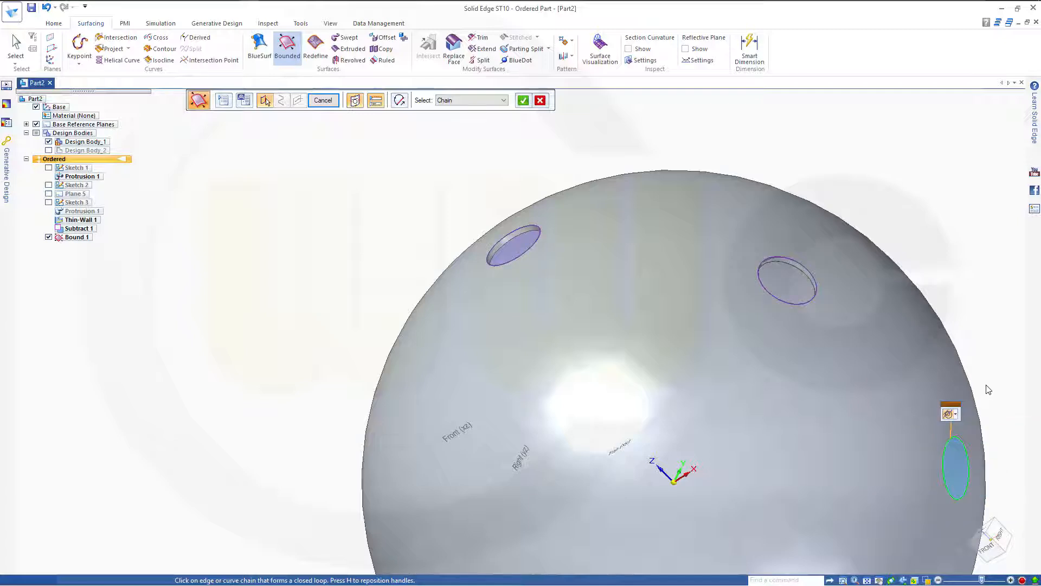
middle_click_drag(984, 346, 1004, 299)
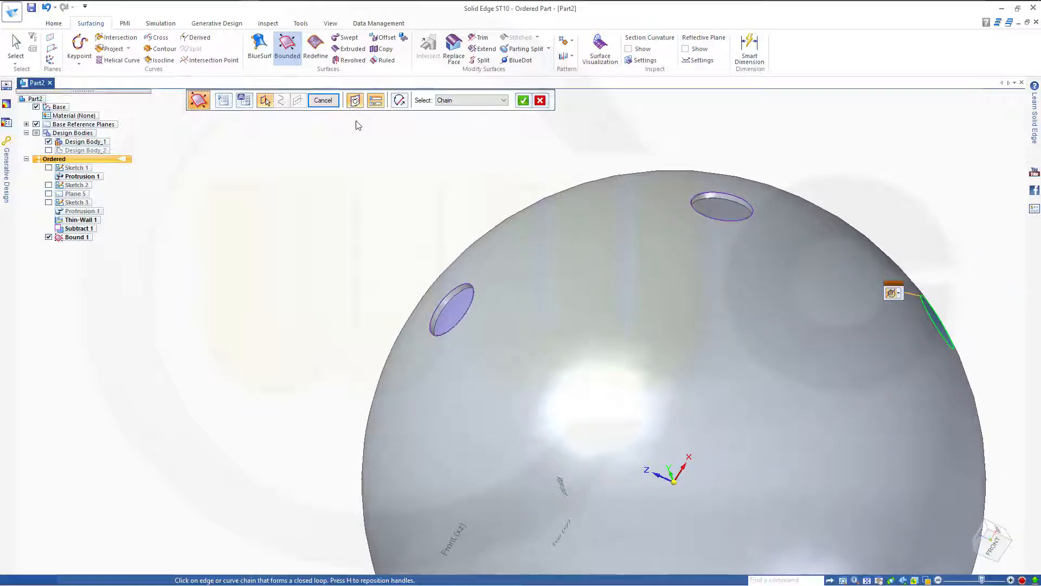
left_click(525, 103)
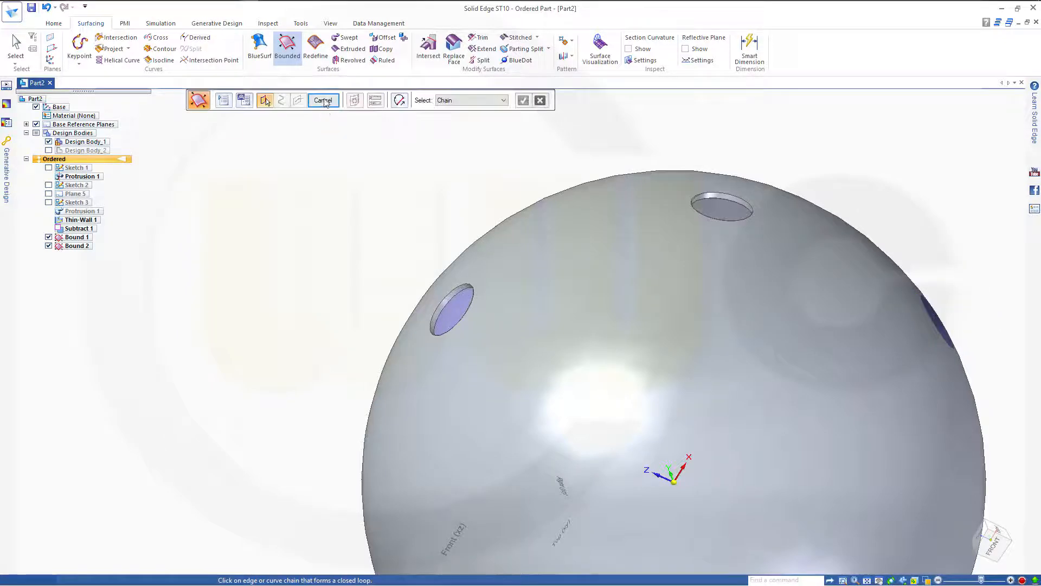
key("Escape")
Hide the sphere body, show the swept tube body and activate the tube body.
mouse_move(694, 179)
middle_mouse_down()
mouse_move(811, 204)
mouse_move(802, 255)
mouse_move(862, 291)
mouse_move(689, 171)
middle_mouse_up()
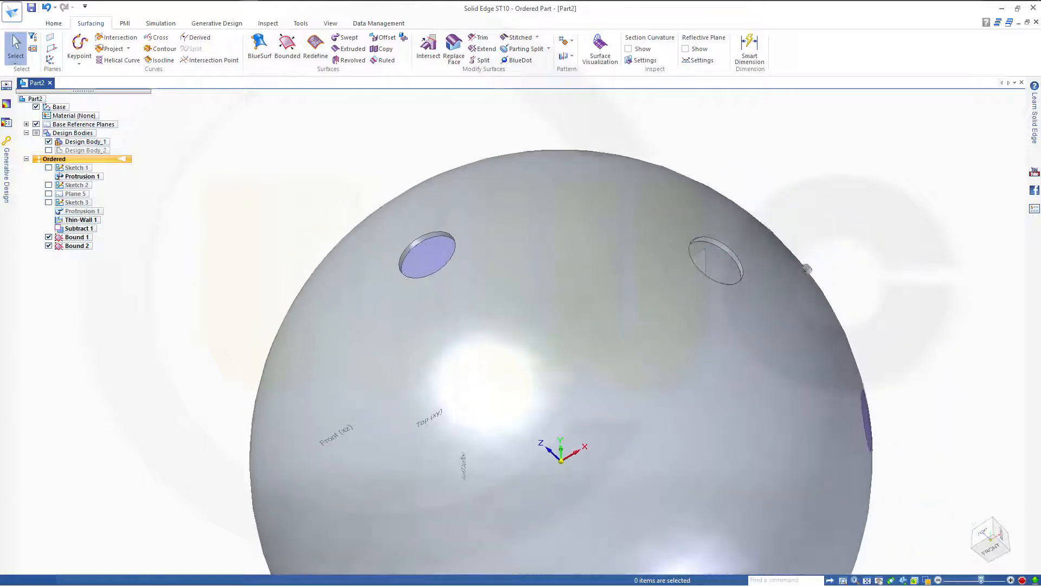
middle_click_drag(643, 134, 327, 169)
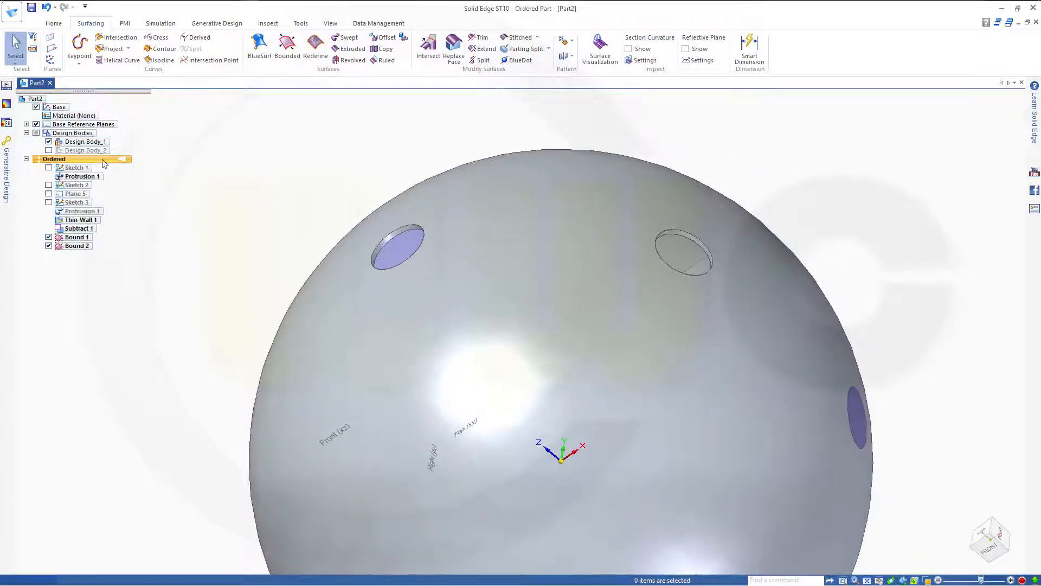
left_click(49, 142)
left_click(49, 151)
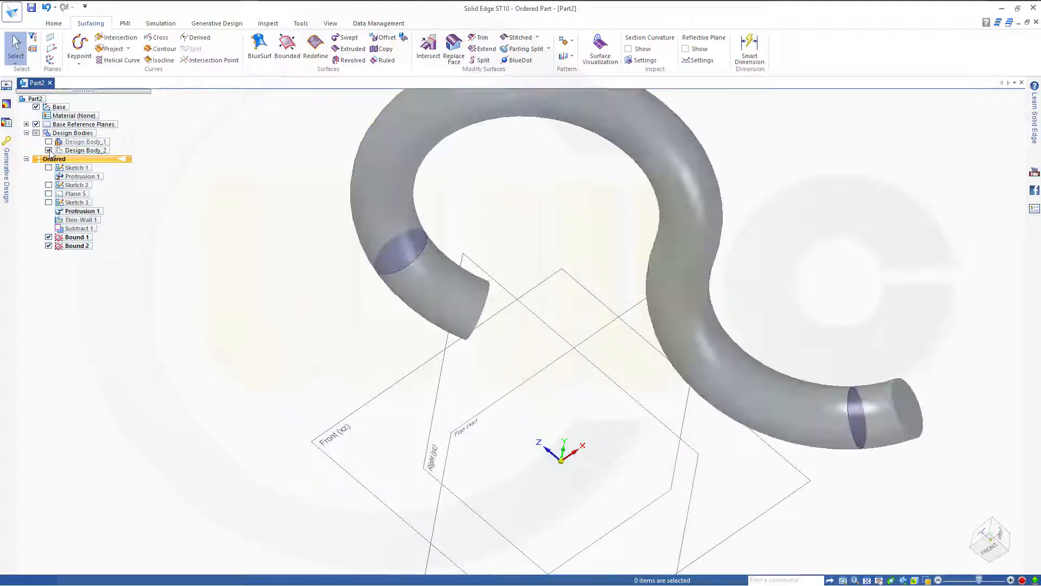
right_click(79, 152)
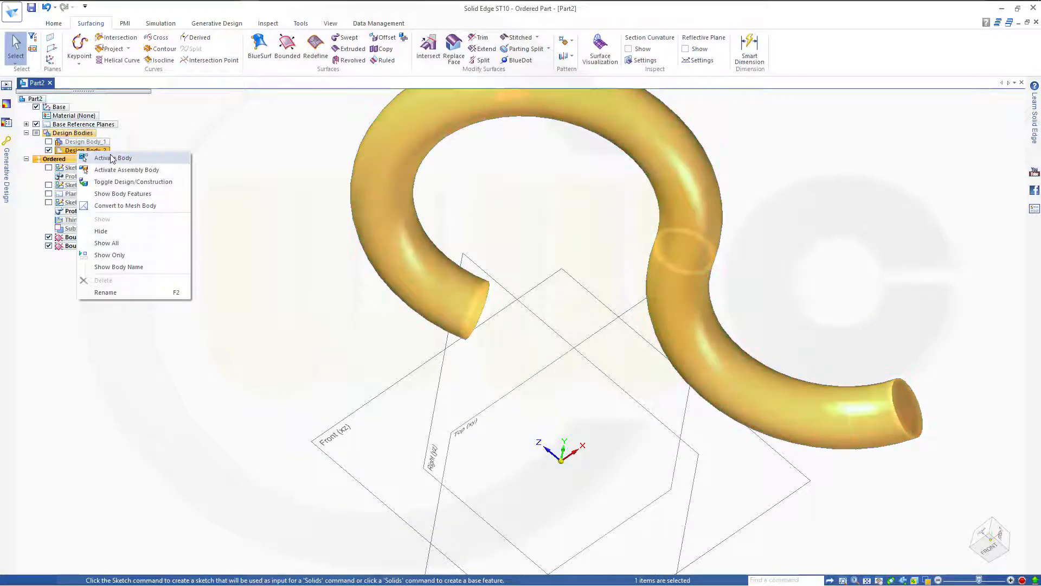
left_click(110, 159)
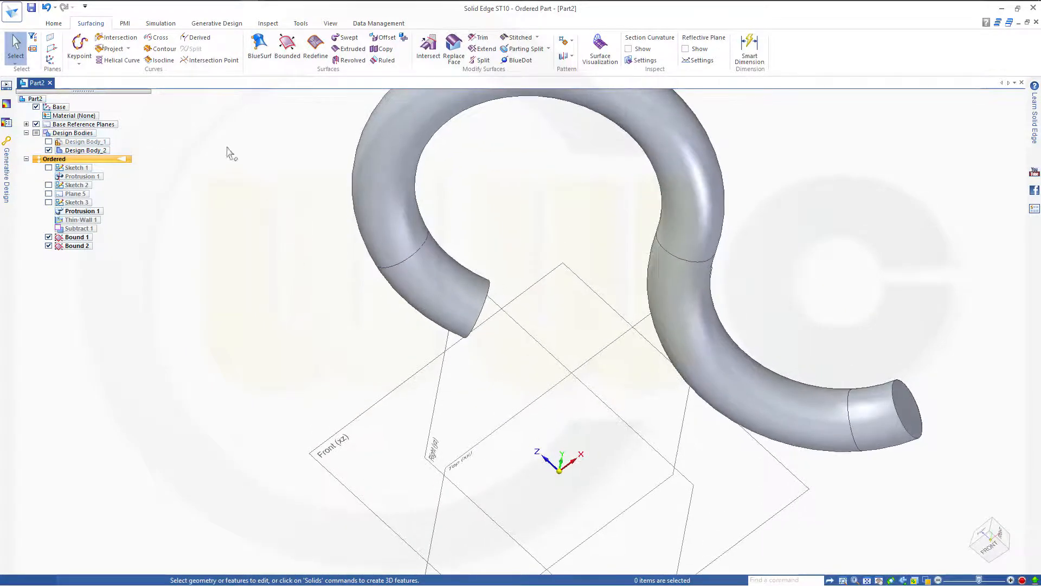
Split the tube body with the bounded surface nearest the tube end inside the sphere.
left_click(55, 25)
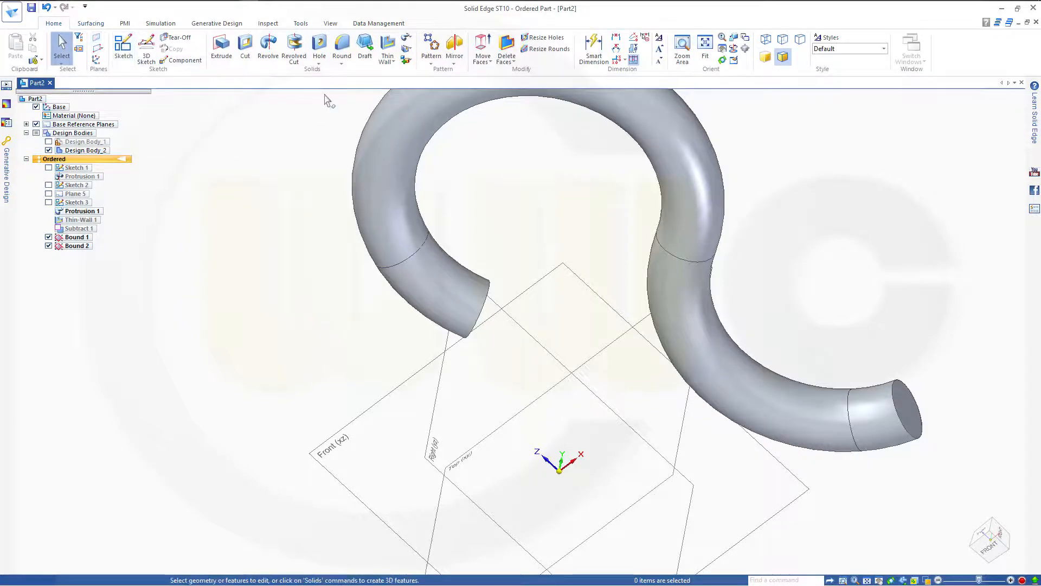
left_click(410, 39)
left_click(408, 48)
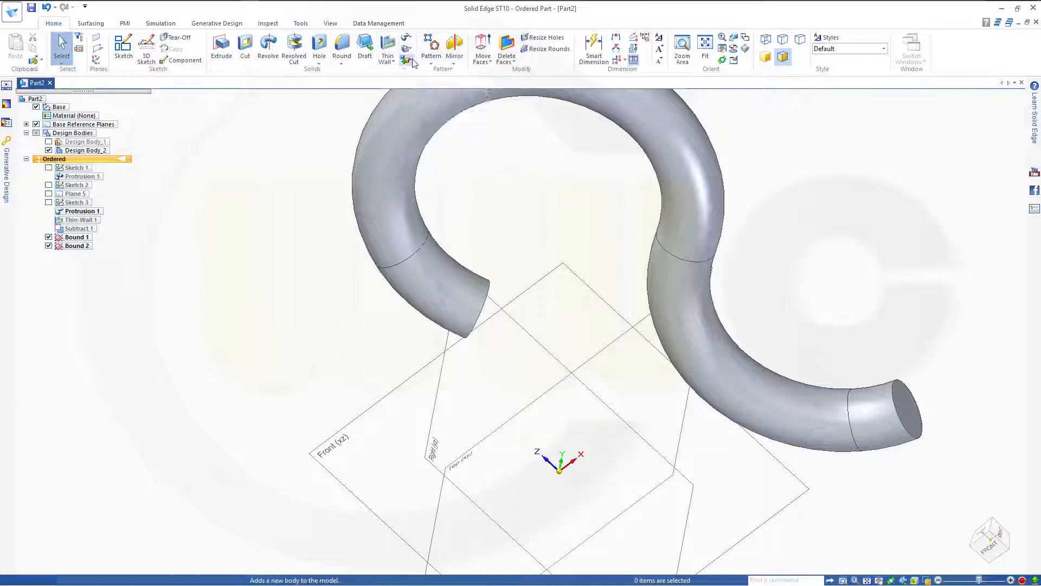
left_click(408, 62)
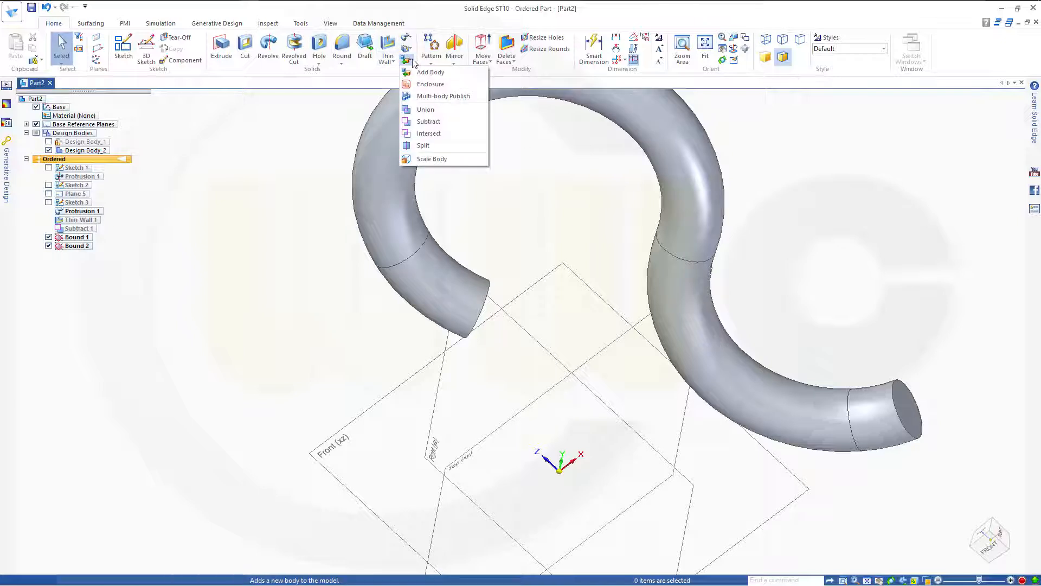
left_click(421, 146)
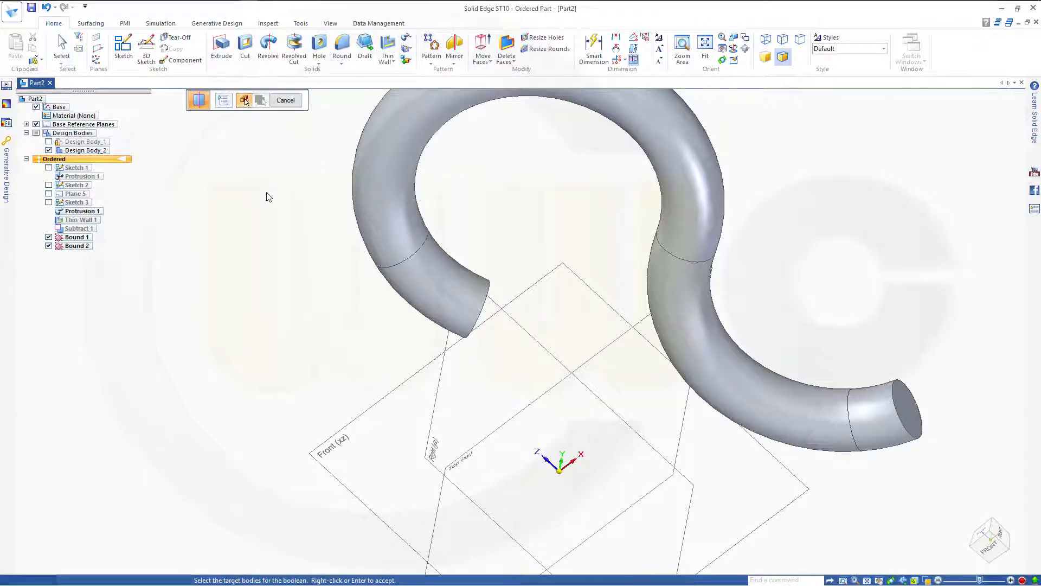
left_click(383, 140)
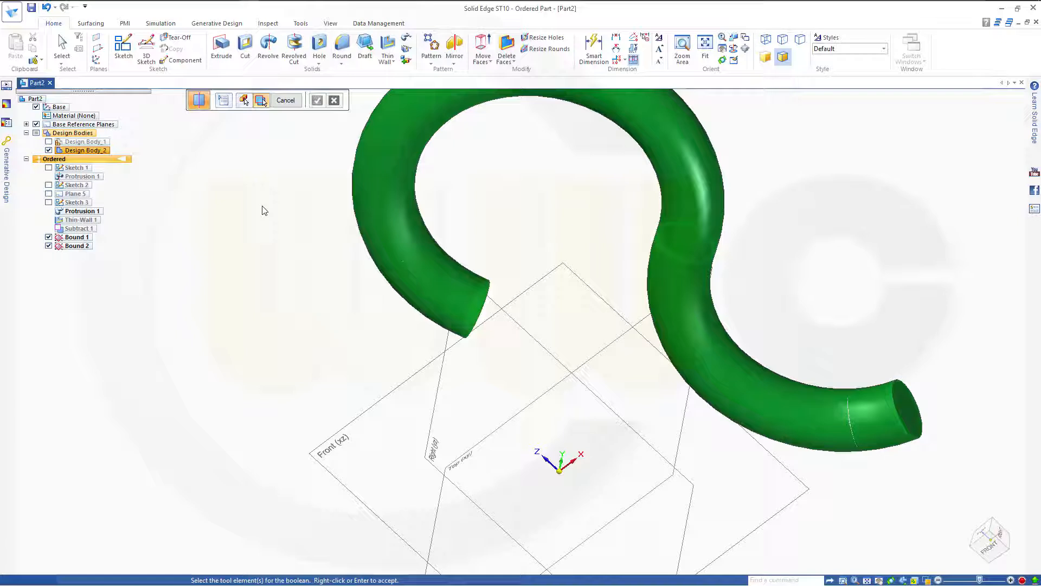
left_click(402, 263)
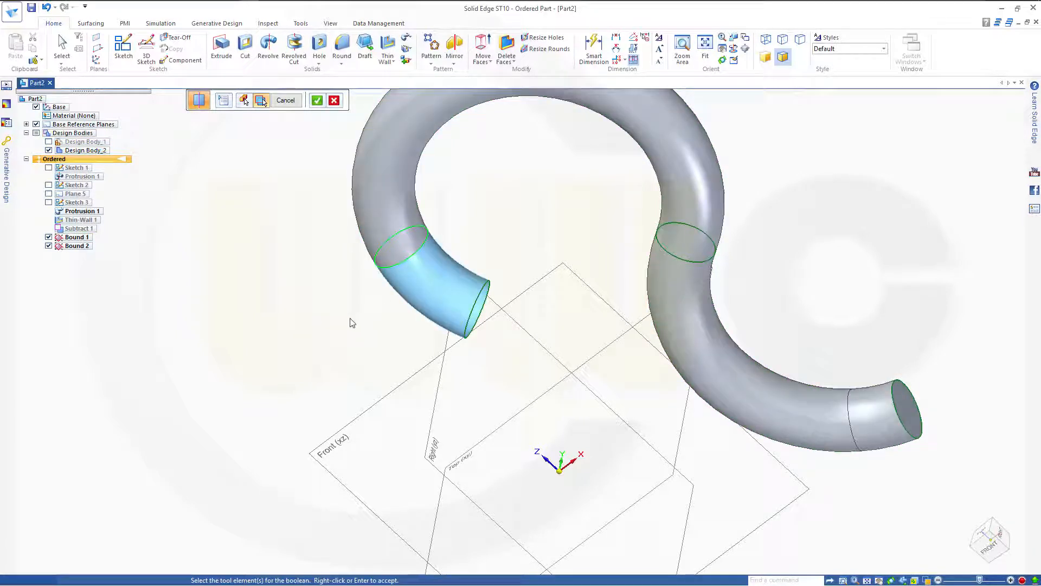
middle_click_drag(325, 273, 282, 187)
middle_click_drag(488, 179, 507, 212, "shift")
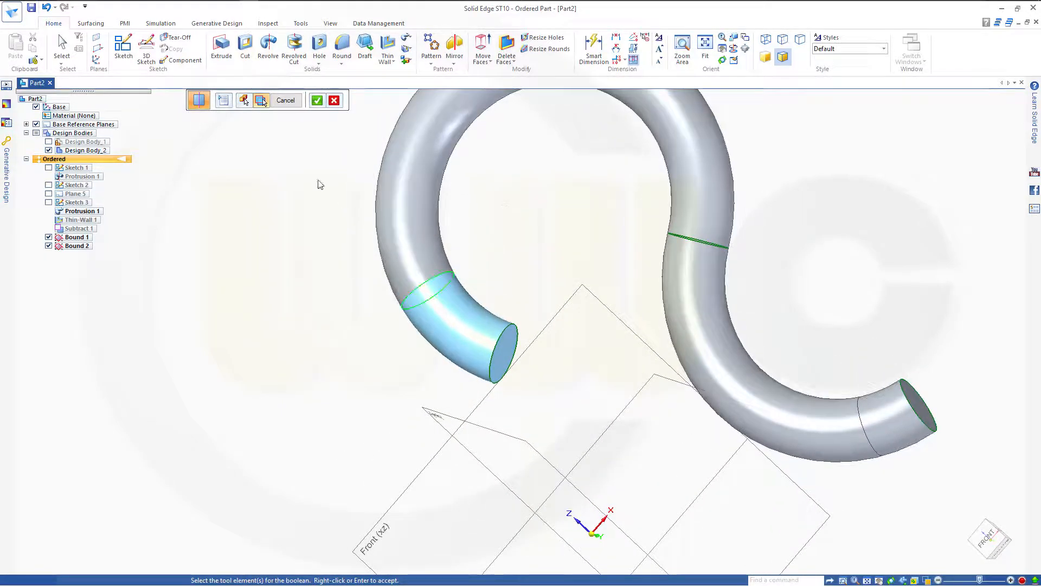
left_click(317, 100)
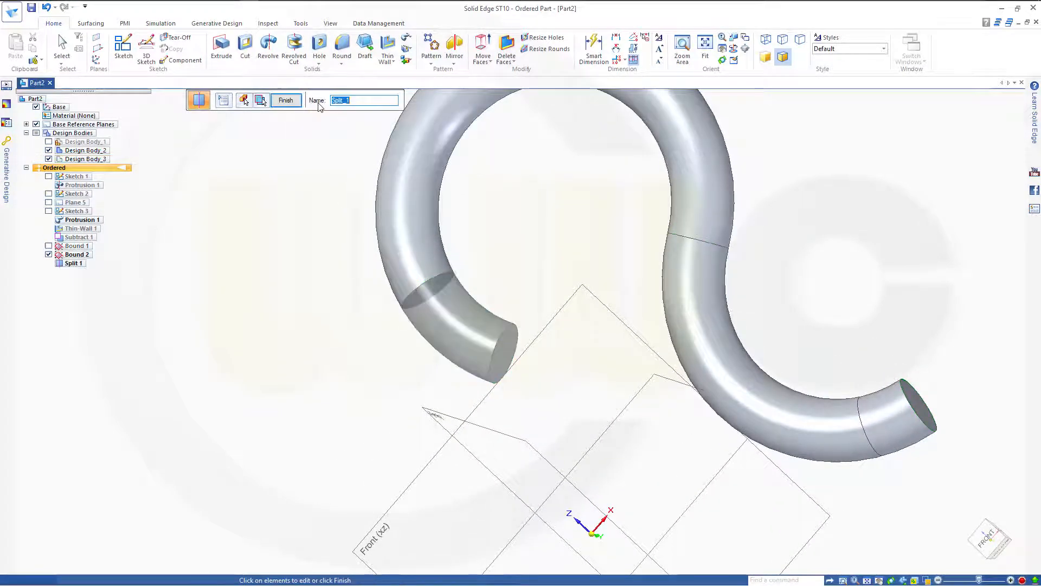
left_click(285, 101)
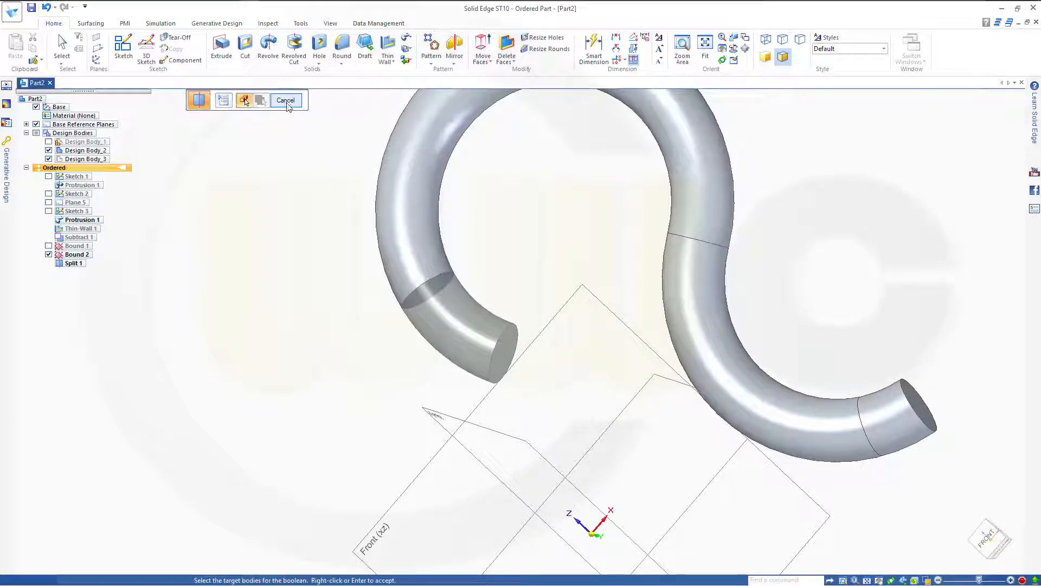
Split the remaining long tube body with the bounded surface nearest the tube's outer end.
middle_click_drag(503, 229, 536, 252)
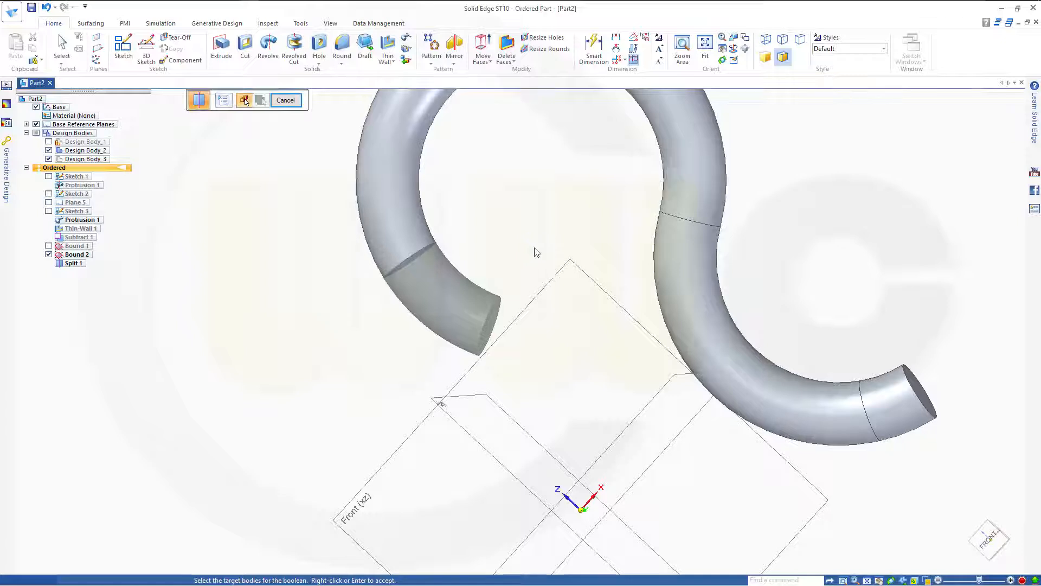
left_click(684, 252)
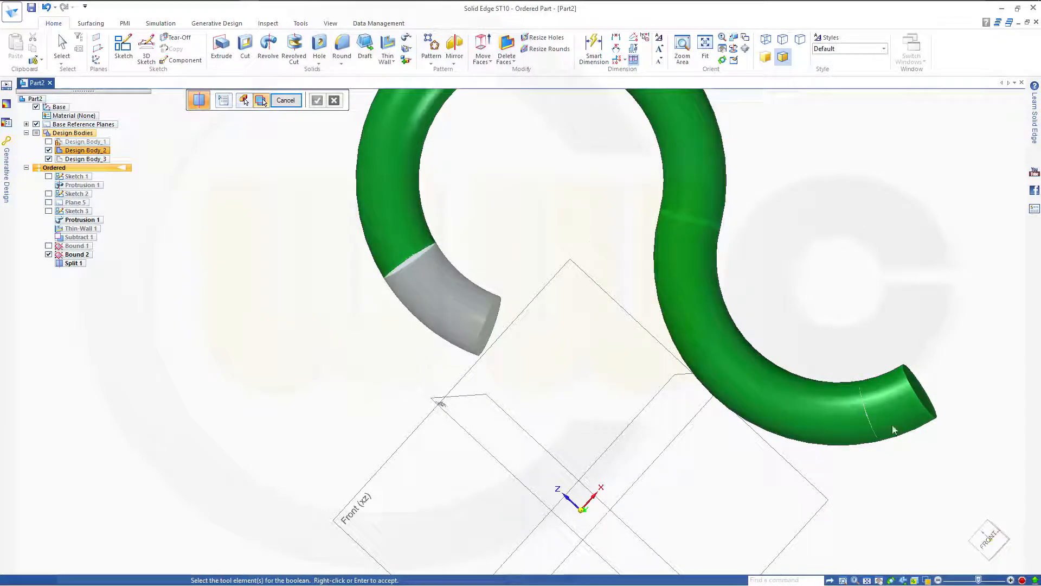
left_click(868, 425)
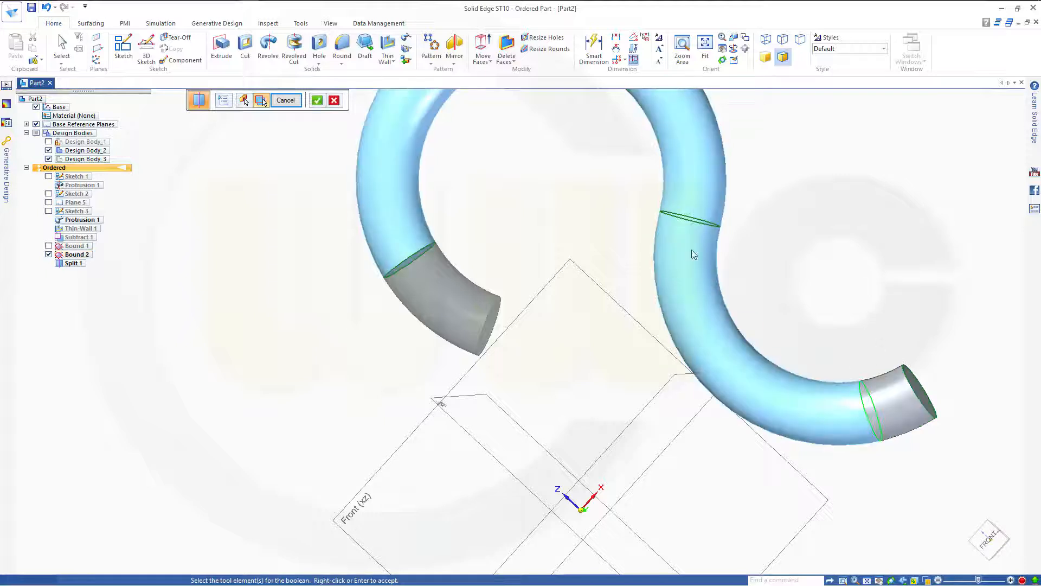
left_click(317, 101)
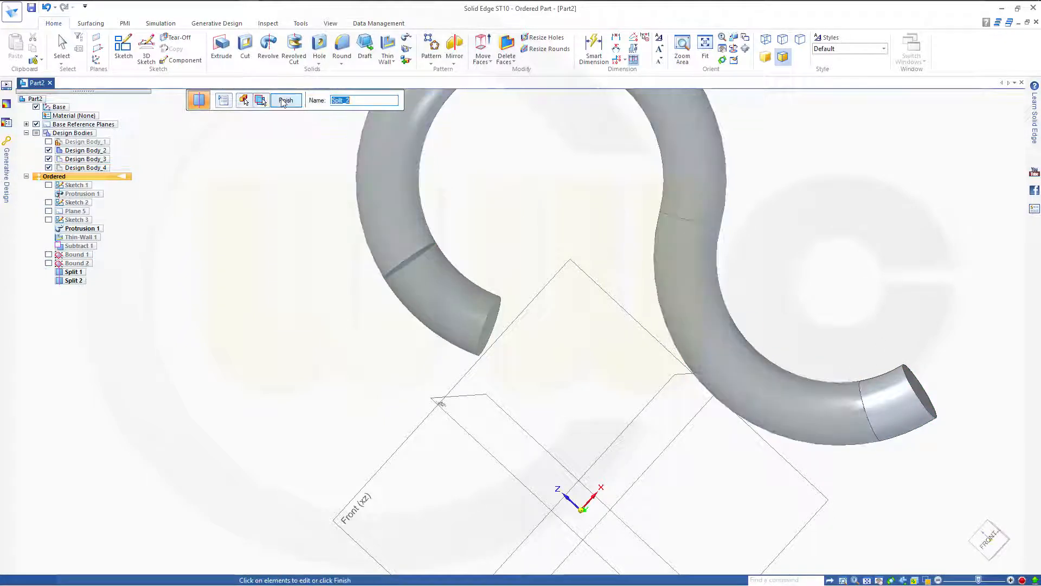
left_click(285, 102)
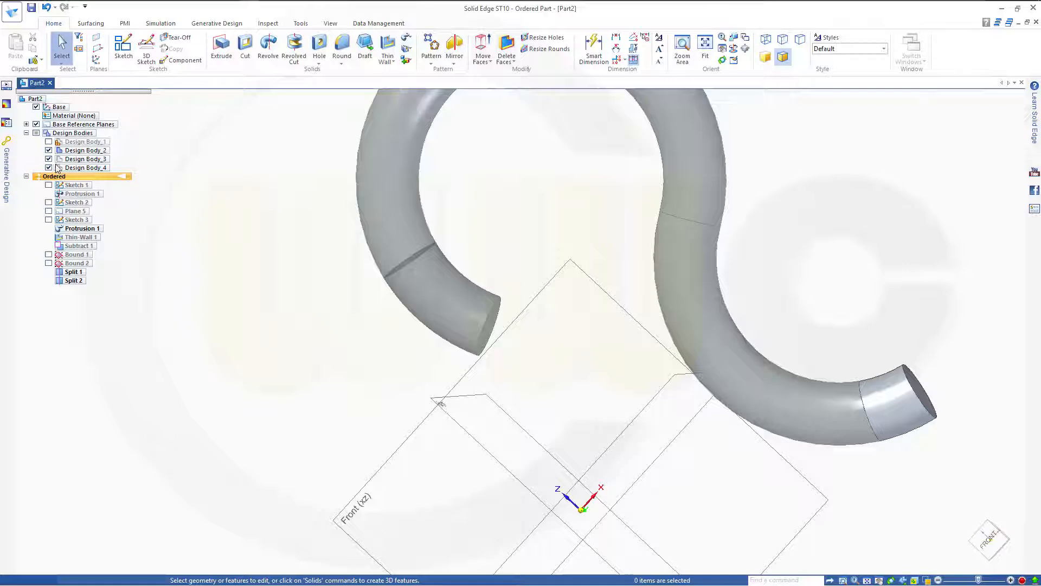
Hide the two short cut-off end pieces, Design Body_2 and Design Body_3, and activate the long middle tube, Design Body_4.
left_click(49, 168)
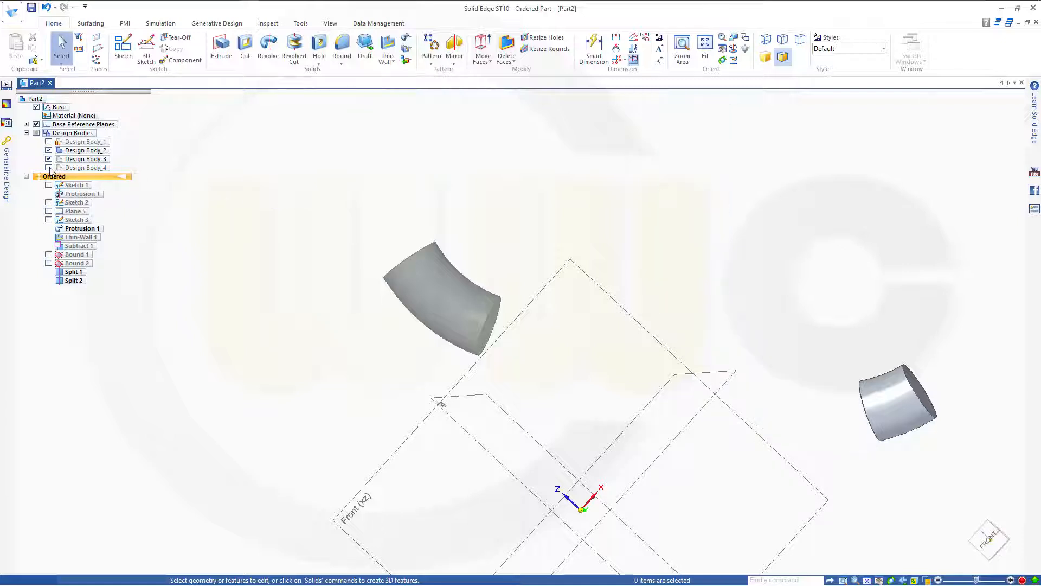
left_click(48, 168)
left_click(49, 160)
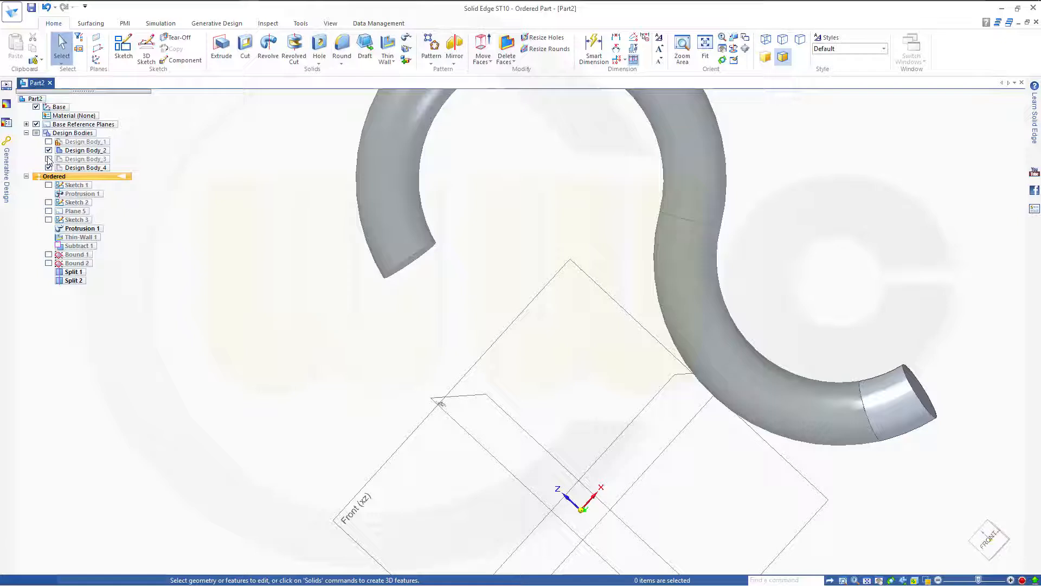
left_click(49, 150)
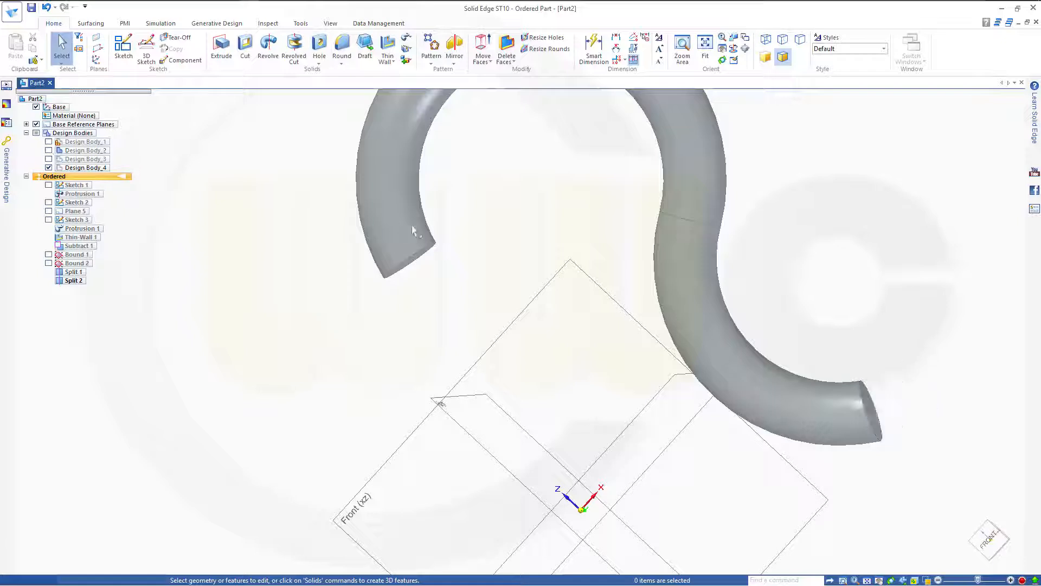
left_click(89, 170)
right_click(90, 169)
left_click(111, 177)
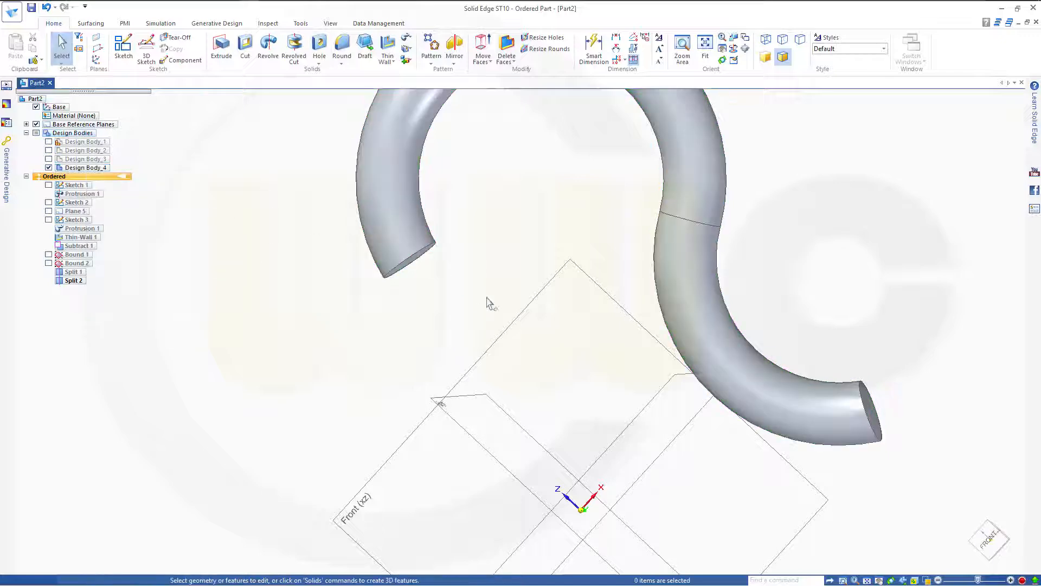
Hollow the S-shaped tube with a 2 mm Thin Wall, leaving both end faces open.
left_click(388, 48)
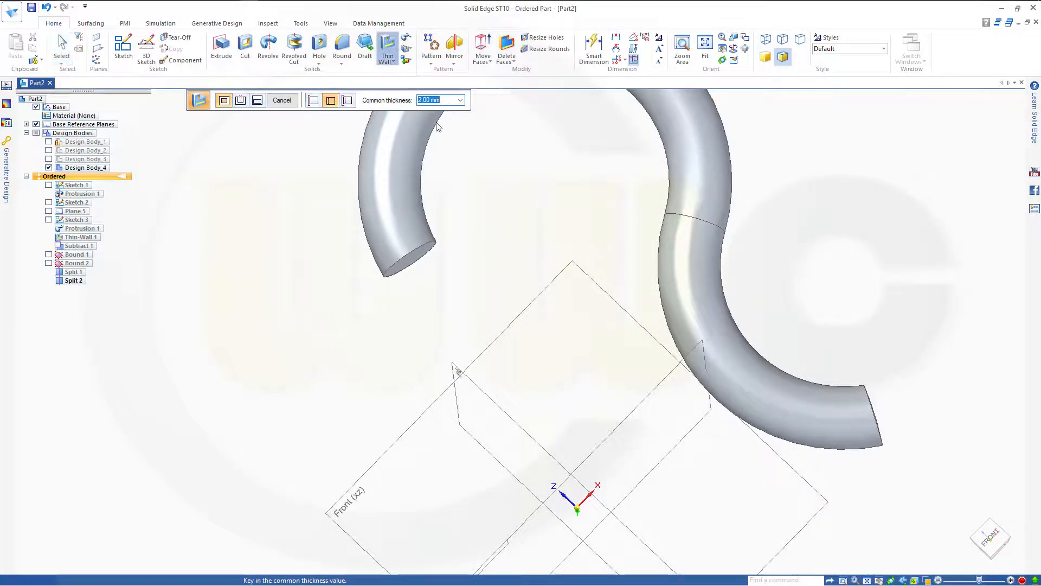
middle_click_drag(482, 291, 449, 281)
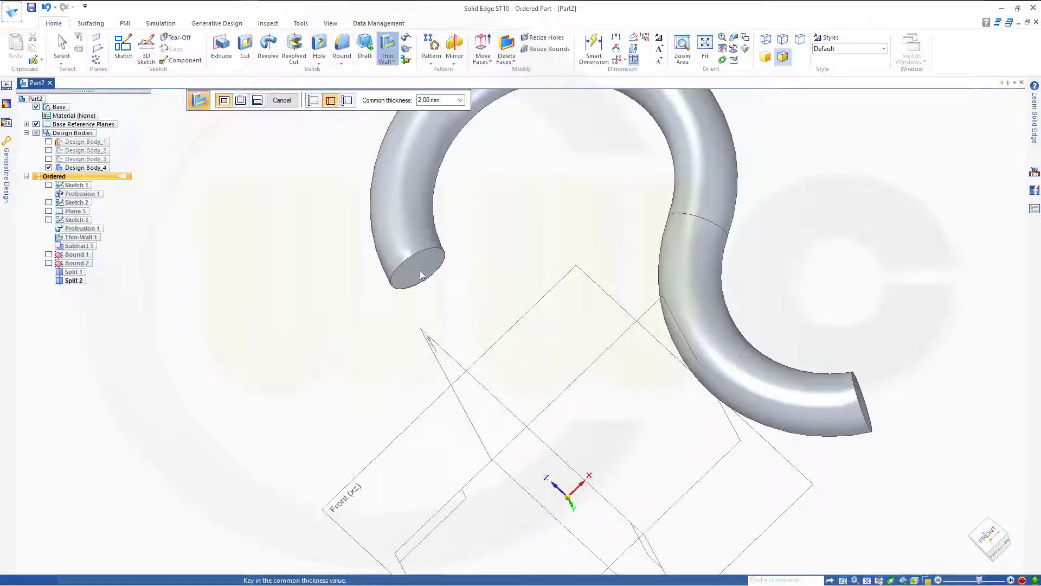
left_click(239, 100)
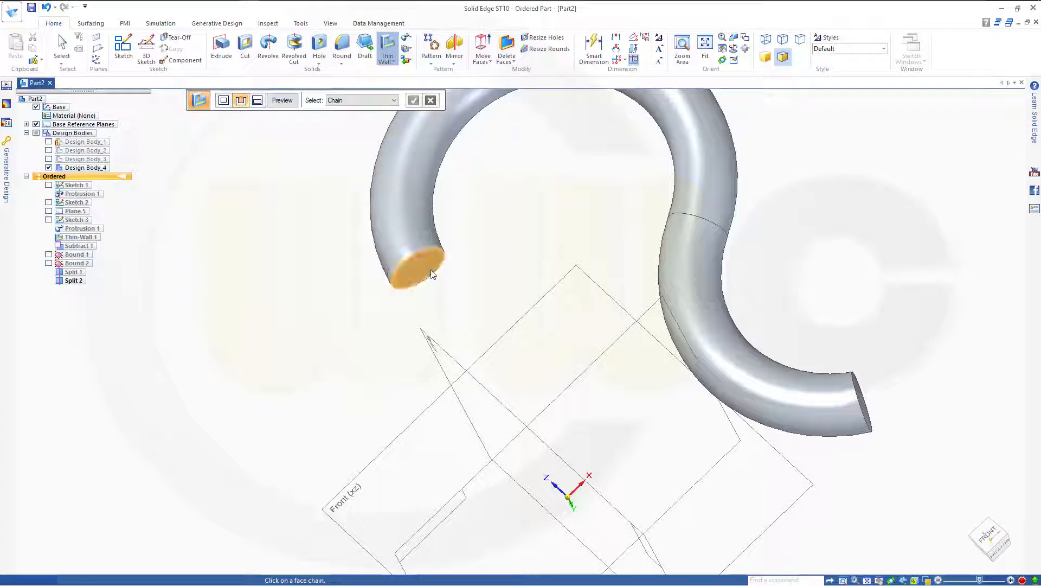
middle_click_drag(520, 314, 606, 364)
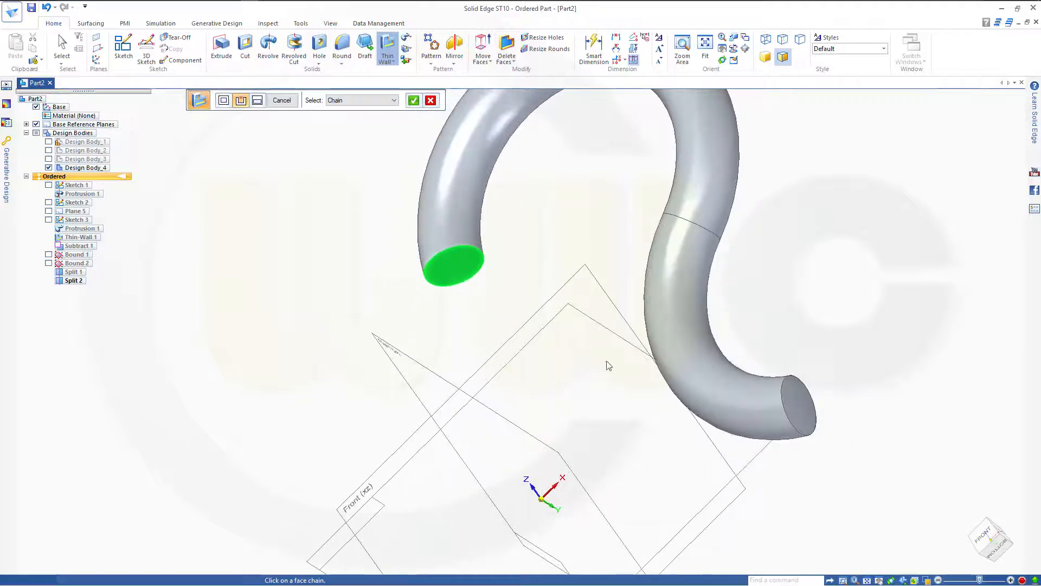
left_click(804, 408)
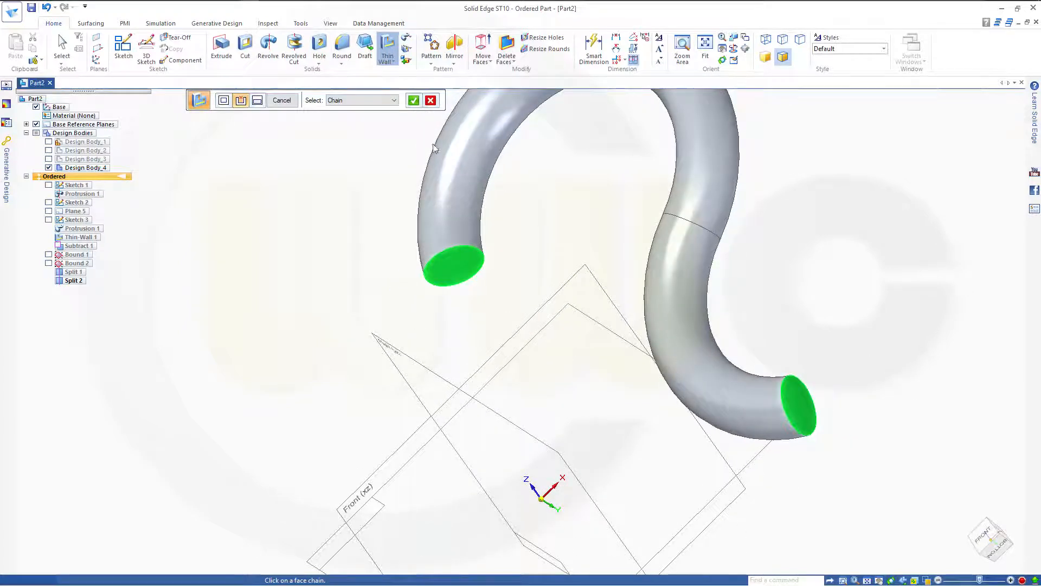
left_click(413, 102)
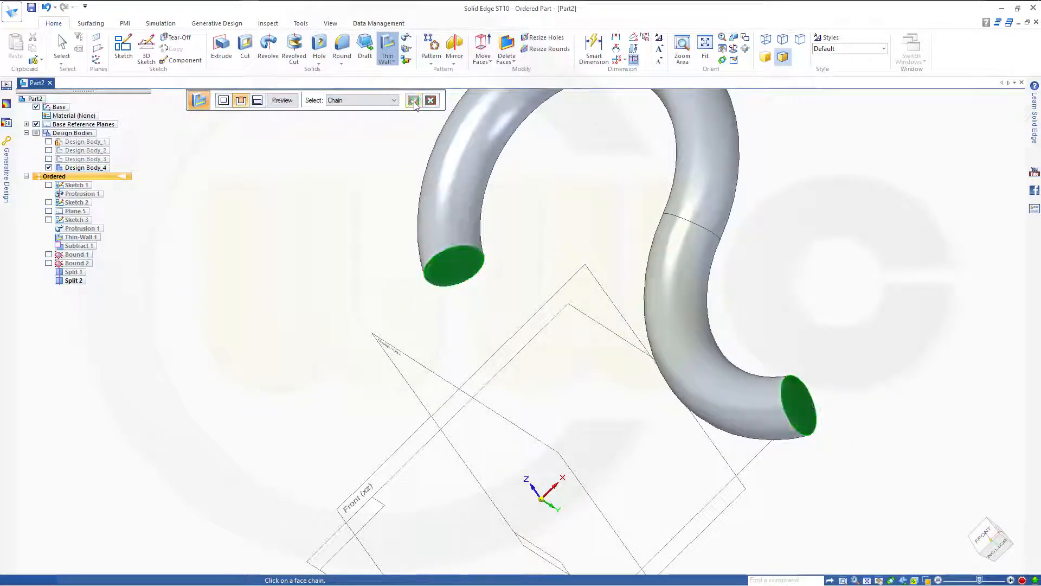
left_click(282, 100)
left_click(280, 101)
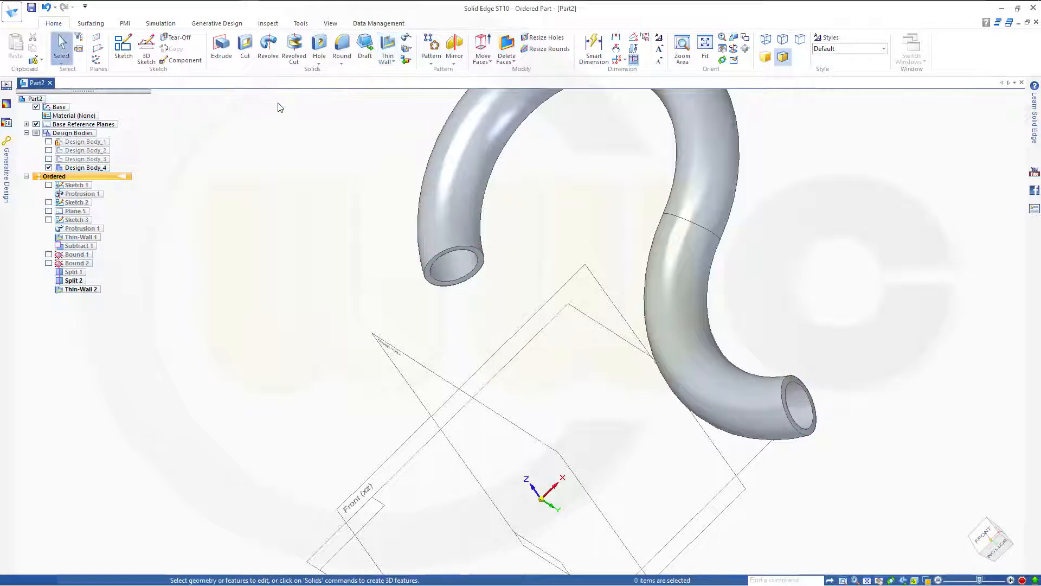
Show the sphere body again together with the hollow tube.
middle_click_drag(297, 252, 320, 238)
scroll(517, 188, "down", 3)
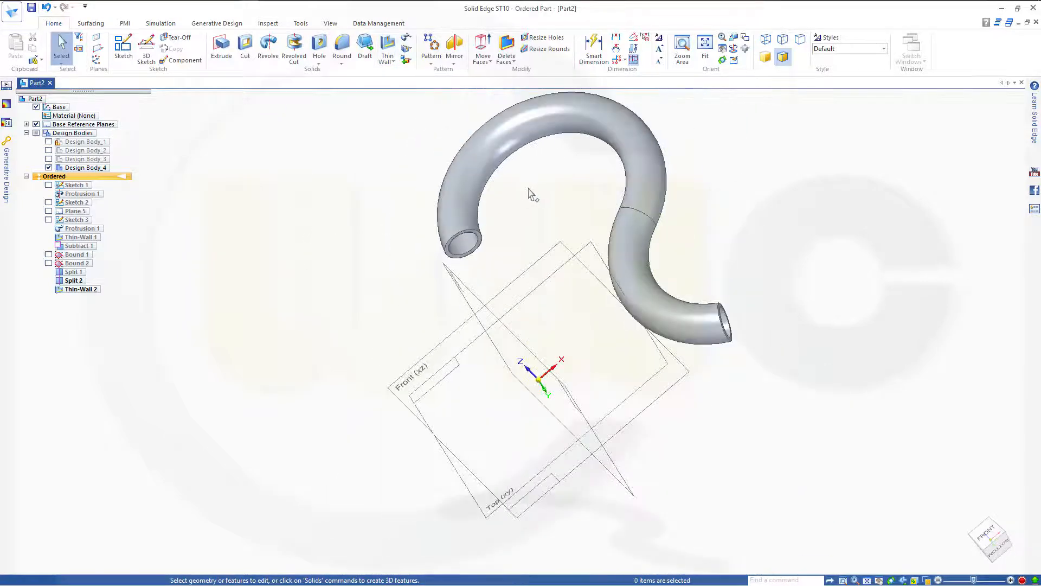
left_click(49, 142)
middle_click_drag(337, 222, 353, 247)
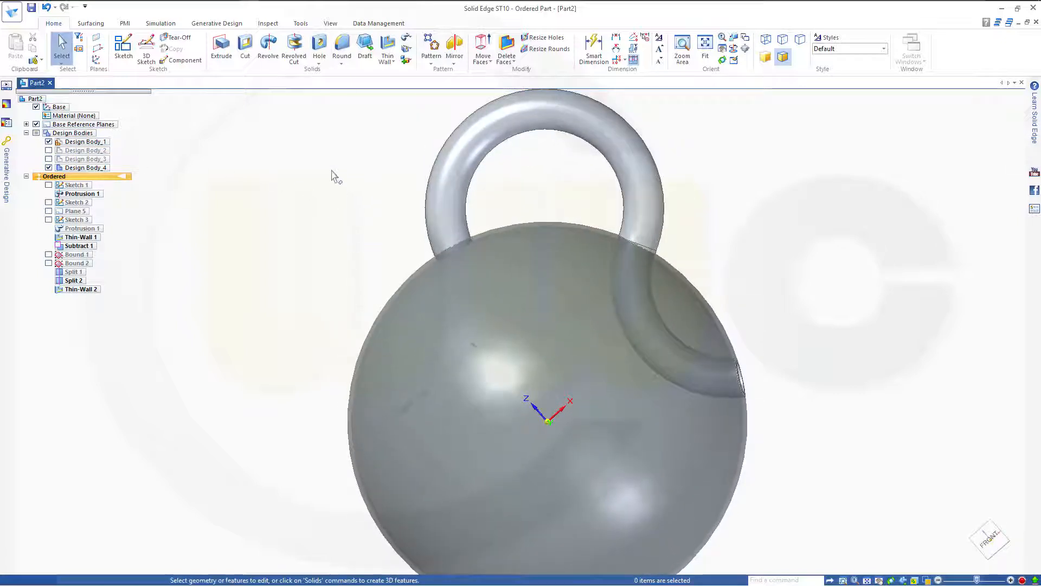
Unite the hollow S-shaped tube with the sphere body, using the tube as the target.
left_click(408, 60)
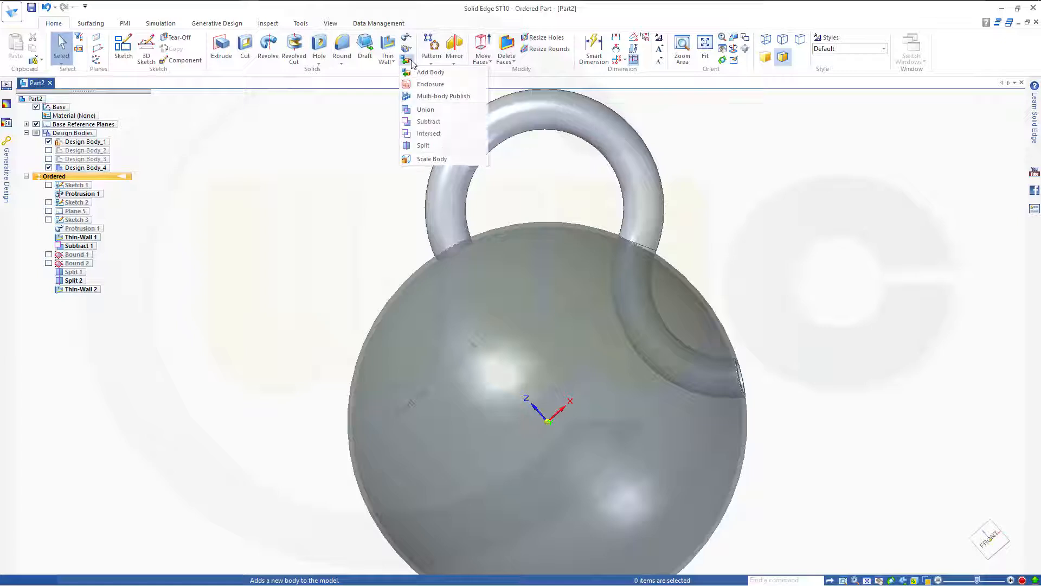
left_click(426, 110)
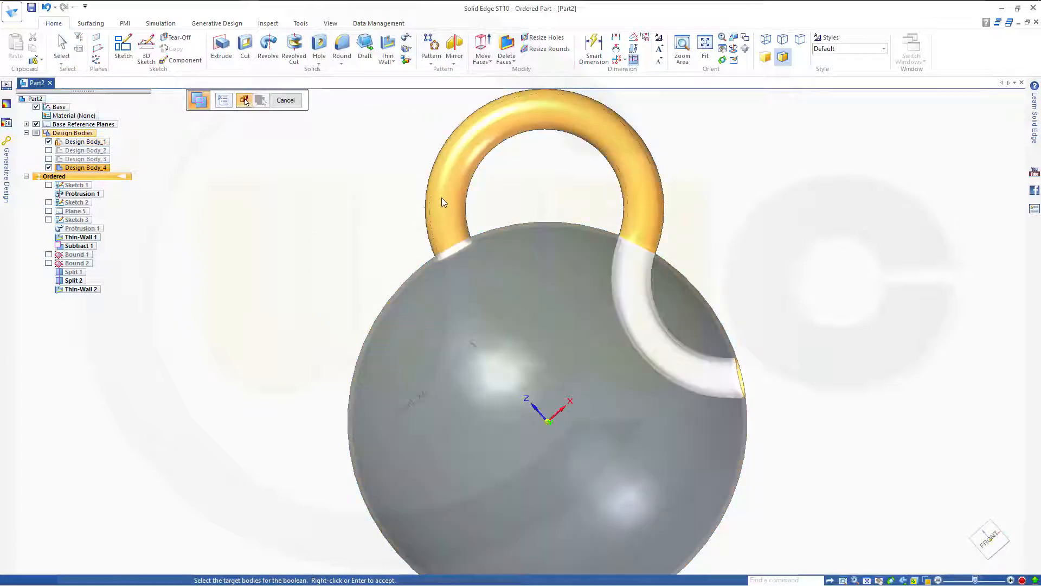
left_click(441, 197)
right_click(438, 288)
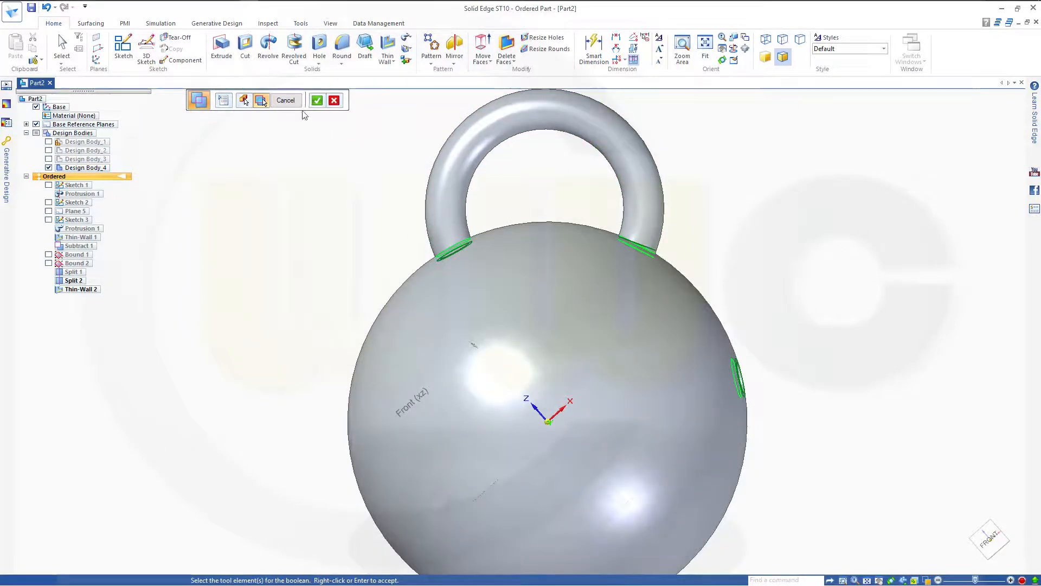
left_click(317, 100)
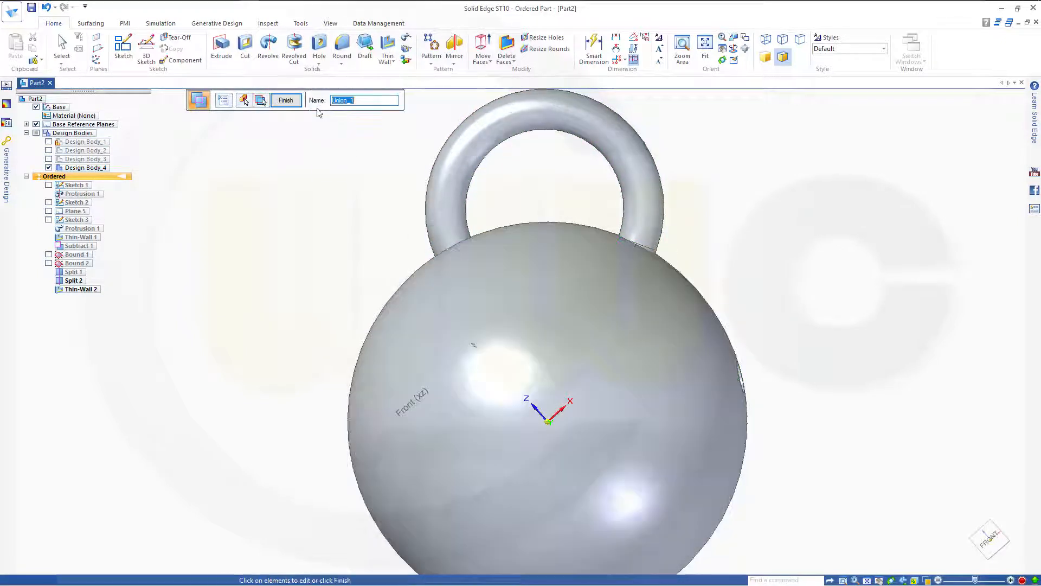
left_click(286, 102)
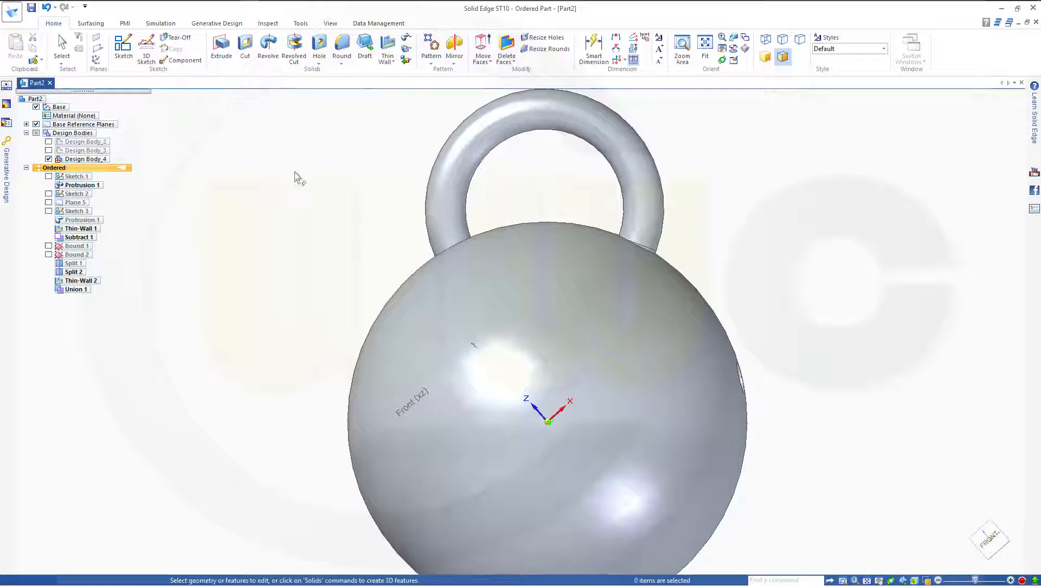
Switch the model display to wireframe to expose the inner edges where tube and sphere join.
middle_click_drag(327, 219, 299, 377)
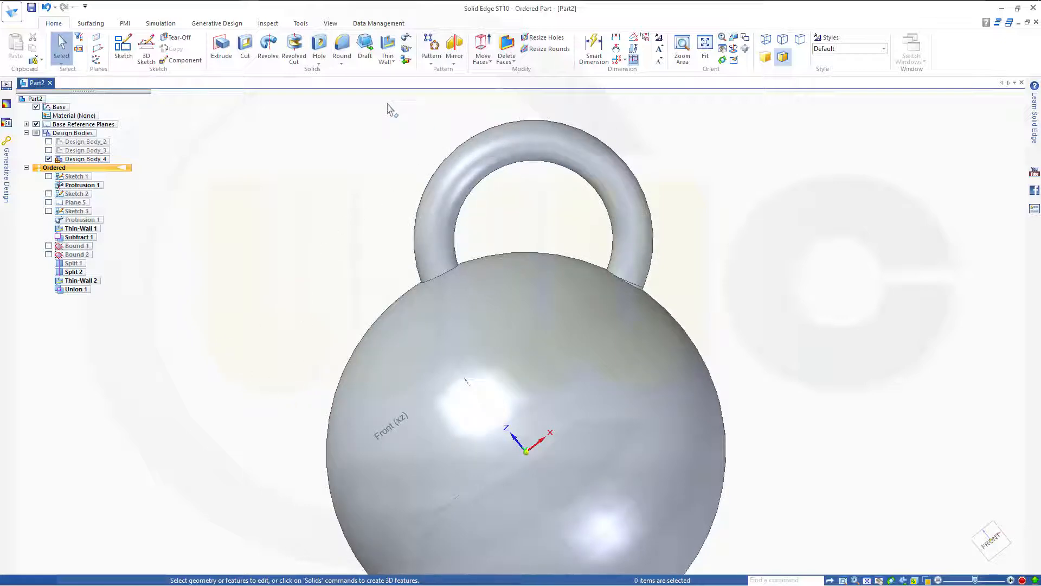
left_click(328, 24)
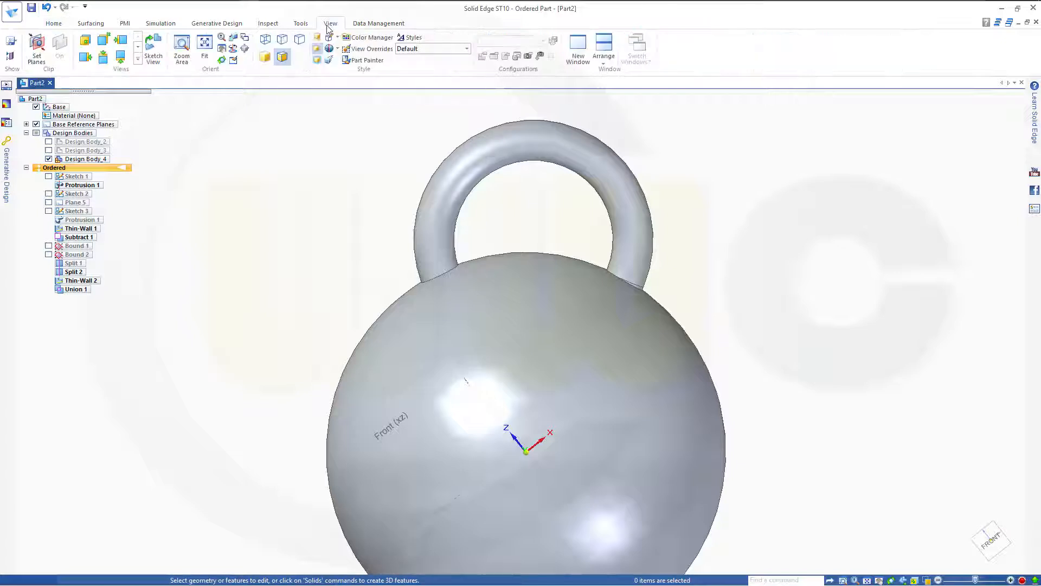
left_click(265, 40)
mouse_move(302, 216)
middle_mouse_down()
mouse_move(304, 177)
mouse_move(336, 220)
middle_mouse_up()
scroll(451, 293, "down", 2)
scroll(451, 295, "up", 5)
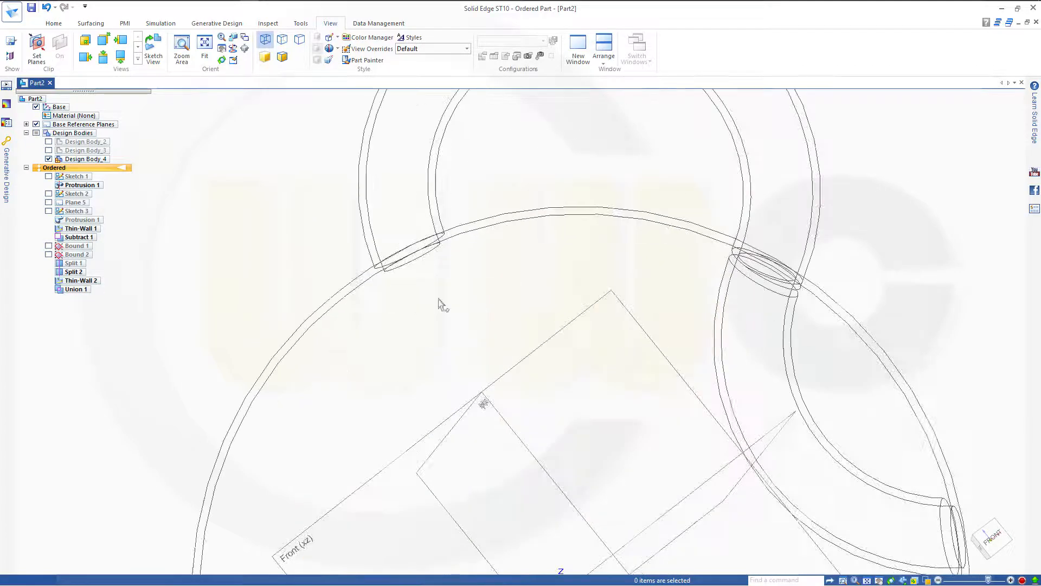
Round the outer edge where the handle loop's free end meets the sphere's outside with a 5 mm radius.
left_click(53, 23)
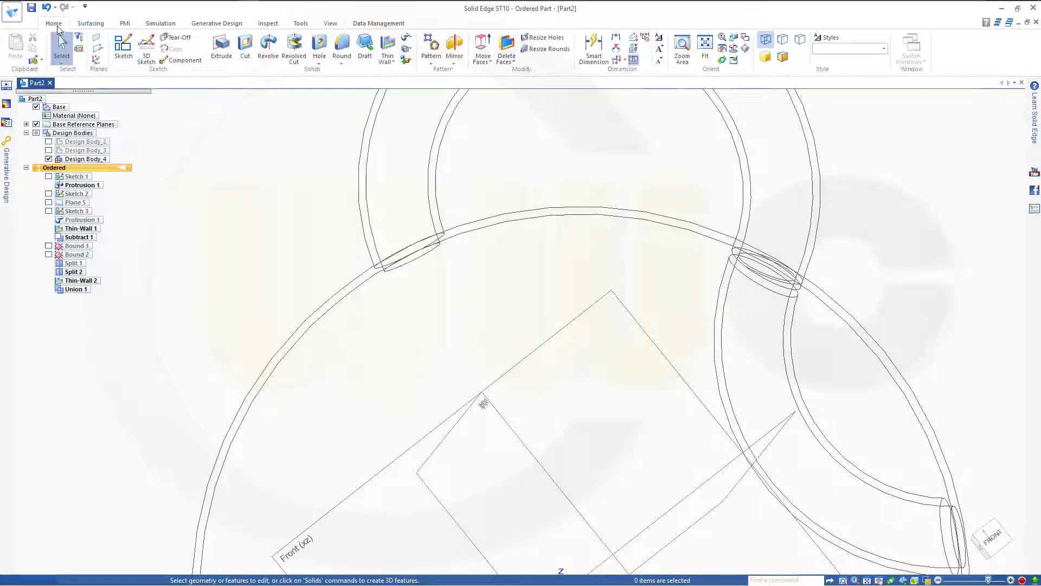
left_click(342, 47)
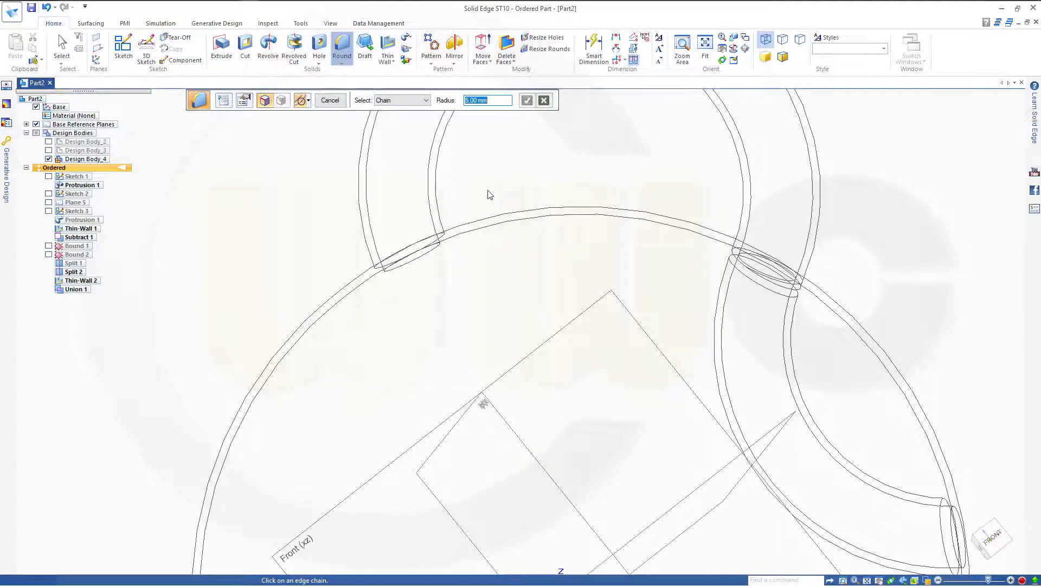
middle_click_drag(489, 194, 475, 210)
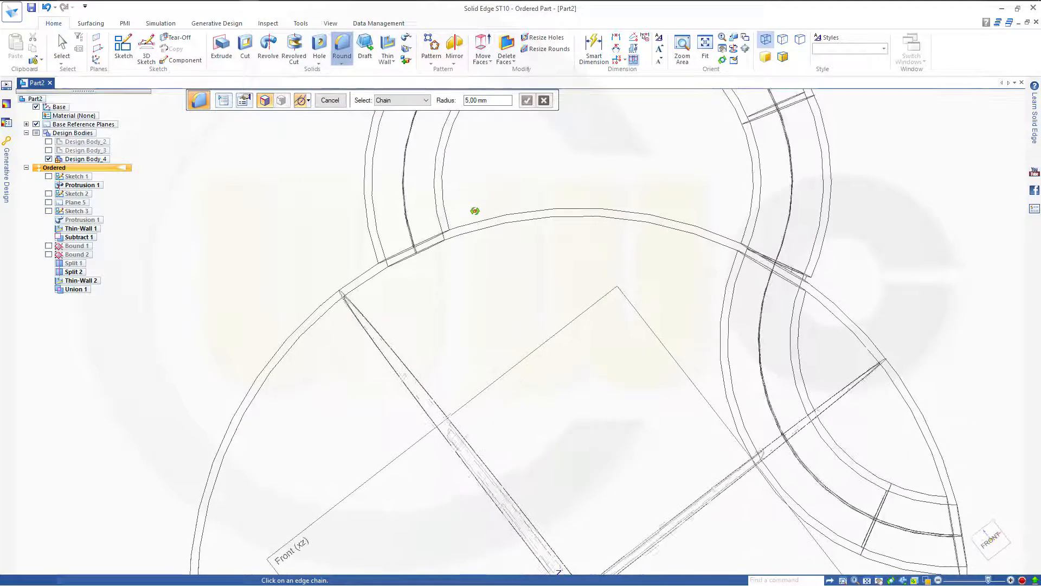
middle_click_drag(328, 254, 336, 233)
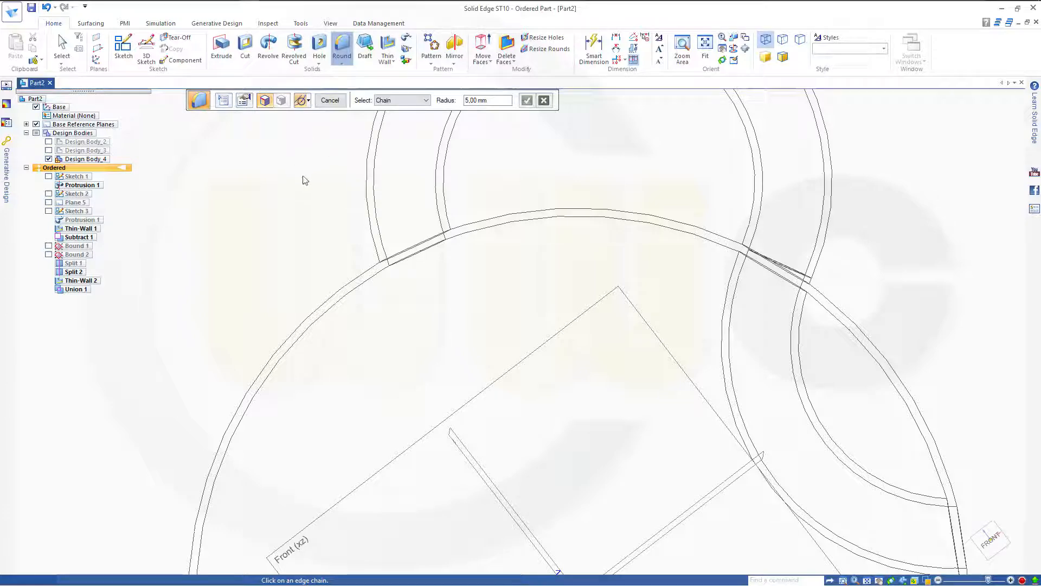
scroll(302, 180, "down", 3)
middle_click_drag(342, 246, 410, 361)
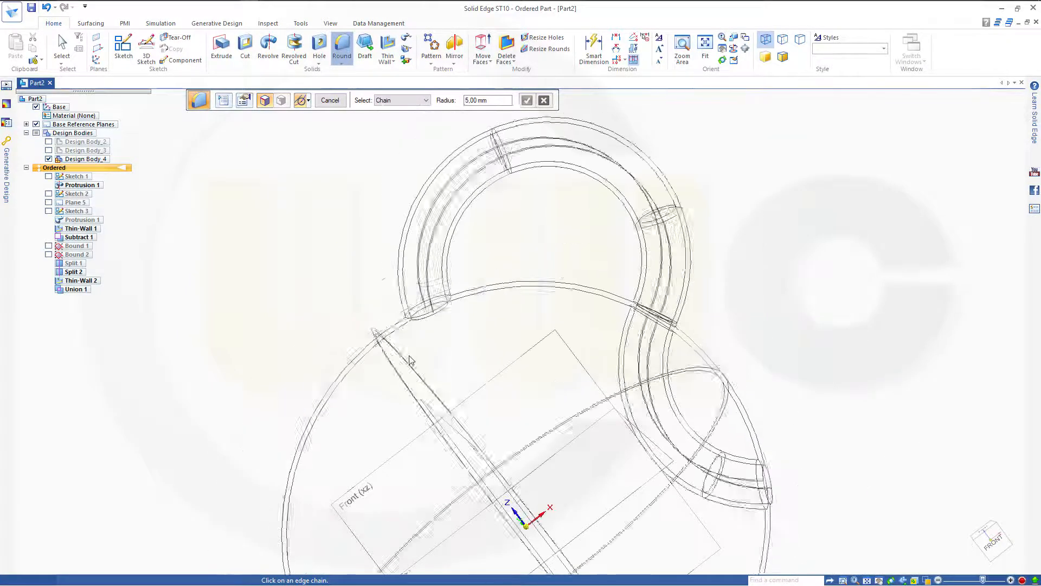
scroll(410, 361, "up", 5)
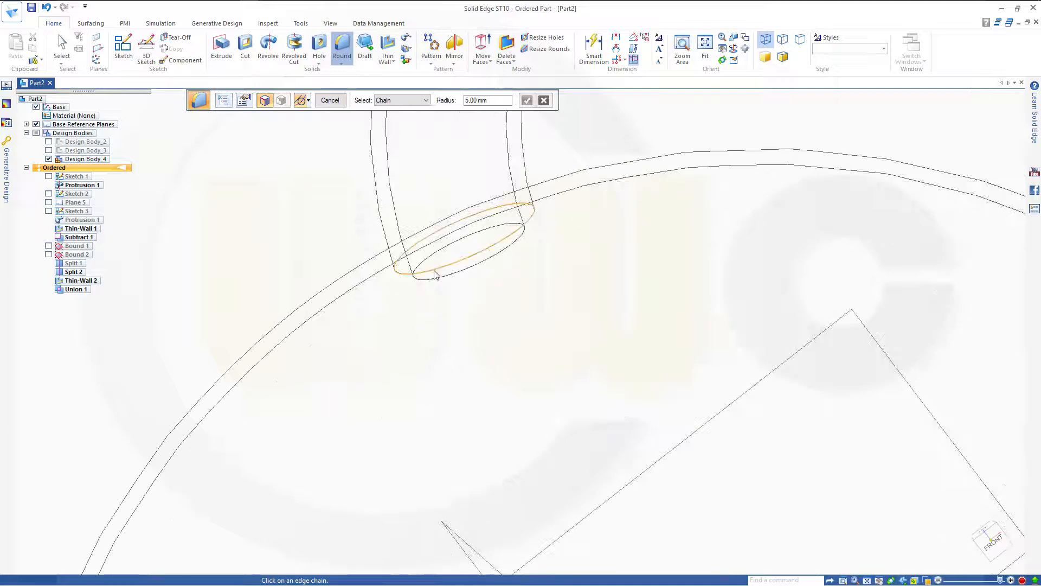
left_click(435, 275)
scroll(572, 295, "down", 2)
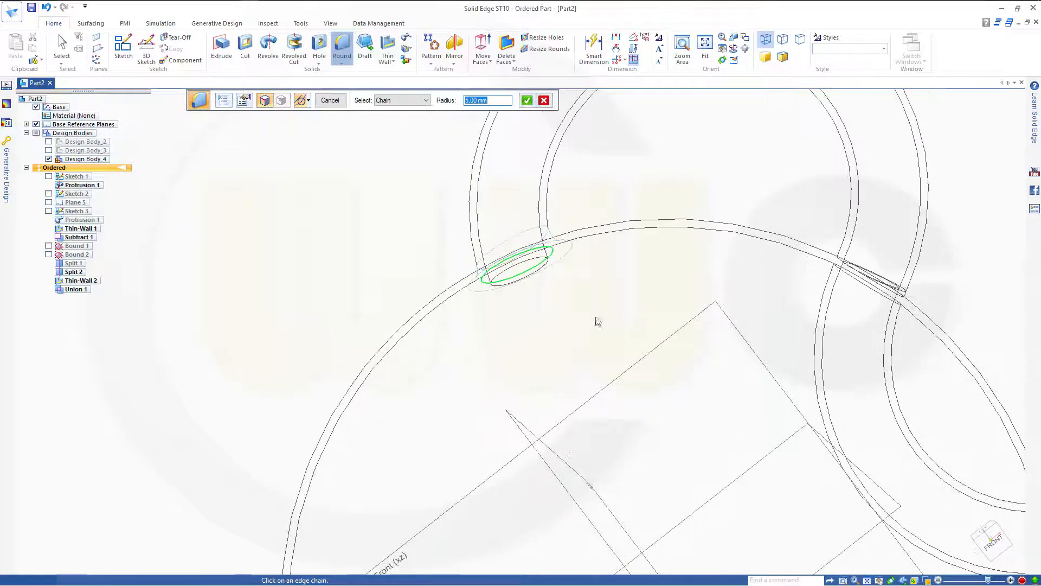
key("Return")
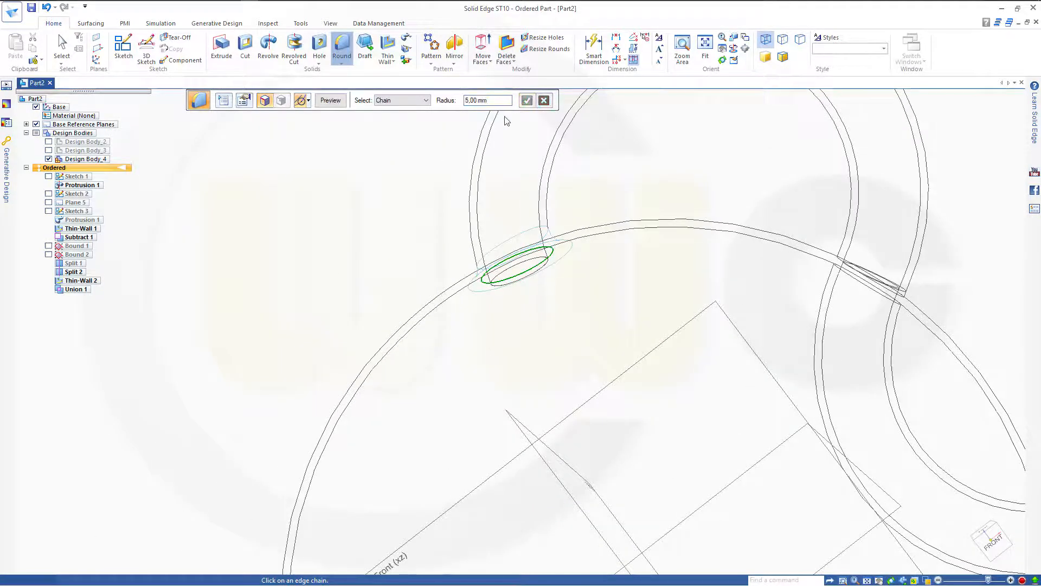
left_click(330, 100)
left_click(330, 100)
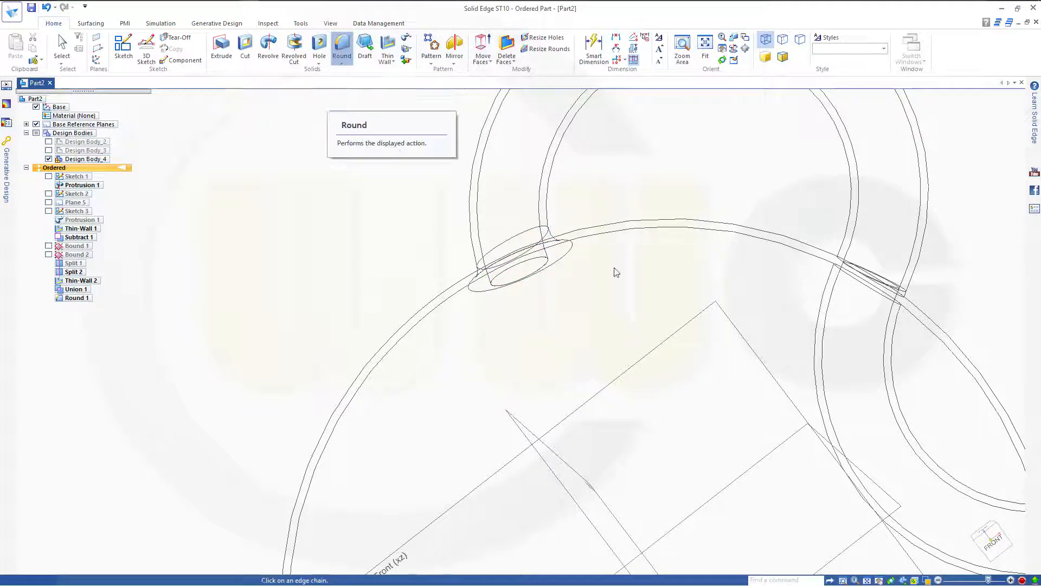
Round the tube's bore edge inside the sphere at the same junction with a 5 mm radius.
middle_click_drag(688, 336, 627, 351)
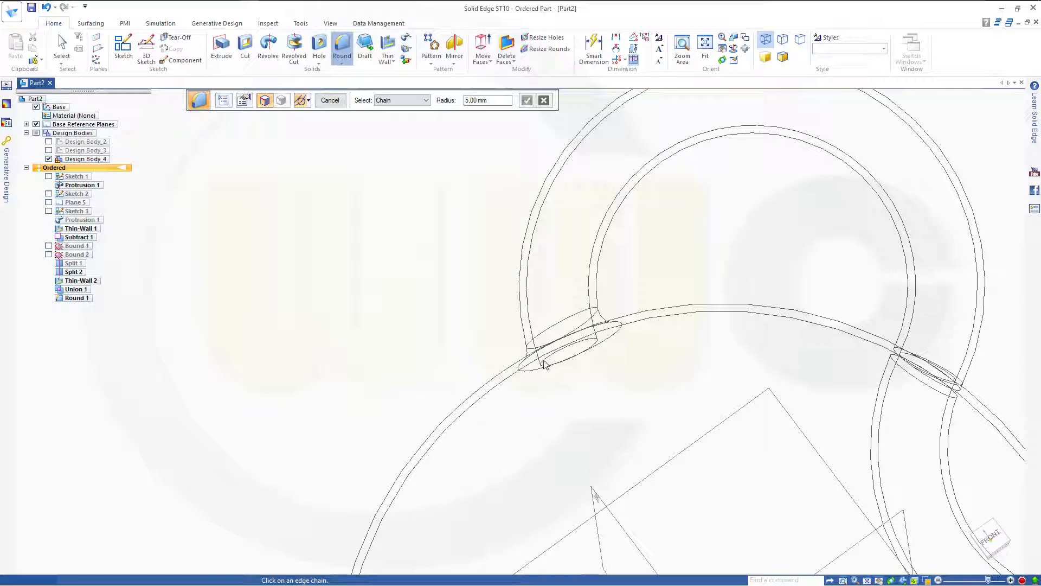
scroll(545, 367, "up", 8)
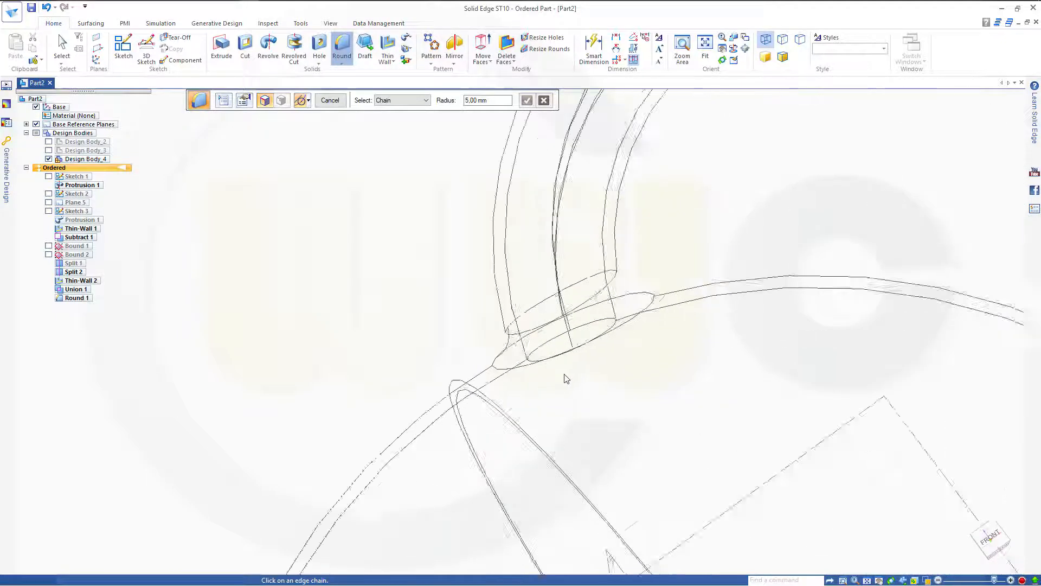
left_click(521, 342)
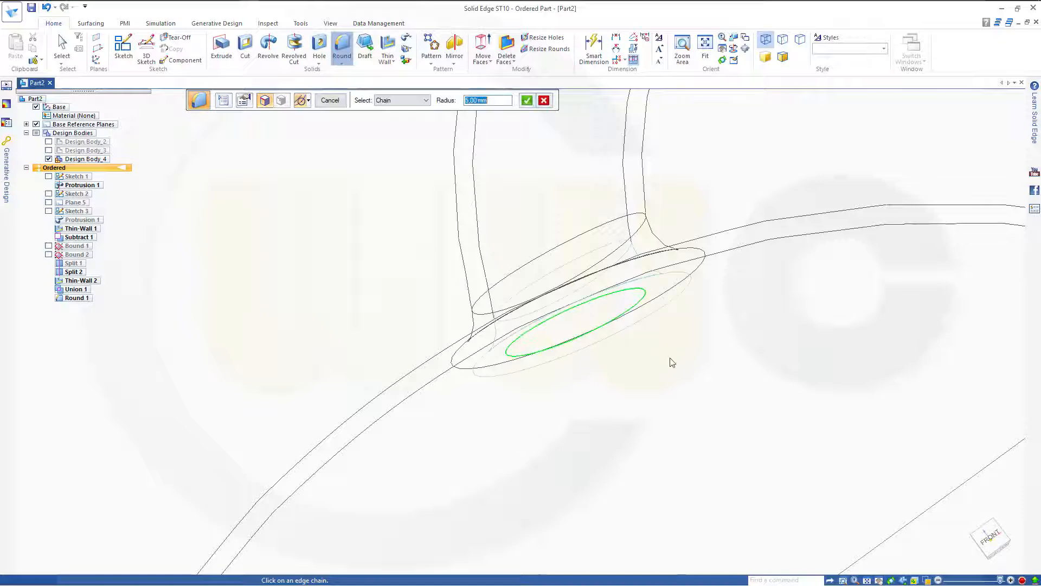
left_click(527, 100)
left_click(330, 100)
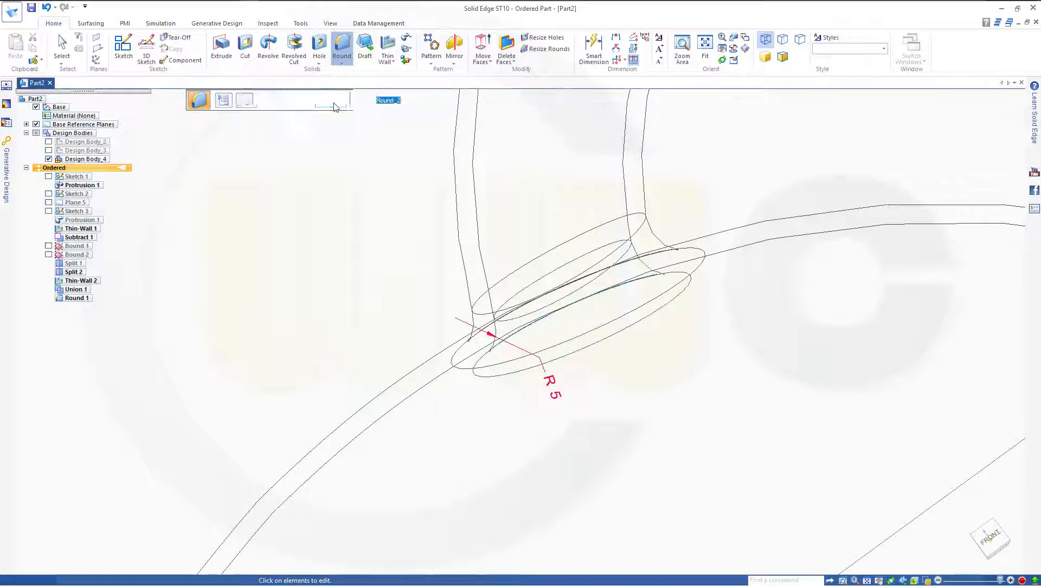
left_click(330, 101)
Round the edge where the tube's outlet end meets the sphere's inner wall with a 5 mm radius.
scroll(606, 285, "down", 4)
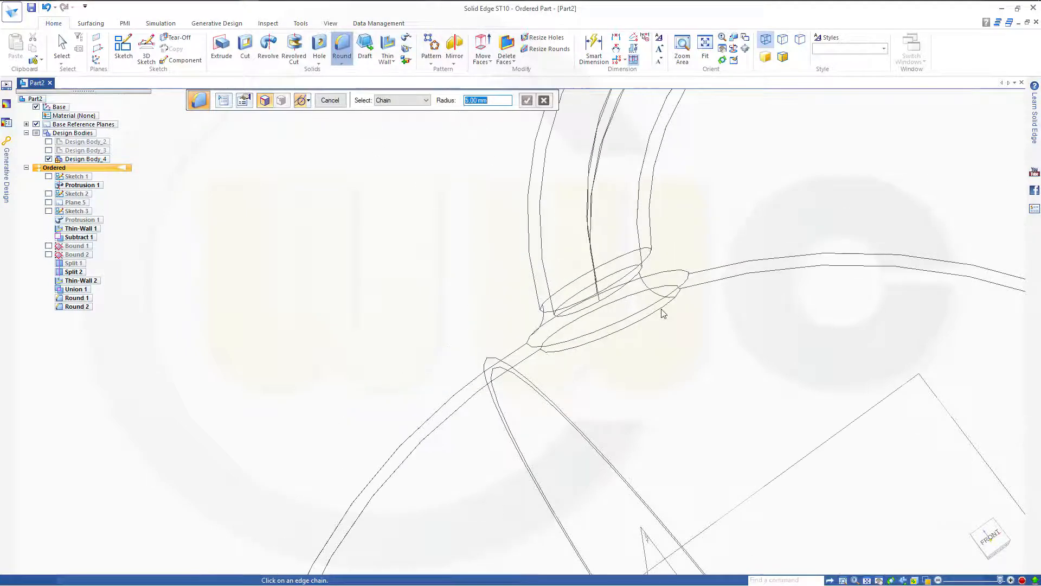
scroll(797, 383, "up", 1)
middle_click_drag(797, 383, 519, 131, "shift")
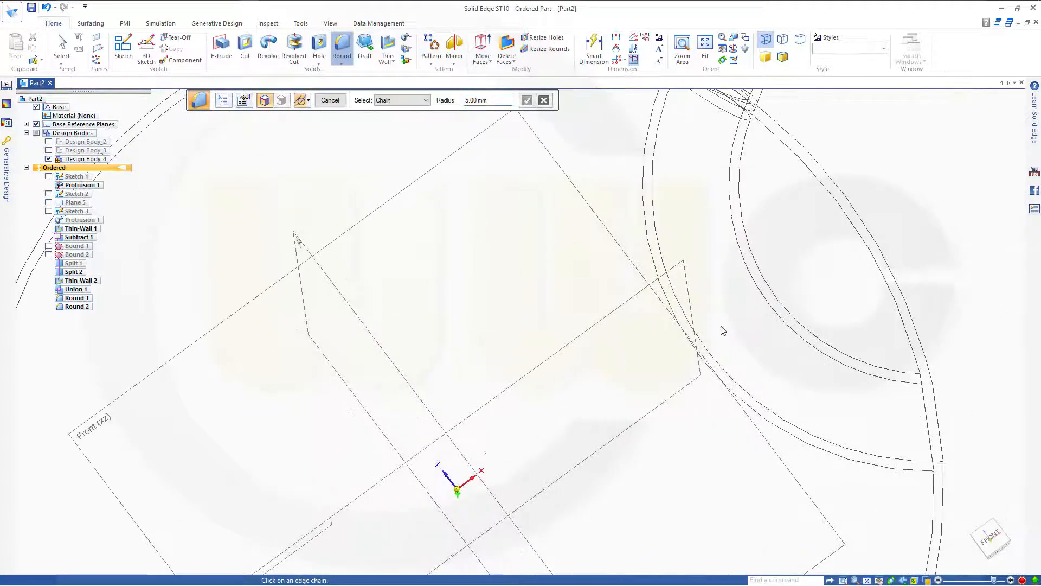
middle_click_drag(722, 366, 622, 340, "shift")
scroll(770, 394, "down", 3)
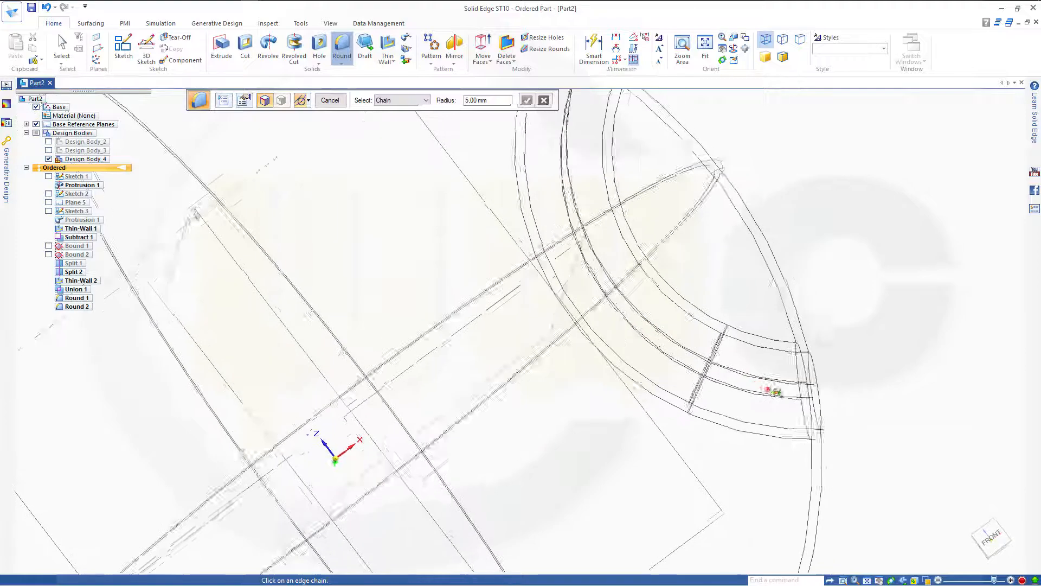
scroll(797, 375, "down", 2)
scroll(804, 362, "up", 4)
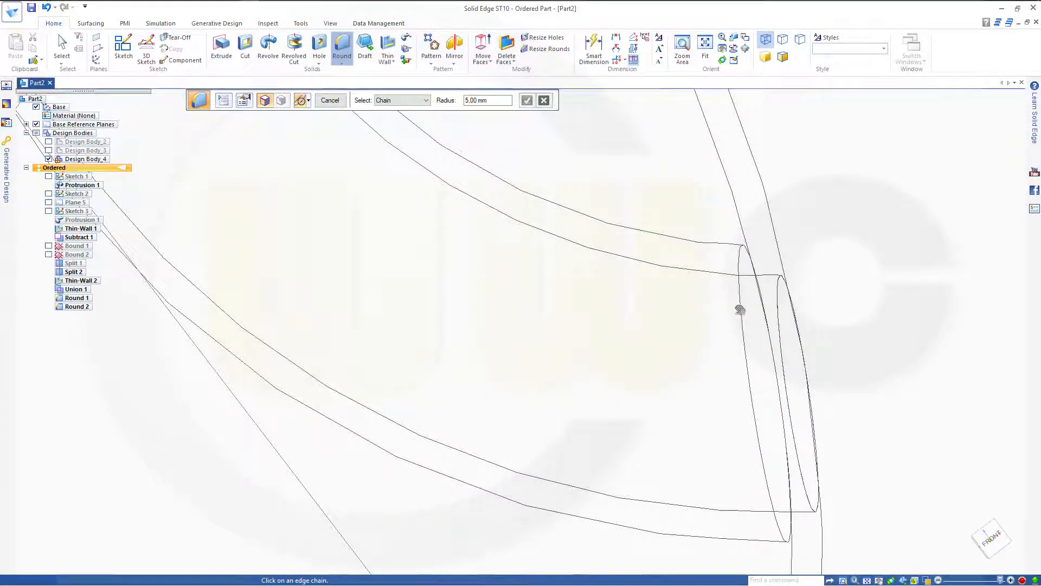
middle_click_drag(740, 309, 751, 454)
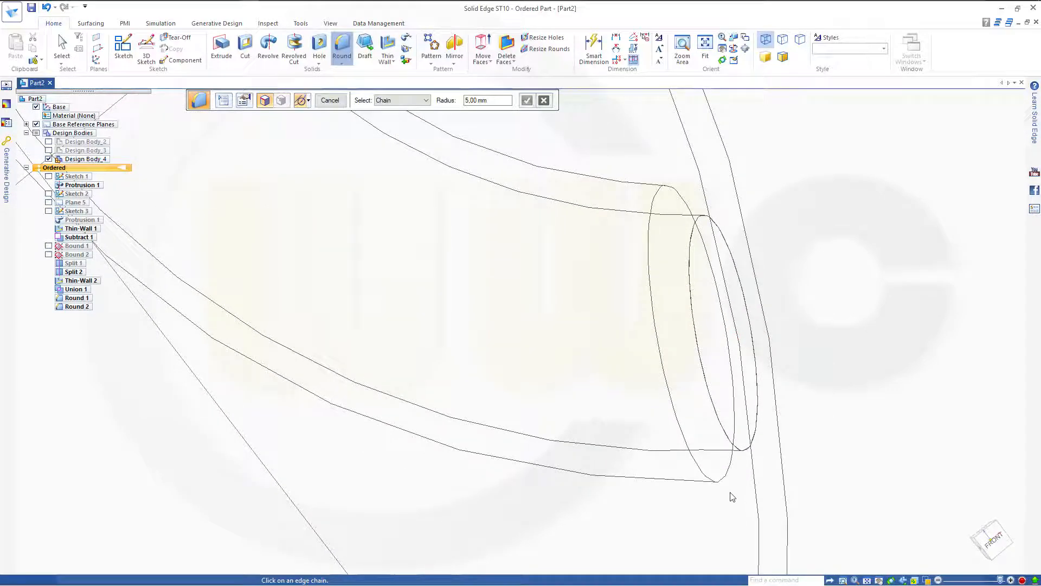
middle_click_drag(727, 481, 757, 444)
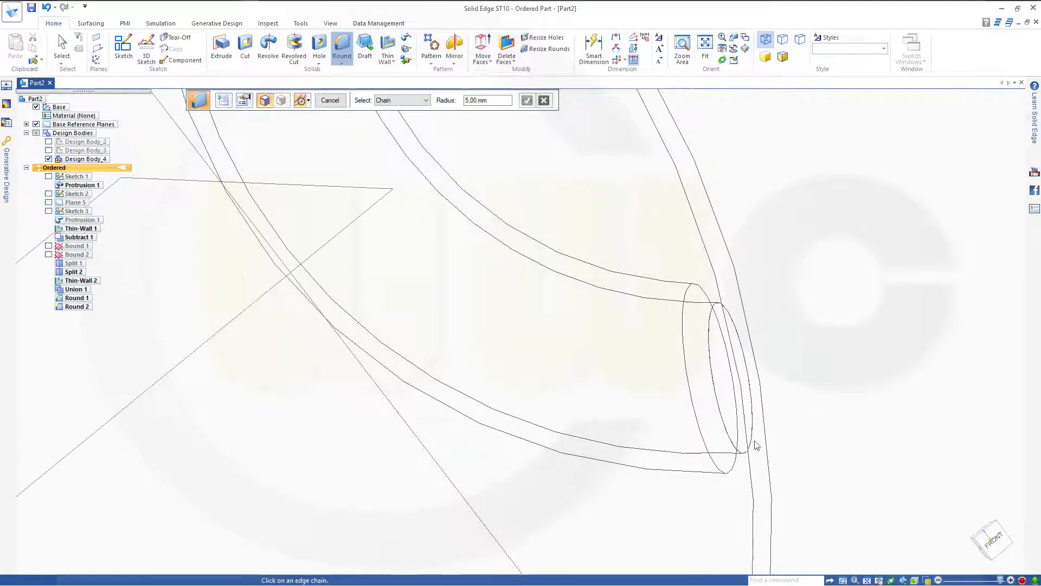
left_click(733, 475)
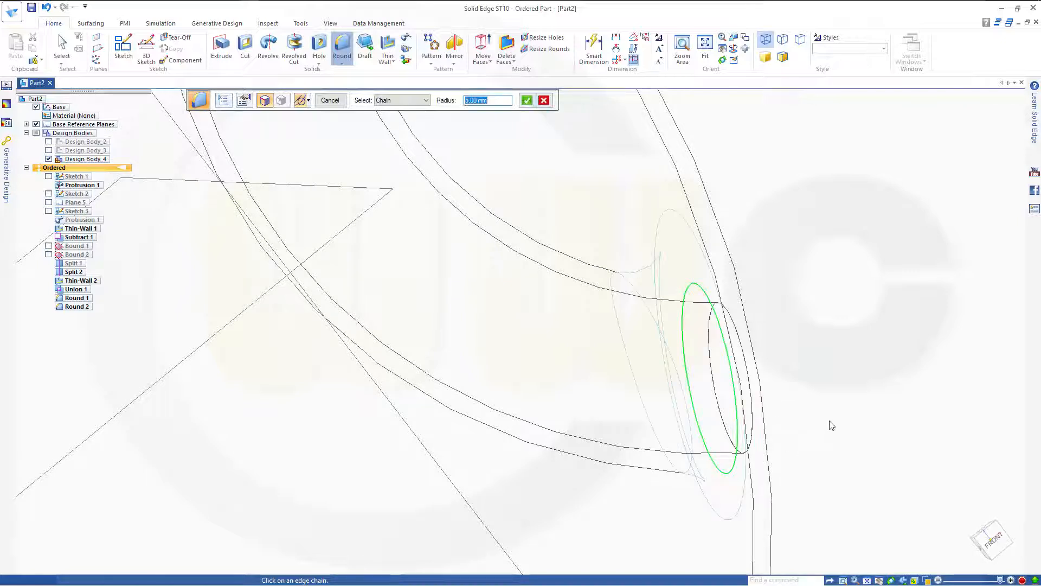
left_click(526, 100)
left_click(327, 102)
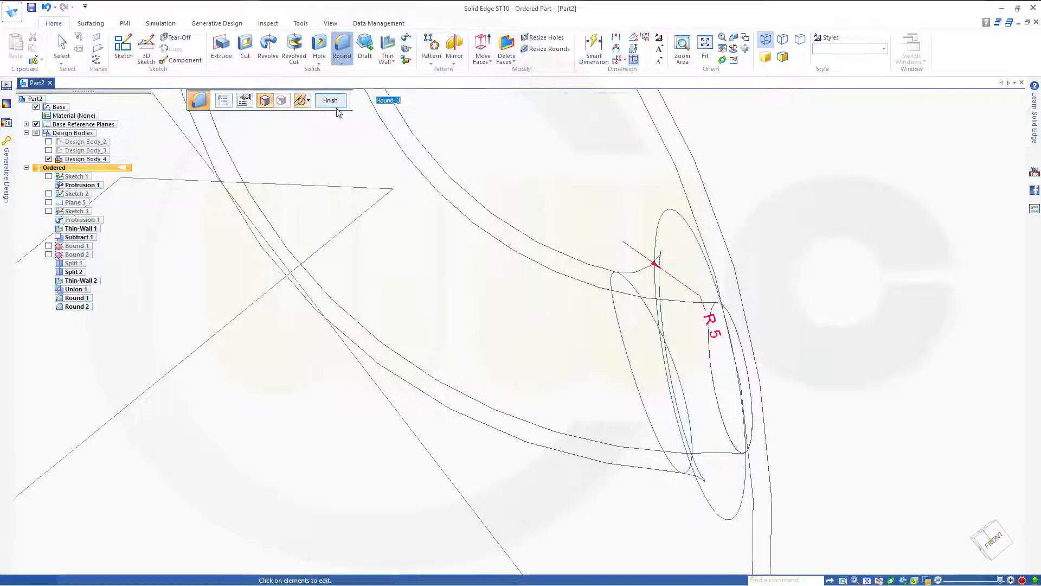
left_click(329, 101)
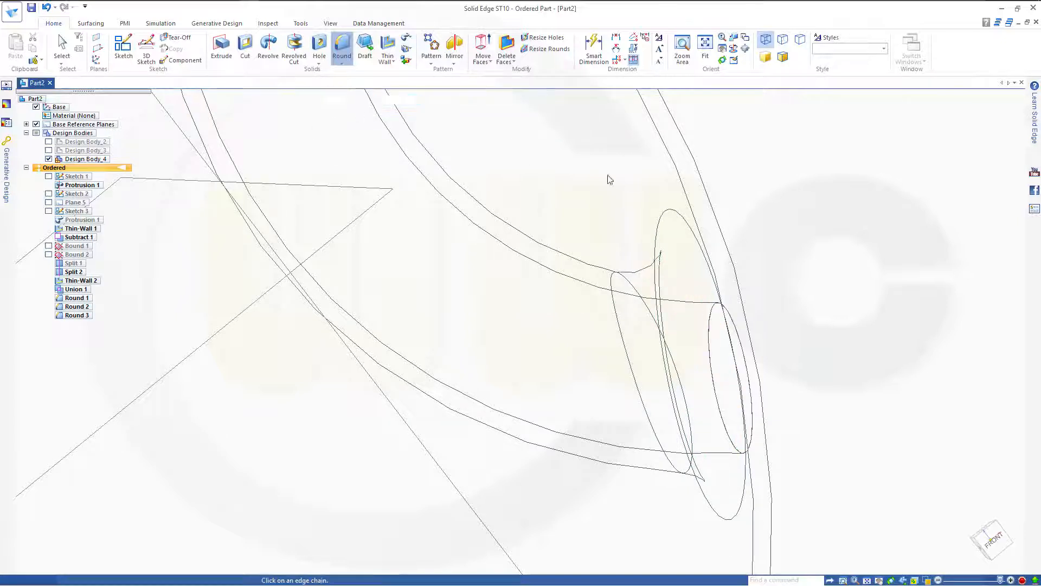
Round the bore edge of the tube's outlet on the sphere's outer surface with a 5 mm radius.
left_click(744, 360)
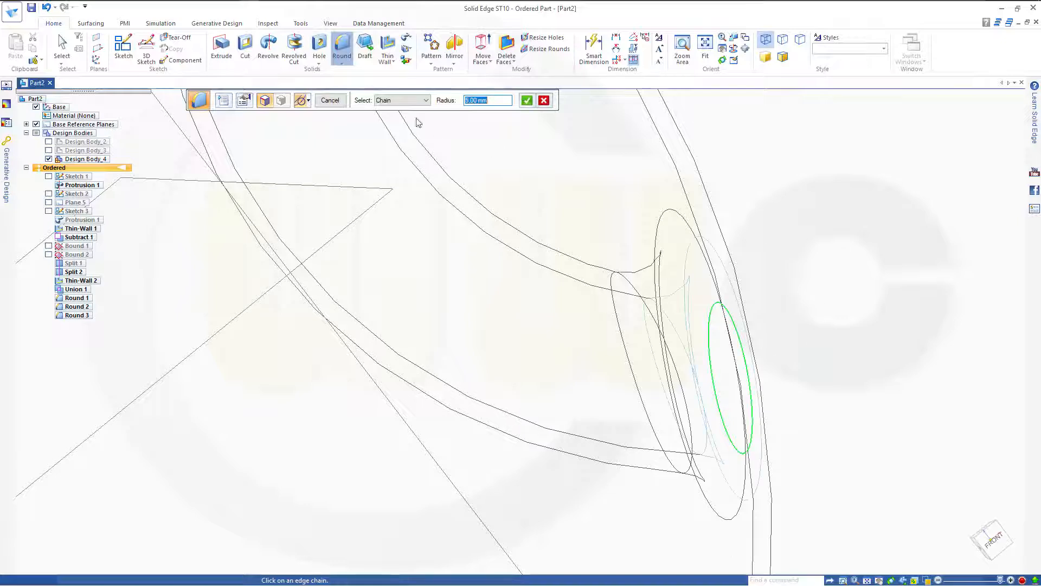
left_click(521, 102)
left_click(335, 103)
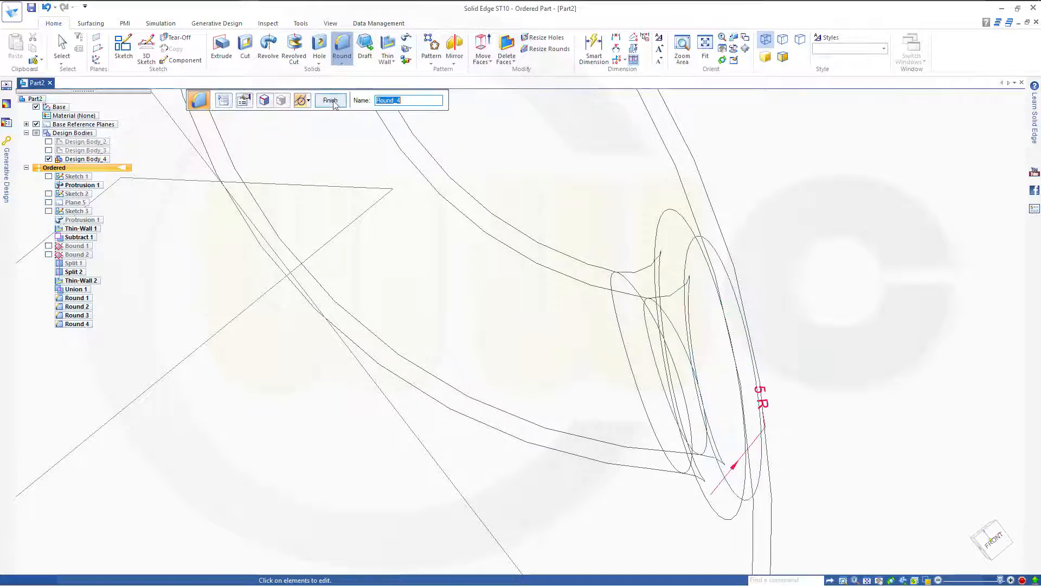
left_click(335, 103)
Round both edges, inside and outside the sphere wall, where the tube passes through between the handle loop and inner bend, with a 5 mm radius.
scroll(404, 204, "down", 6)
mouse_move(345, 189)
middle_mouse_down()
mouse_move(397, 240)
mouse_move(333, 193)
middle_mouse_up()
middle_click_drag(273, 182, 515, 394, "shift")
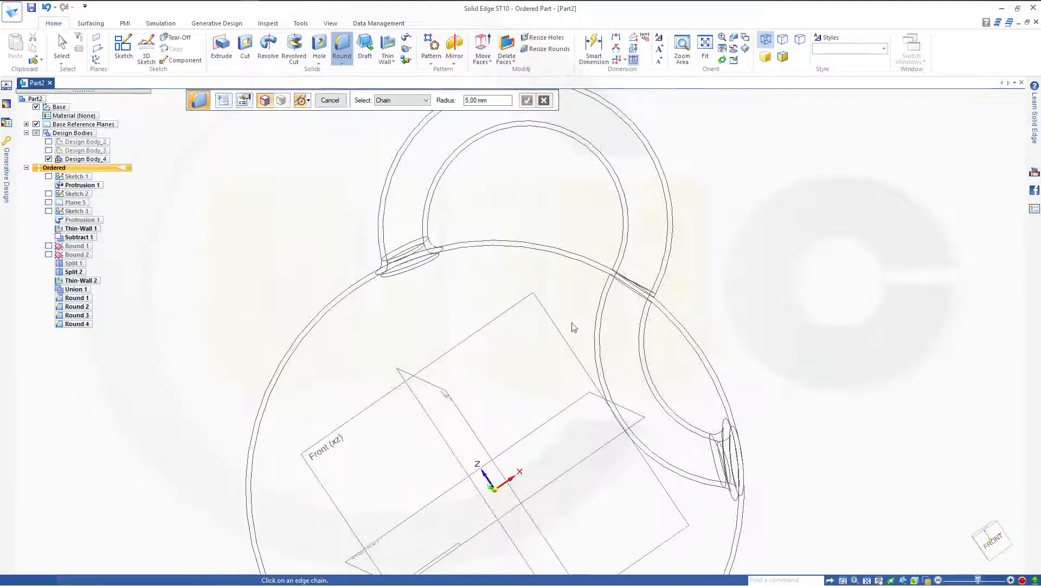
scroll(629, 324, "down", 3)
scroll(643, 329, "up", 6)
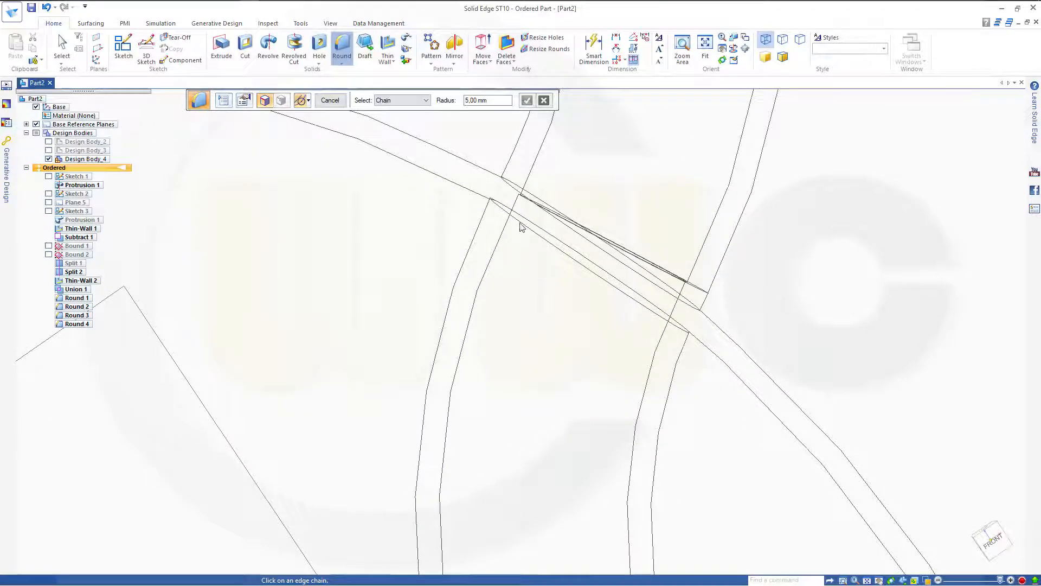
left_click(546, 237)
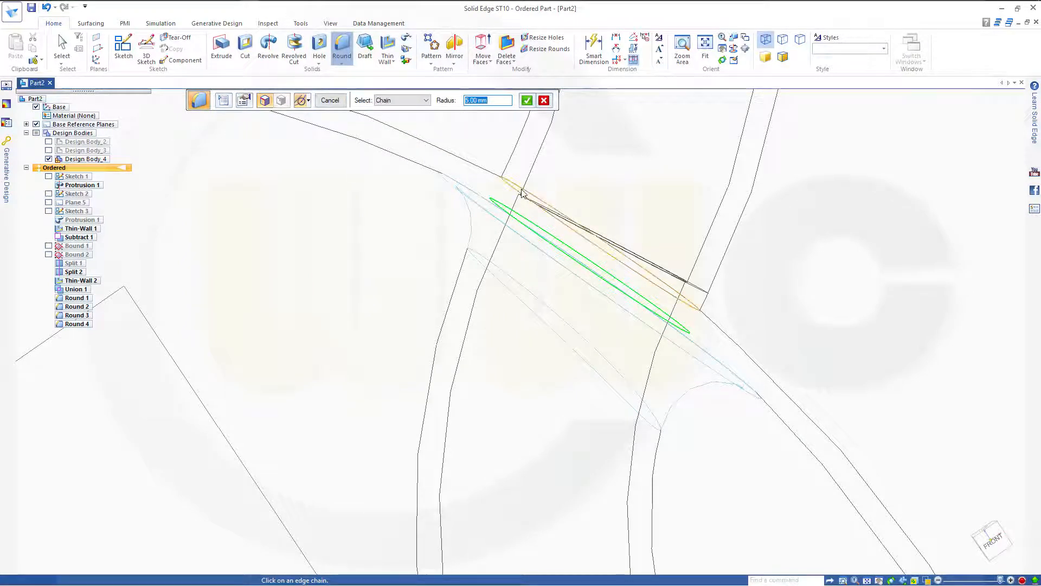
left_click(659, 287)
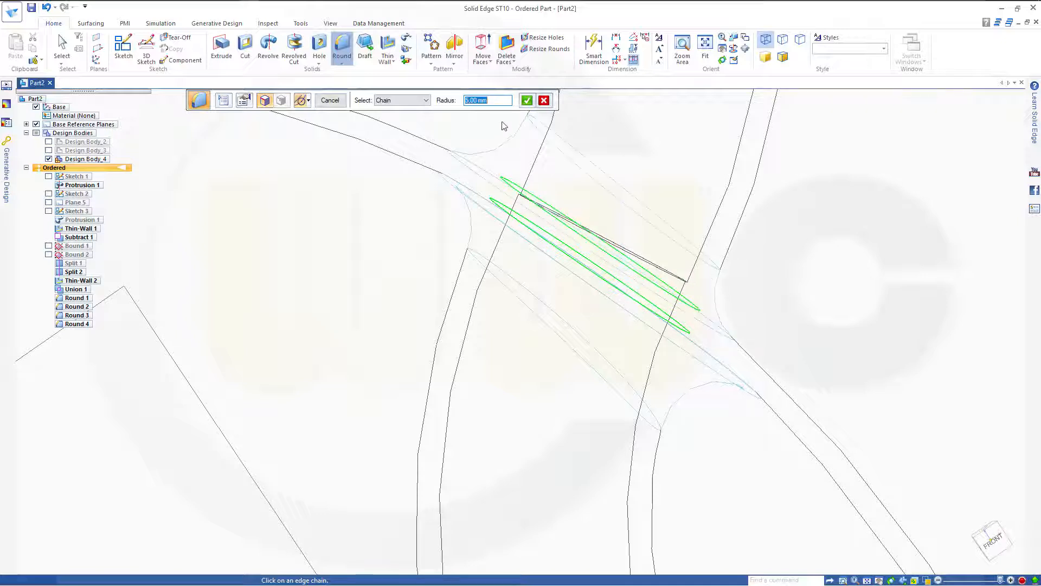
left_click(527, 101)
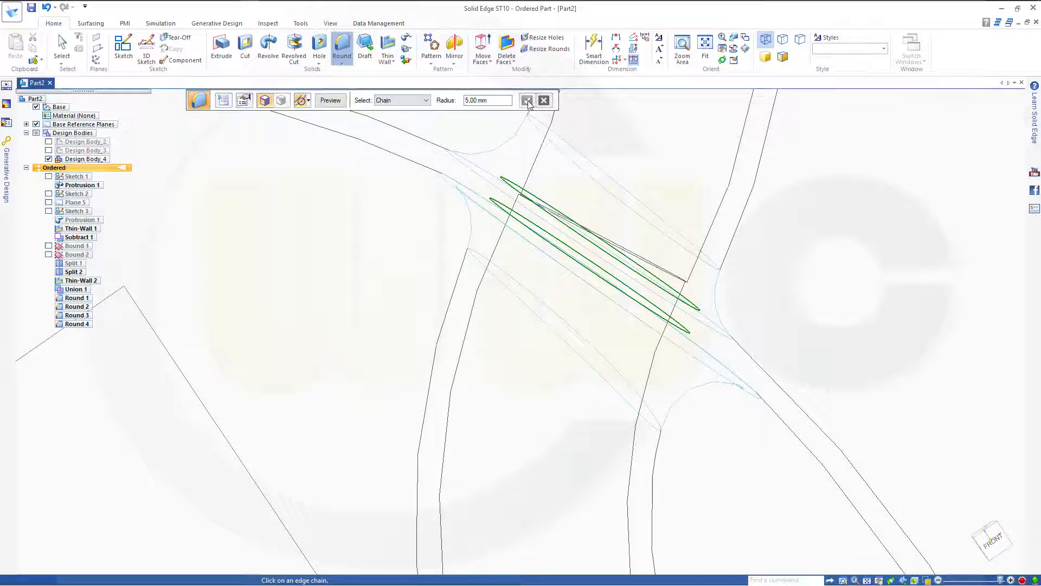
left_click(330, 100)
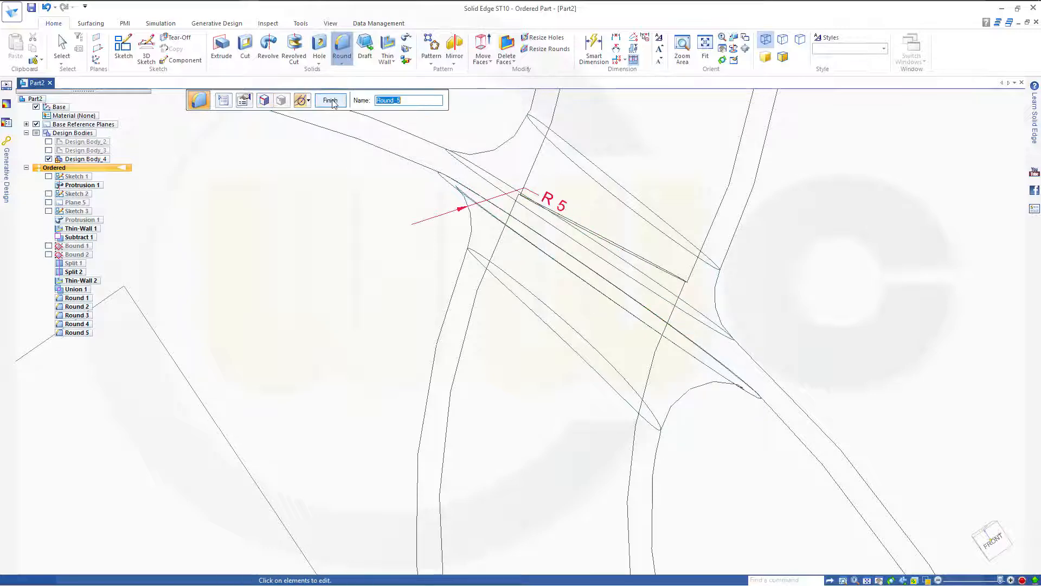
left_click(331, 101)
key("Escape")
Display the whole model shaded with visible edges and turn it to view the sphere and its handle loop.
scroll(414, 225, "down", 3)
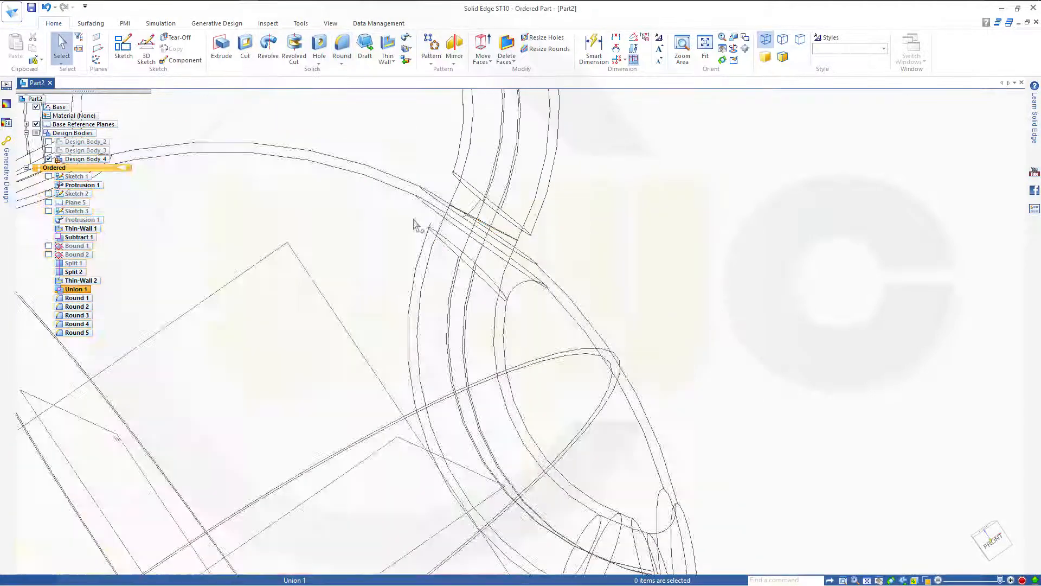
scroll(414, 225, "down", 5)
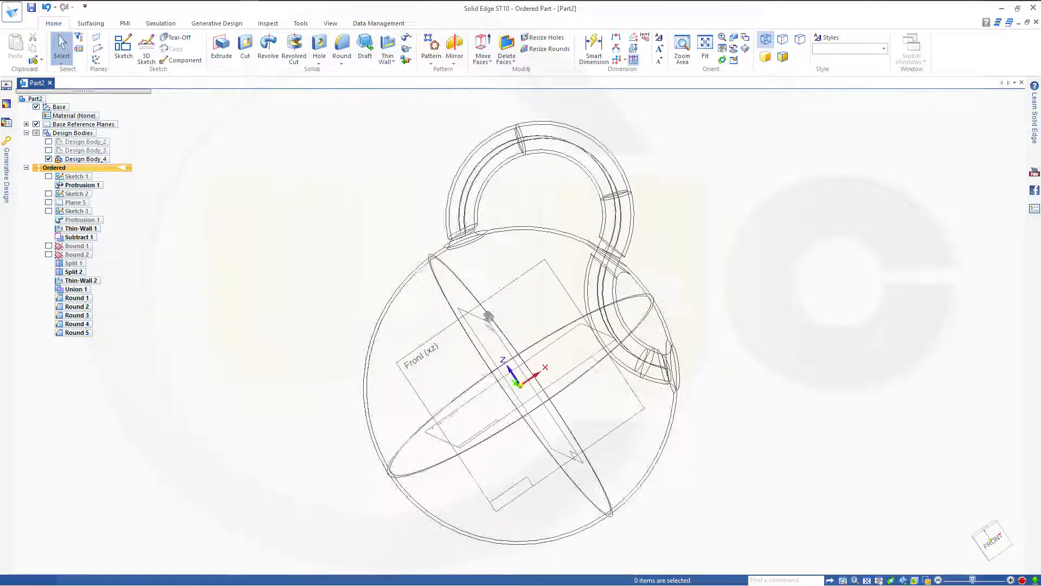
middle_click_drag(488, 317, 417, 285)
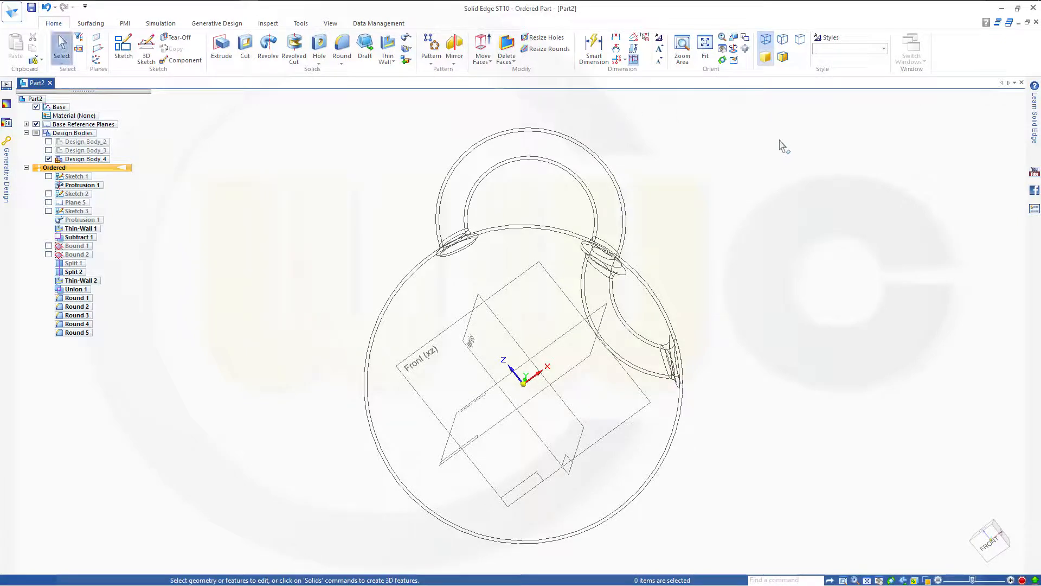
left_click(782, 56)
middle_click_drag(744, 174, 663, 208)
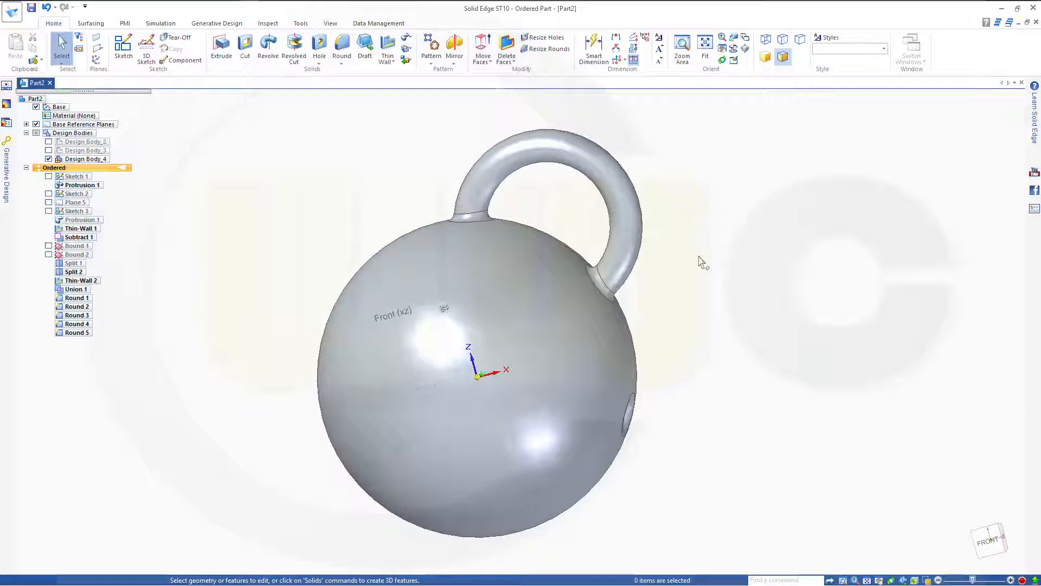